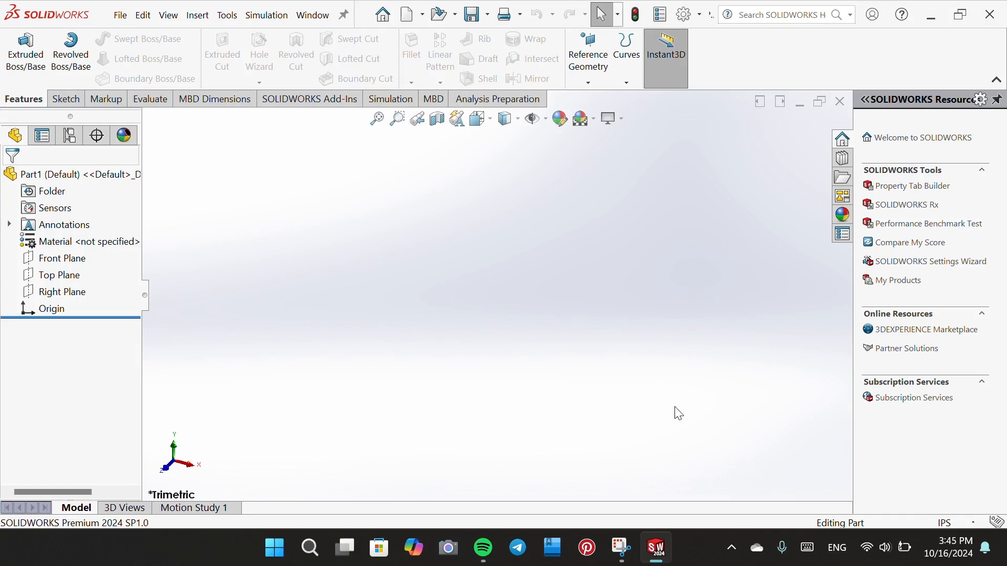
- Start a sketch on the Front Plane and draw a rising line from the origin, a horizontal top chord and a descending line back to base level
click(54, 261)
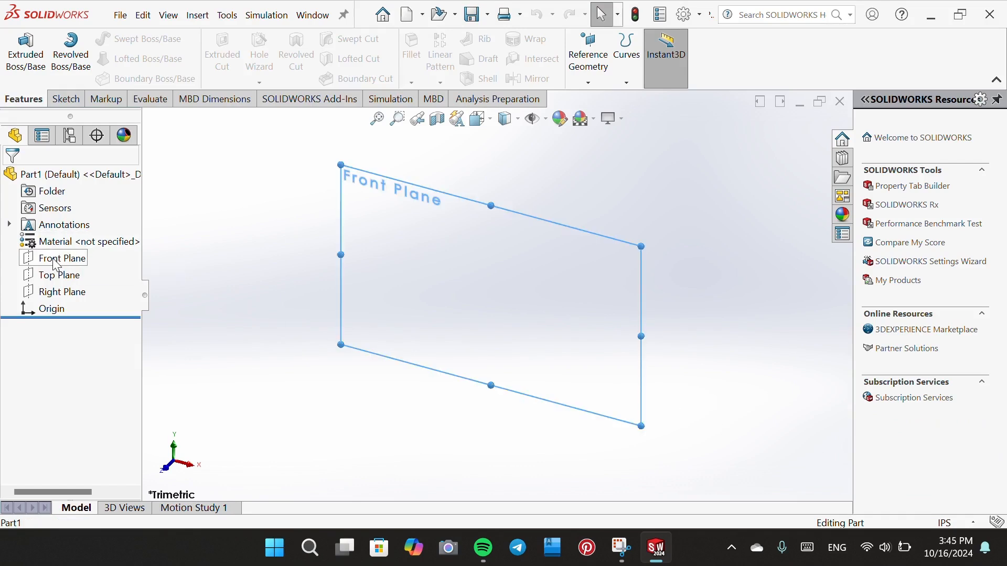
click(67, 244)
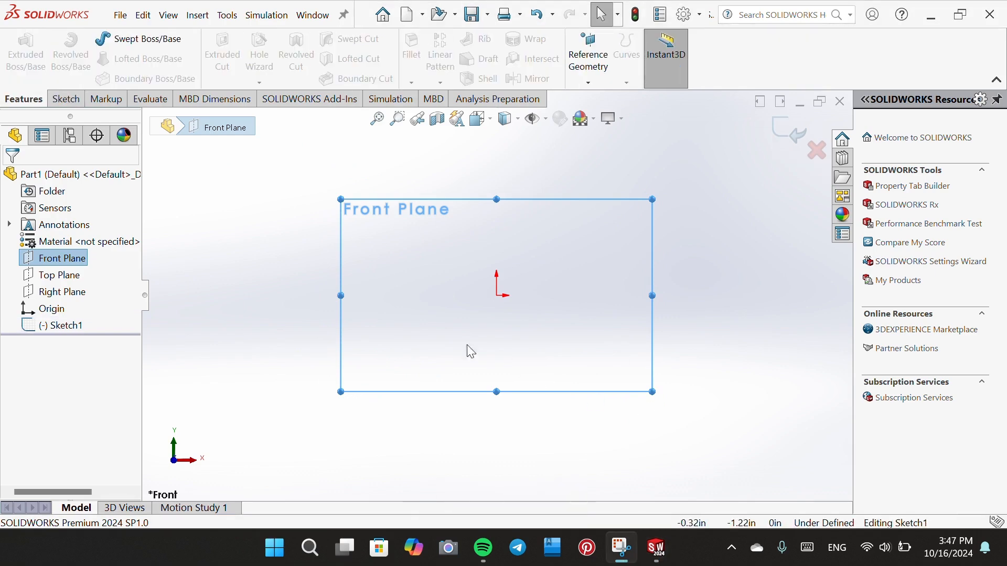
click(58, 97)
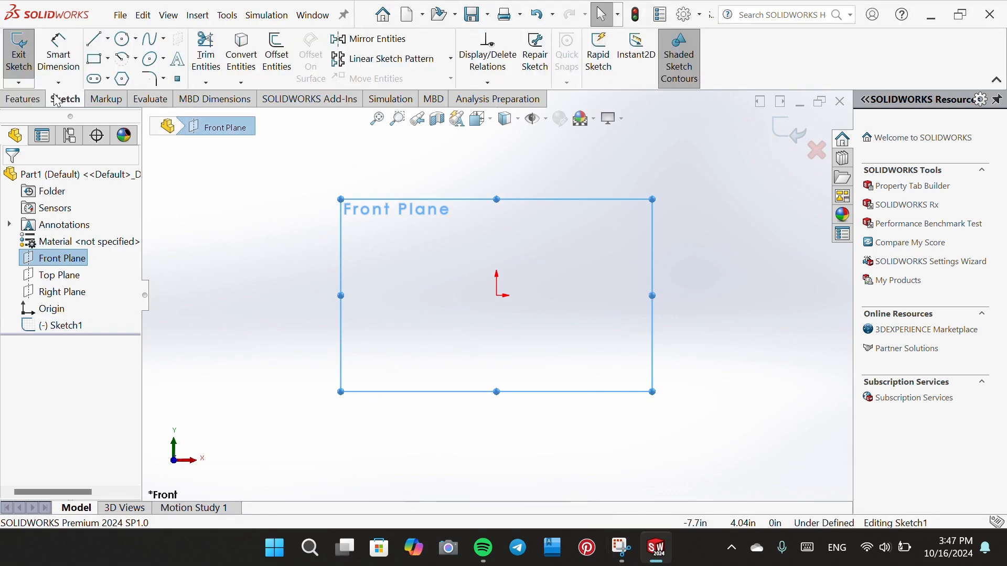
click(94, 38)
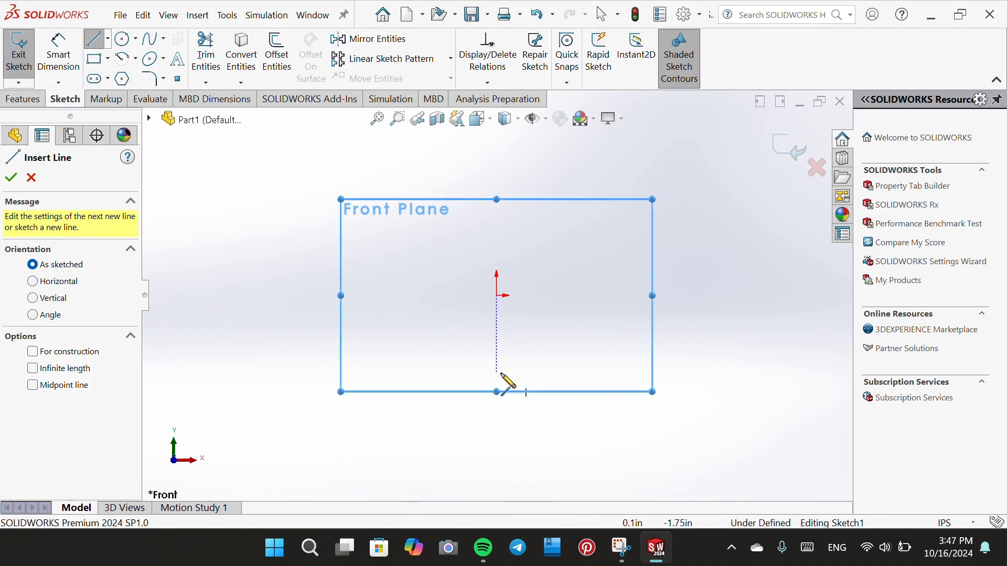
click(497, 295)
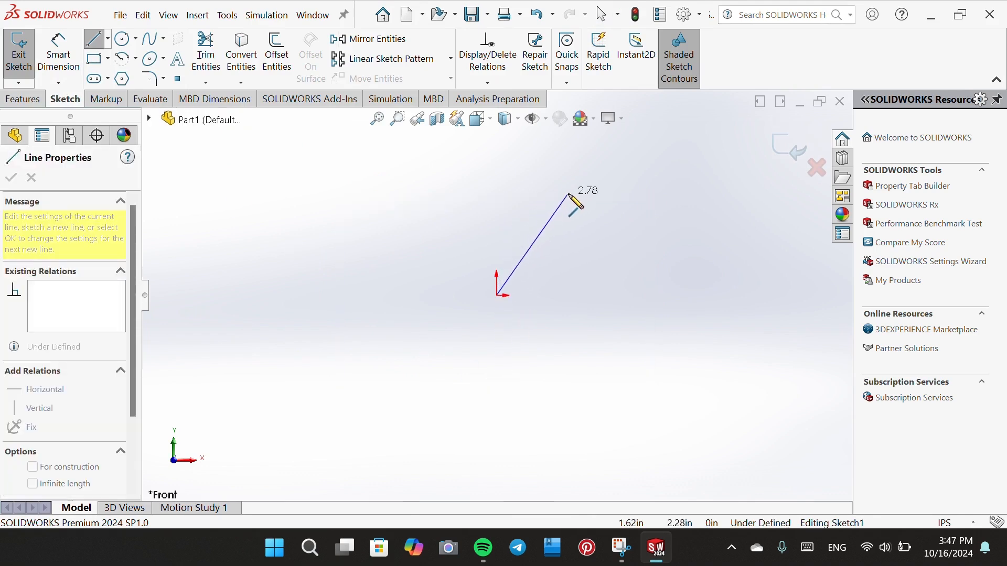
click(578, 181)
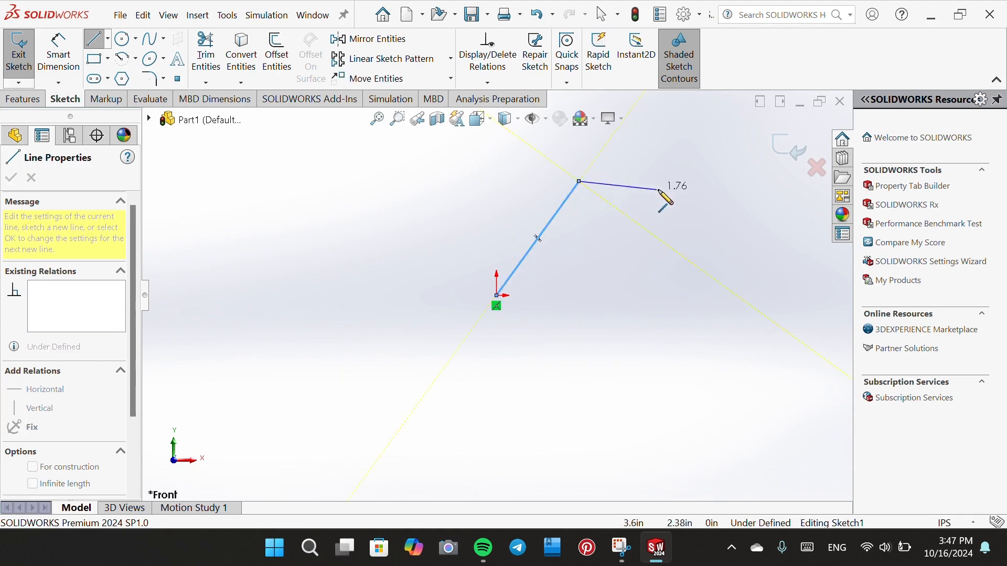
click(711, 181)
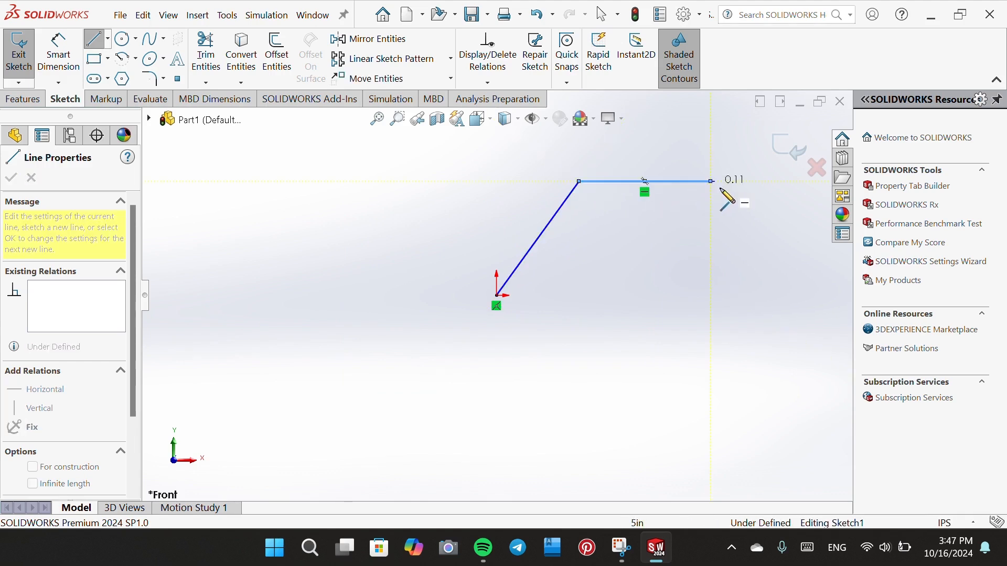
click(787, 295)
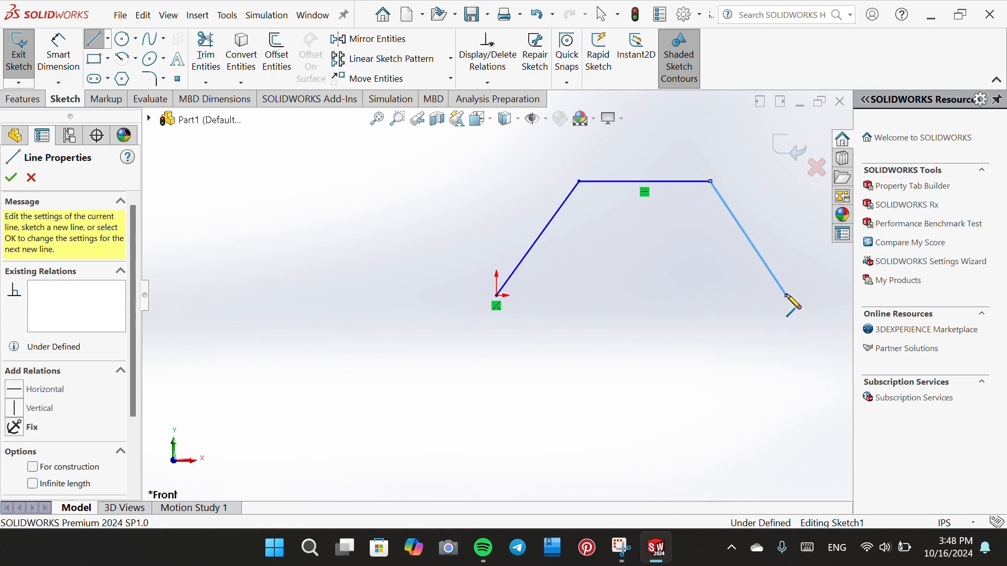
- Draw the two outer bottom chord segments, the left about 1.86 in long, each with a vertical member up to its top corner
click(711, 296)
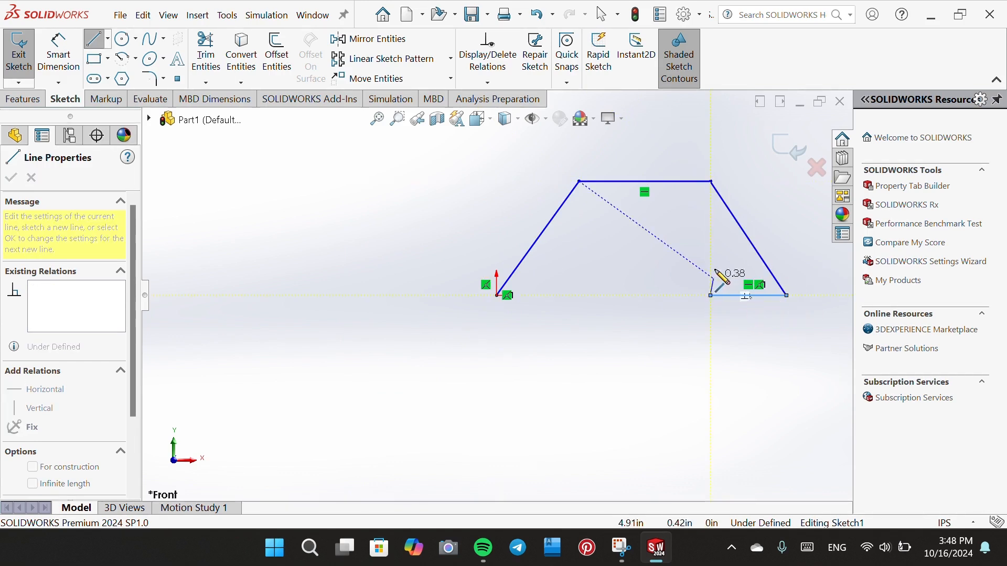
click(711, 182)
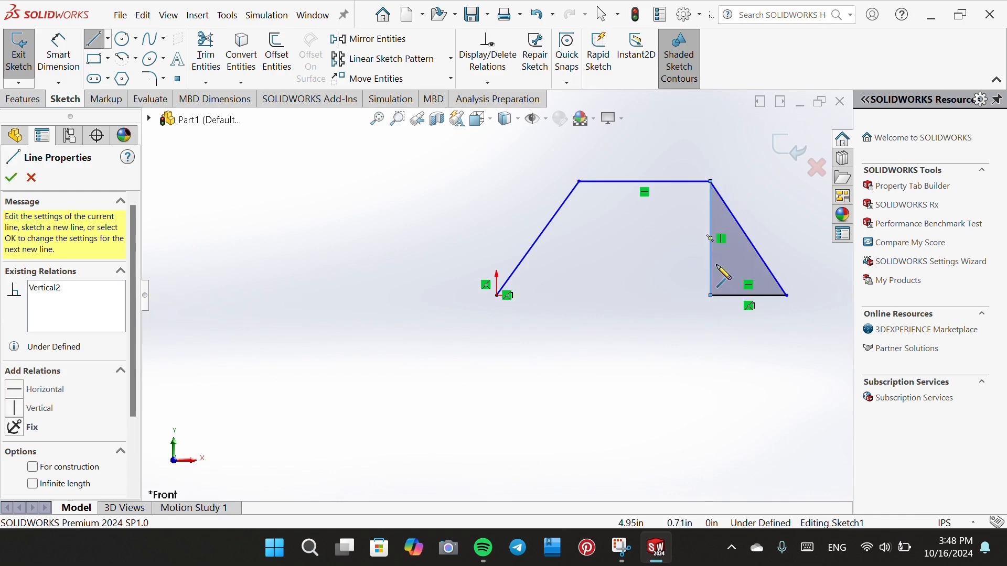
click(497, 295)
click(579, 296)
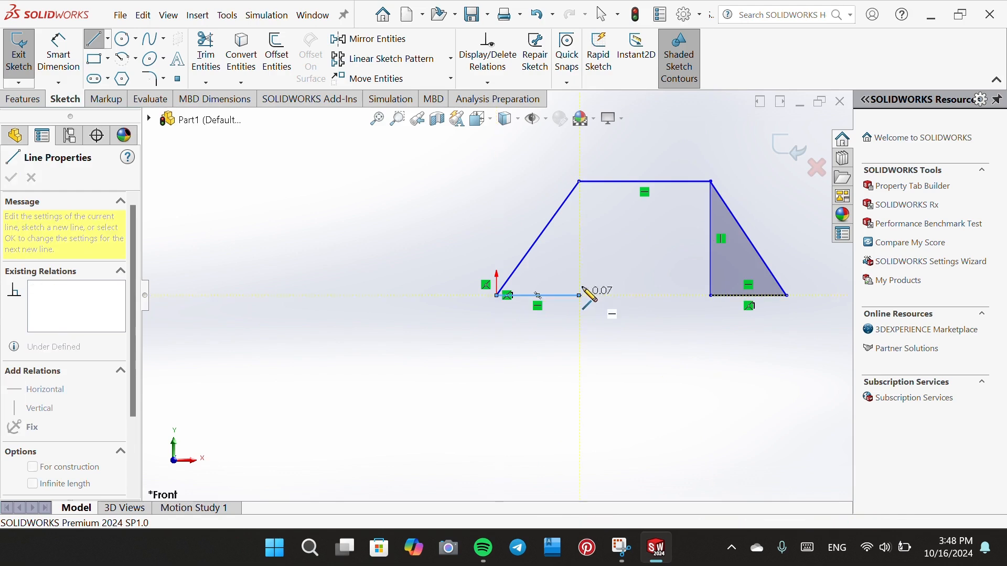
click(580, 182)
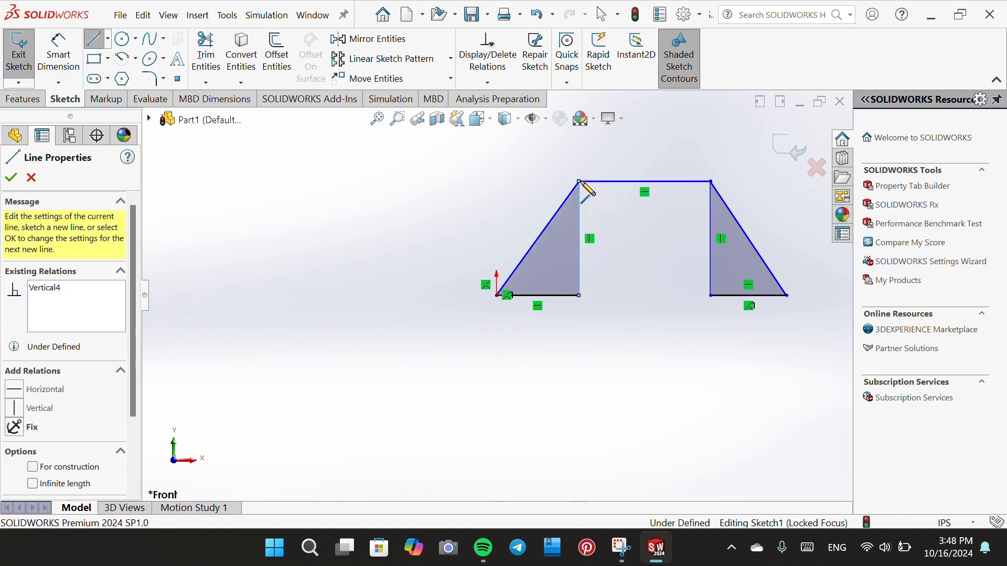
- Draw the diagonal from the upper-left corner to the foot of the right vertical, plus the middle bottom chord segment
click(580, 182)
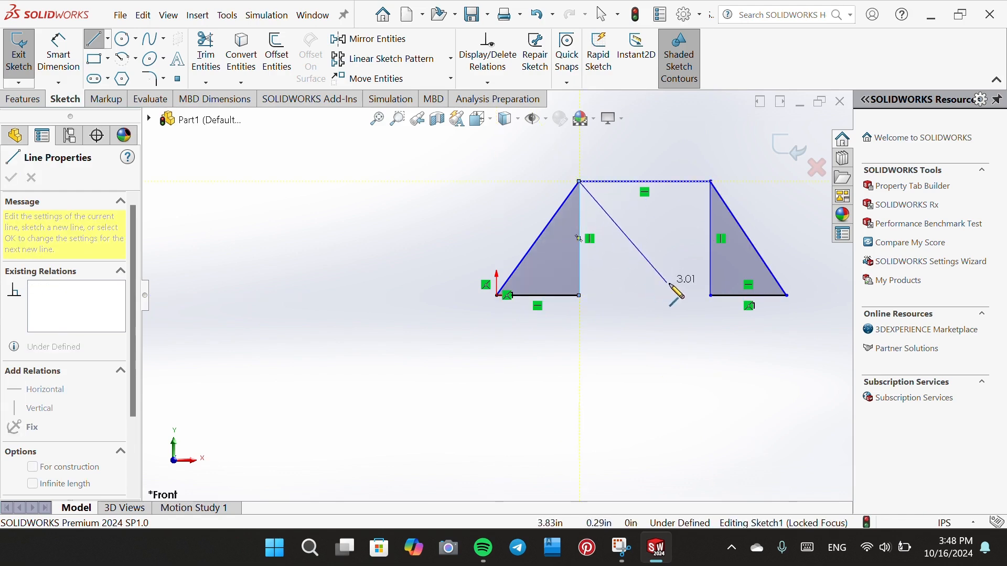
click(711, 296)
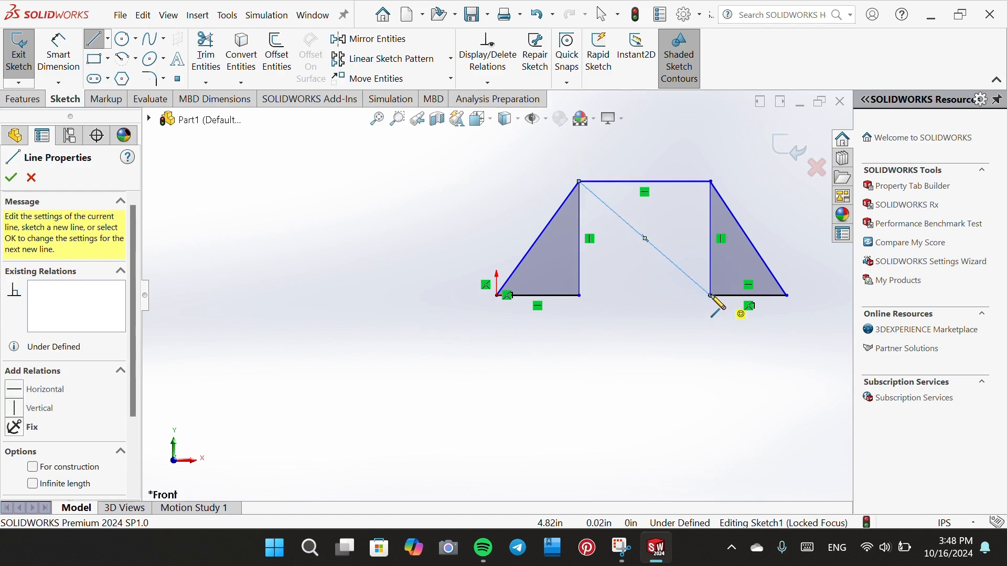
click(580, 296)
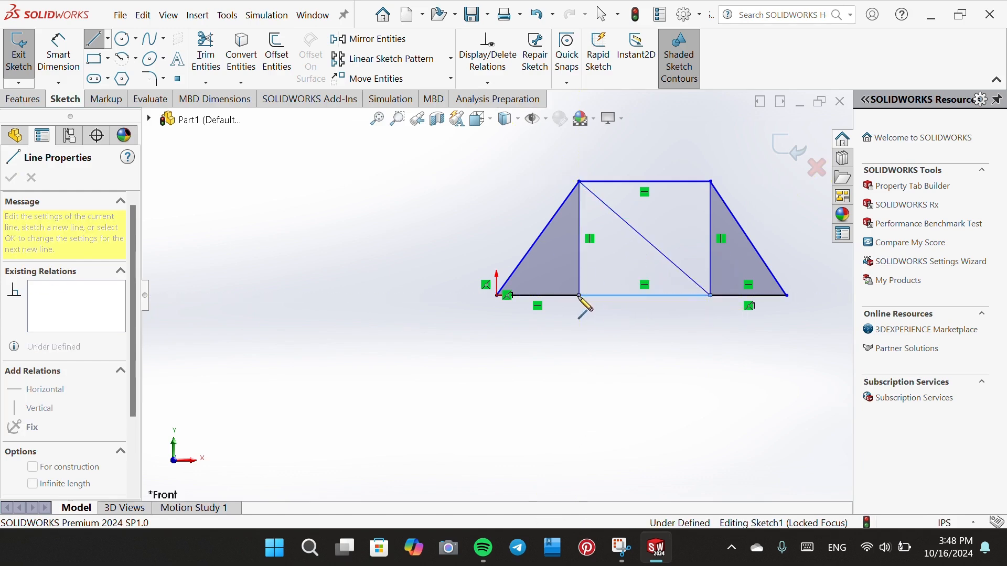
- Dimension the left bottom chord segment to 144 in
click(58, 52)
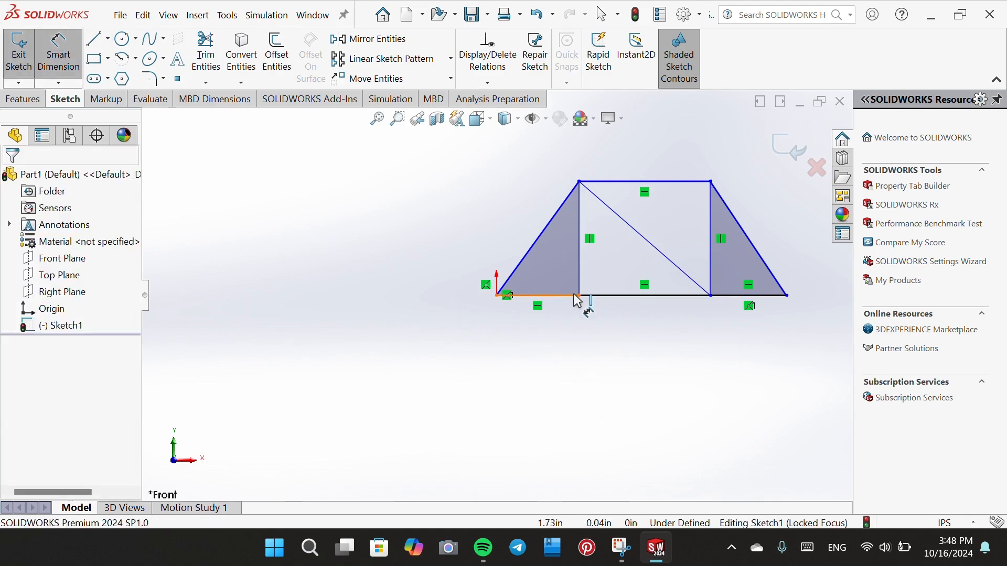
click(572, 296)
click(554, 359)
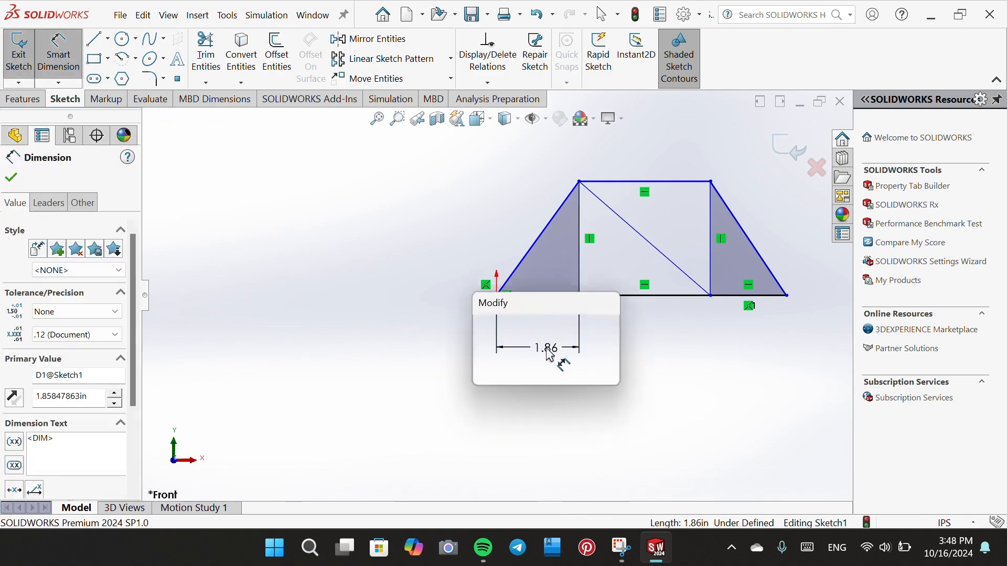
text(1)
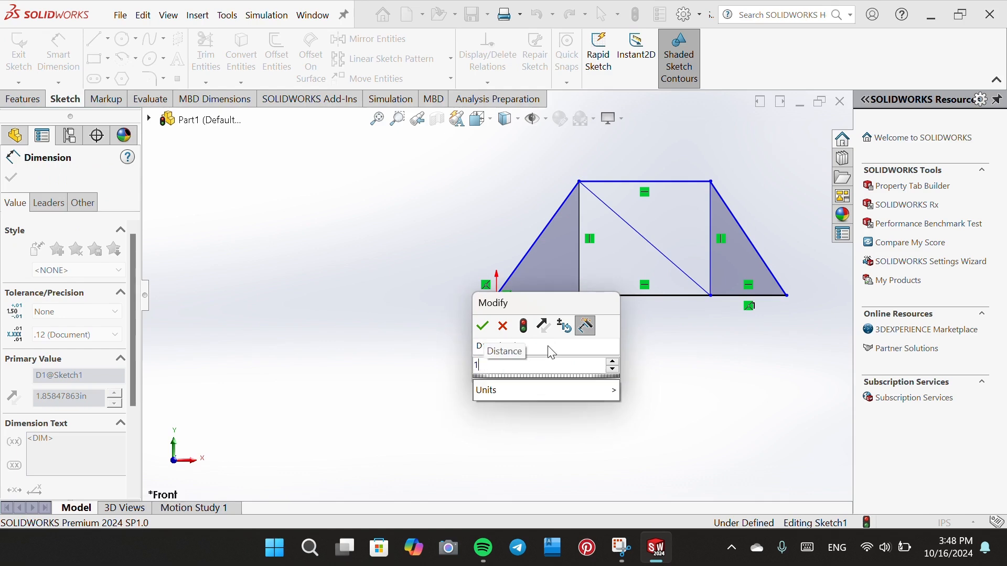
text(44)
key(Return)
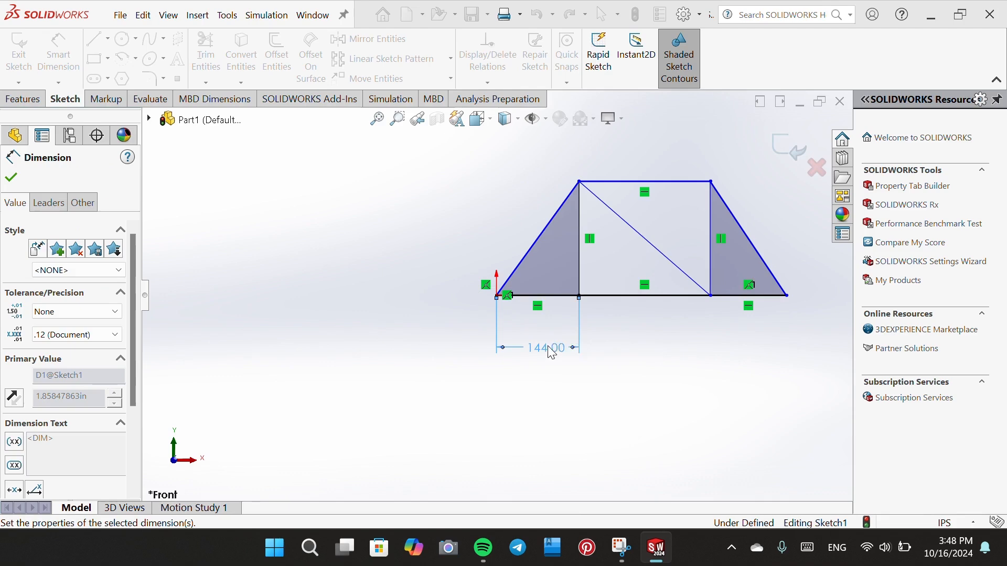
- Dimension the middle bottom chord segment with the expression 12*12 for 144 in
click(653, 303)
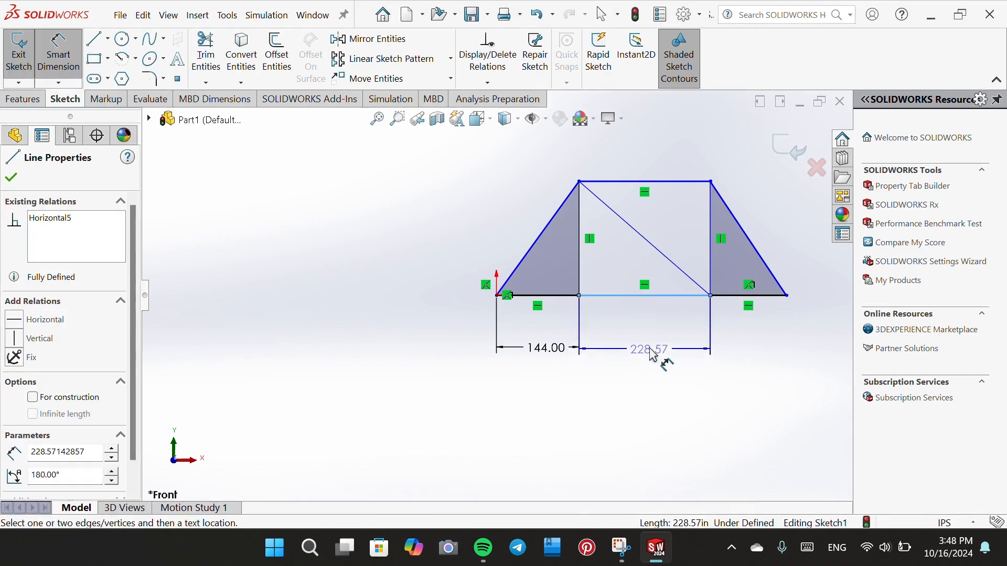
click(653, 353)
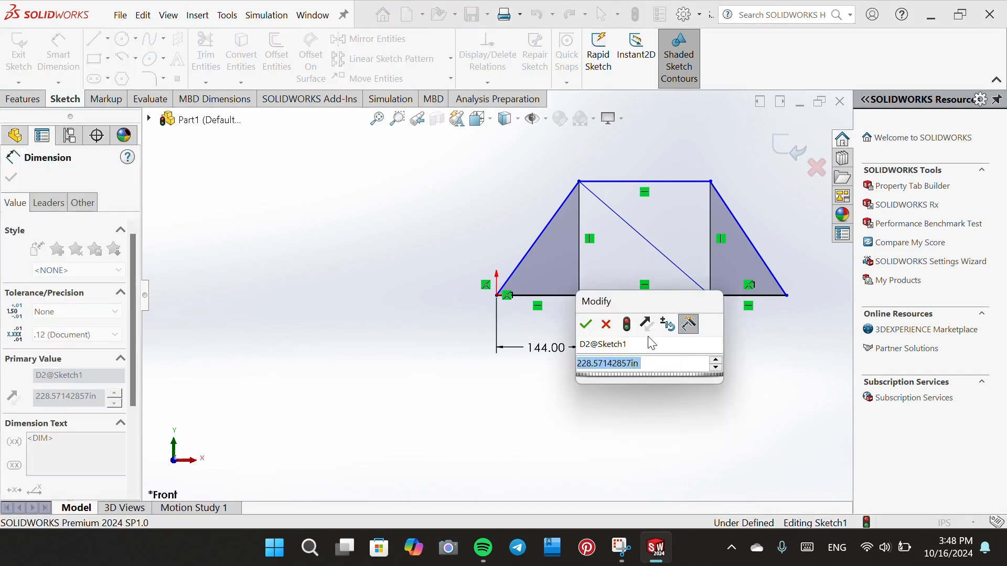
text(12)
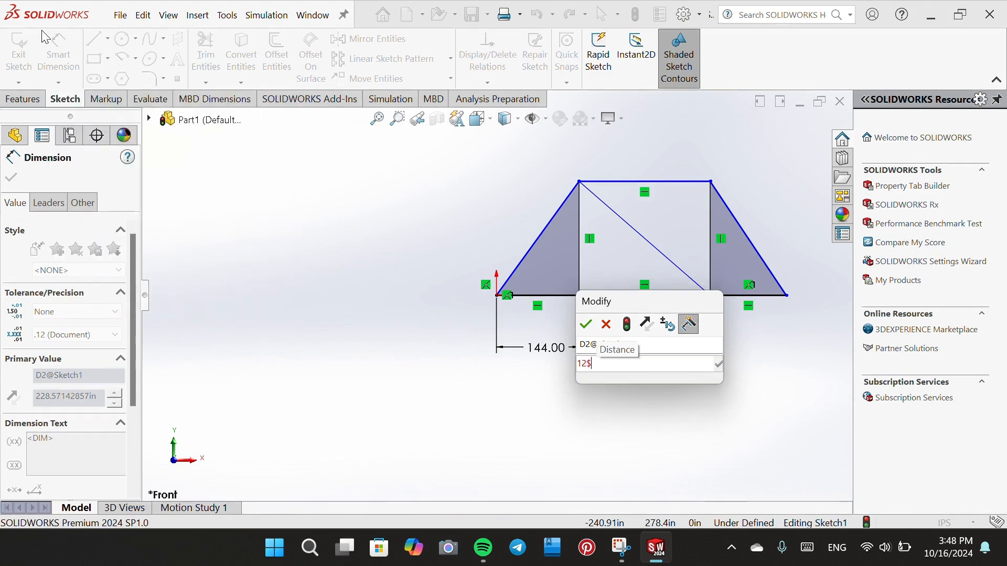
text(*12)
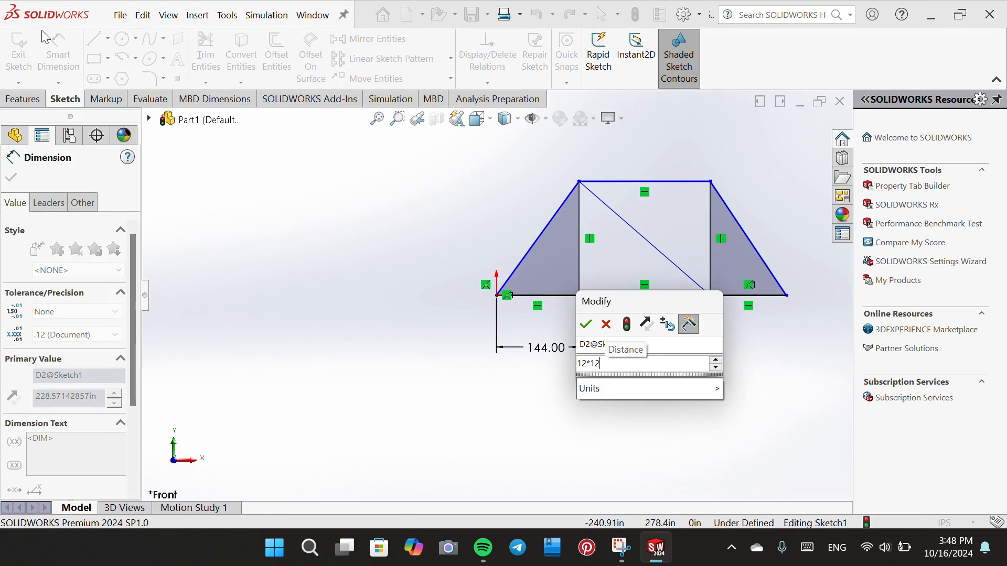
key(Return)
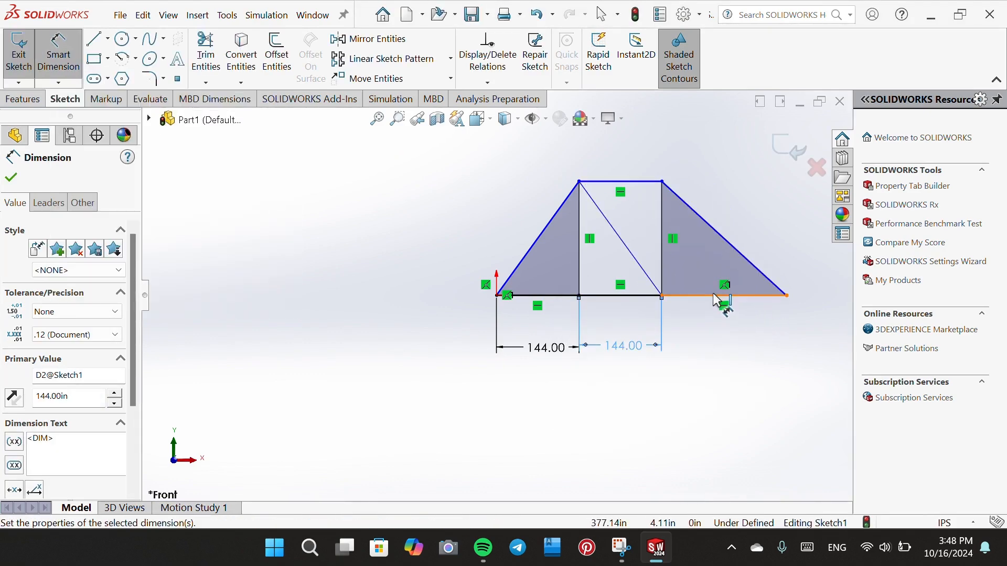
- Dimension the right bottom chord segment to 144 in
click(712, 294)
click(722, 358)
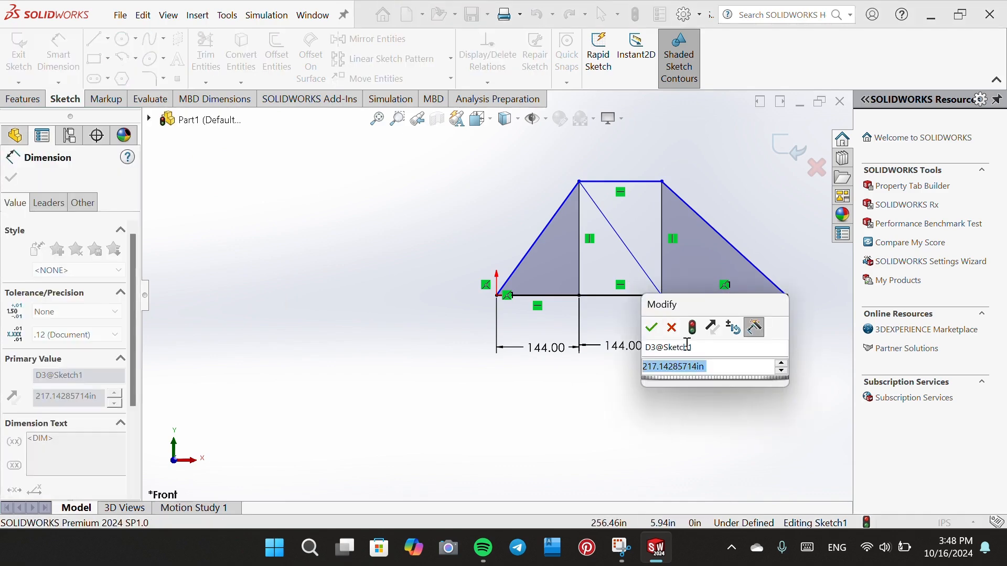
text(144)
key(Return)
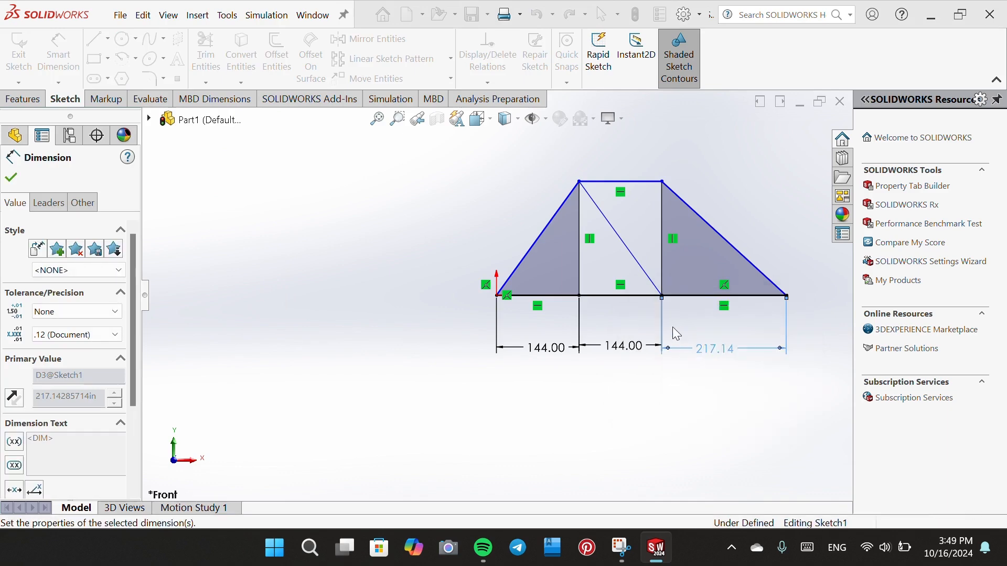
- Dimension the left vertical member to 108 in
click(579, 214)
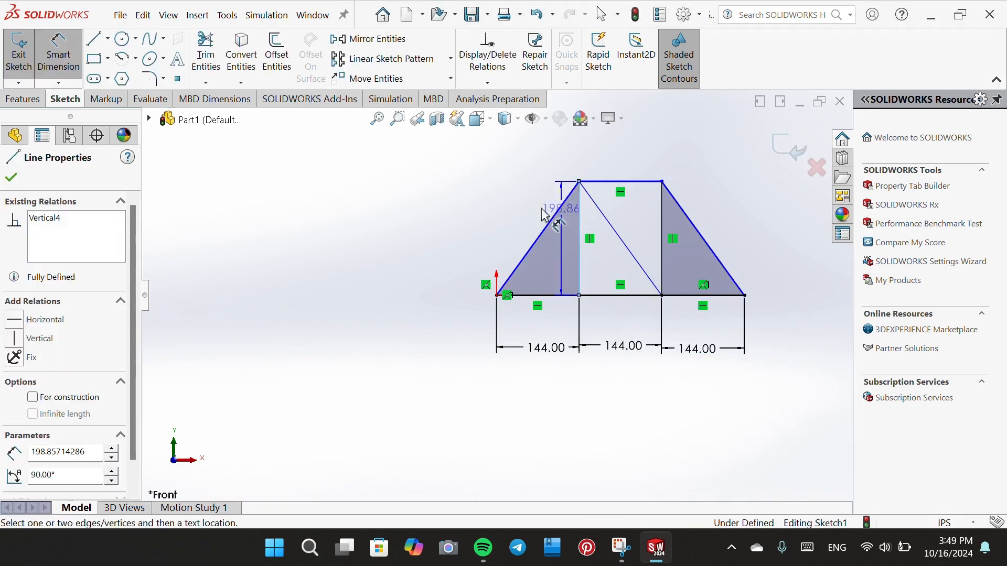
click(461, 233)
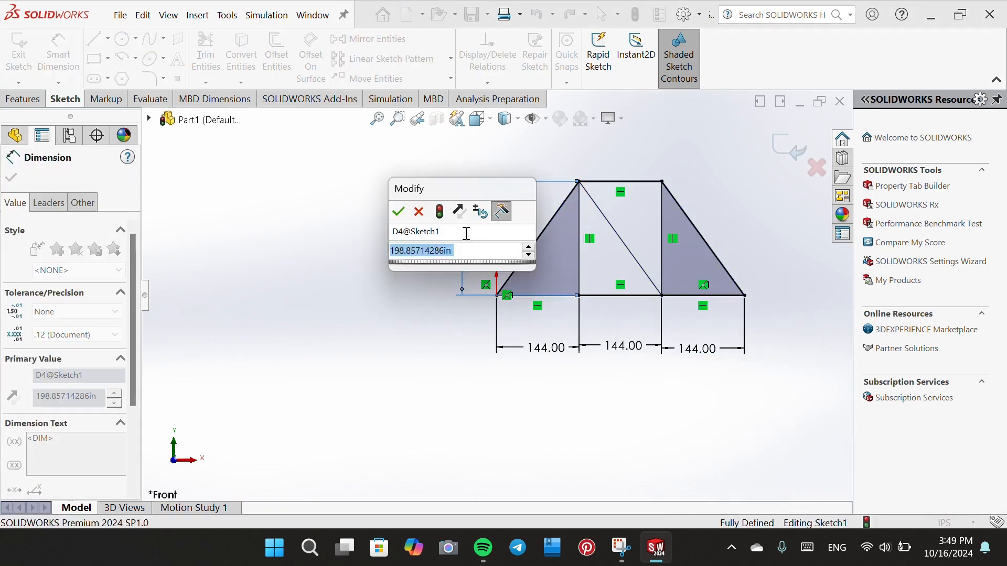
text(10)
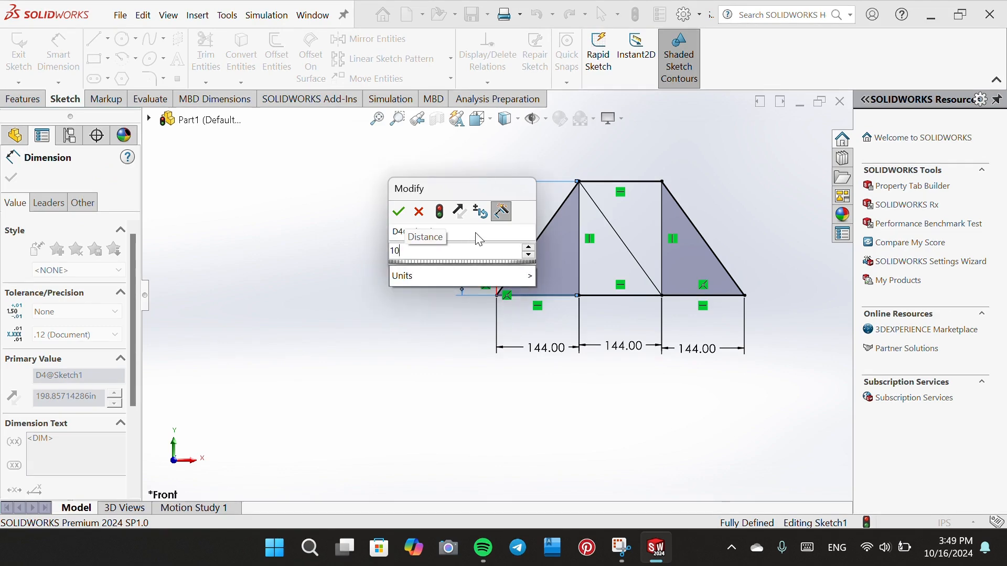
text(8)
key(Return)
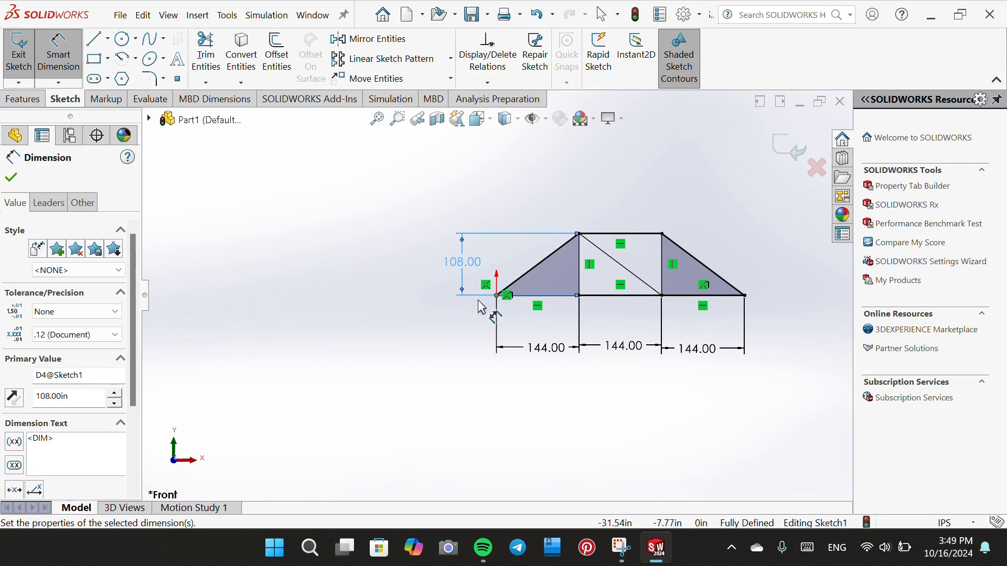
click(377, 120)
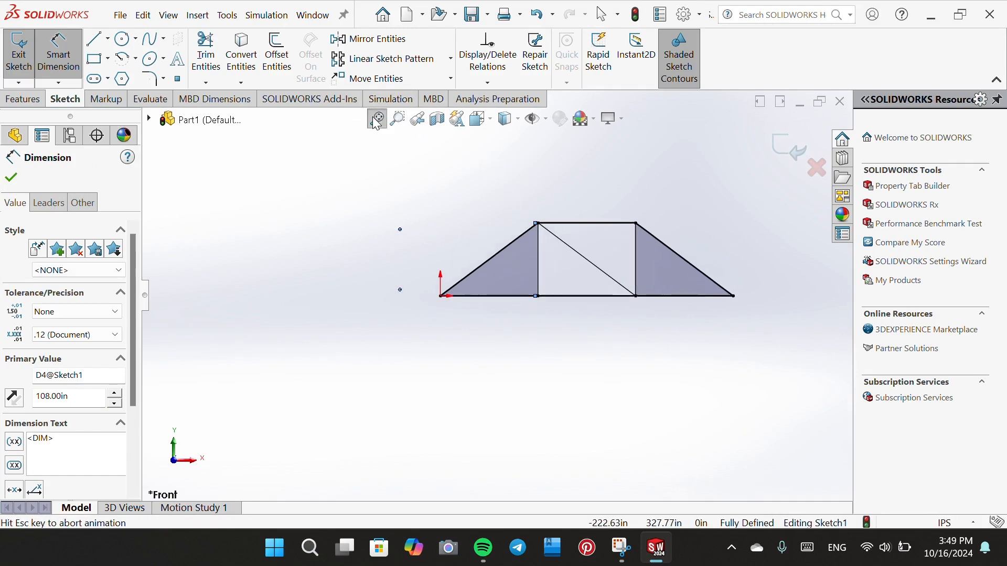
- Finish dimensioning and exit the truss sketch
click(57, 48)
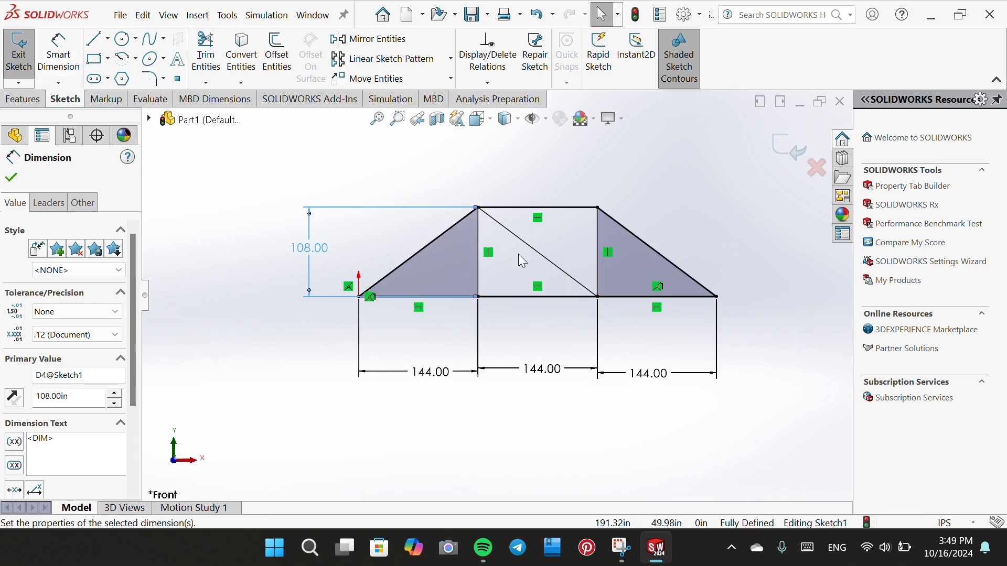
click(427, 22)
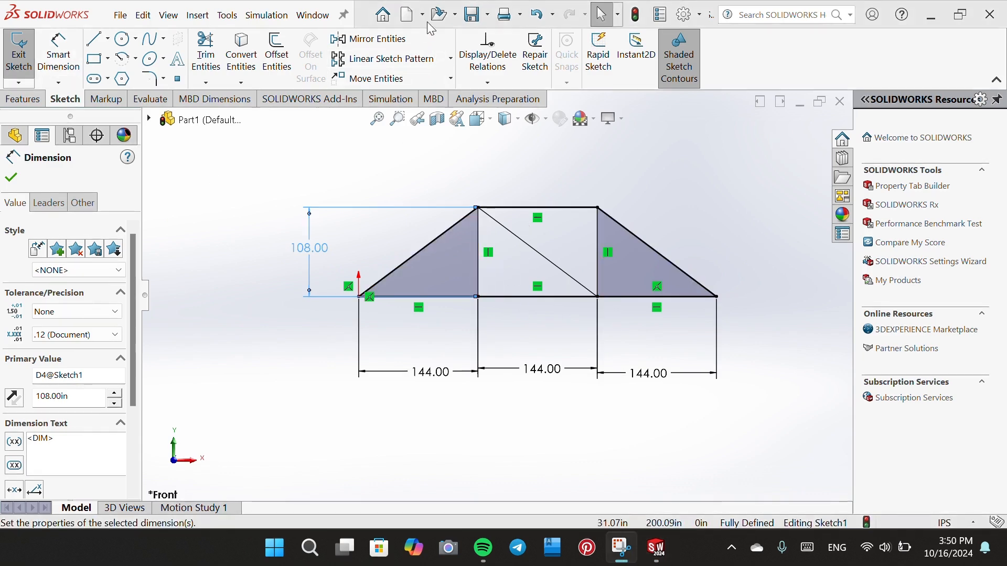
click(22, 53)
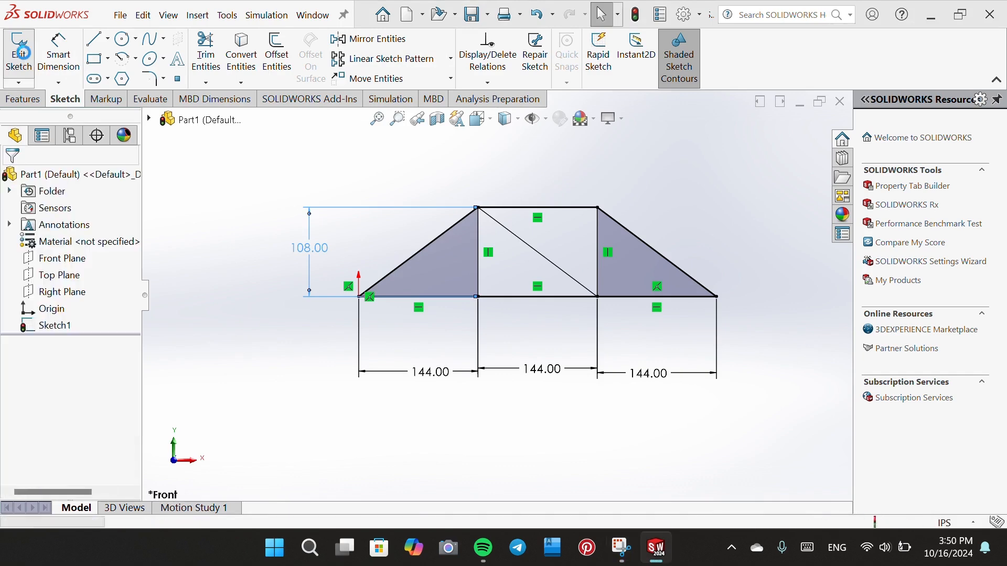
click(22, 52)
click(32, 100)
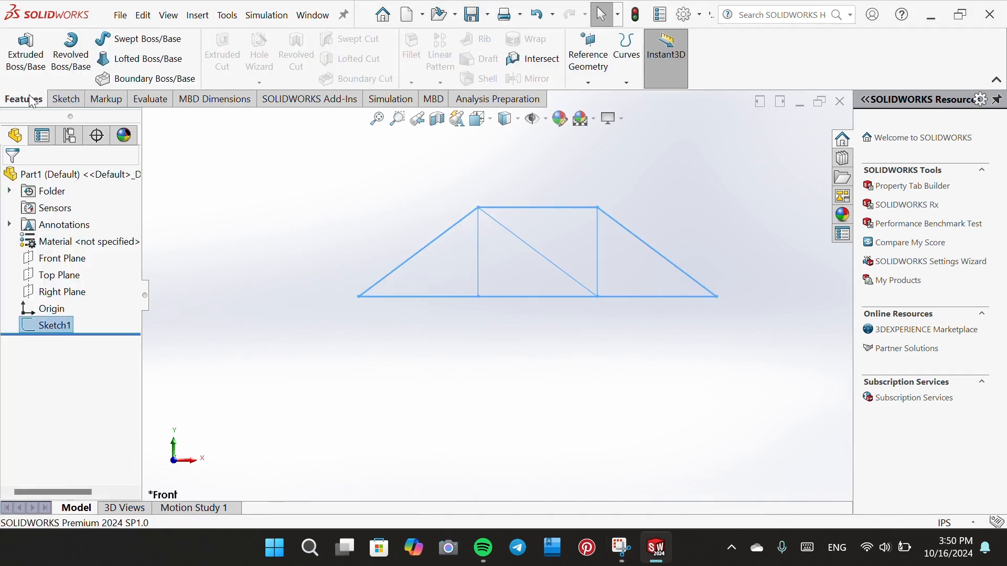
- Start a weldment structural member using the ansi inch standard, pipe type and 1.5 sch 40 size
click(193, 23)
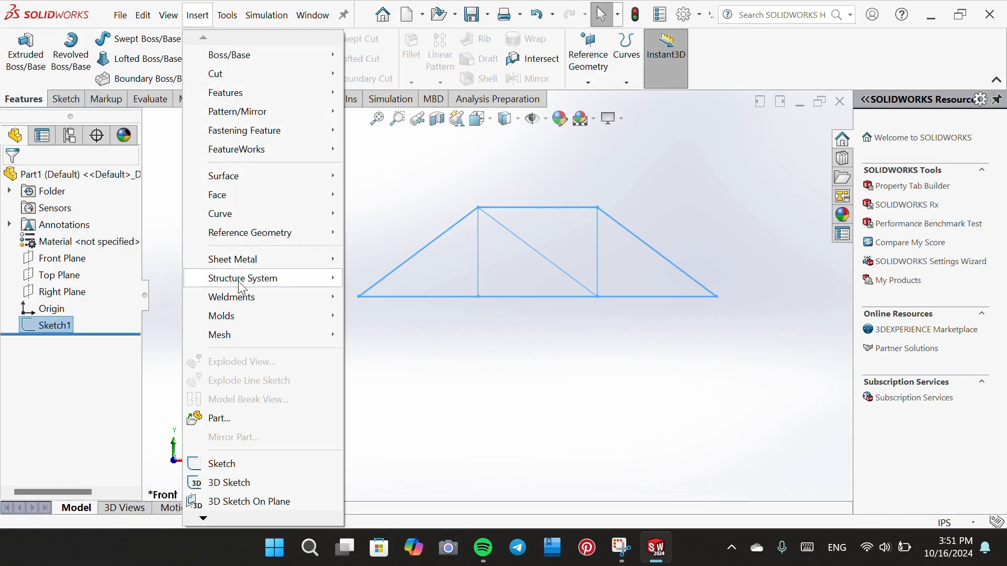
mouse_move(245, 307)
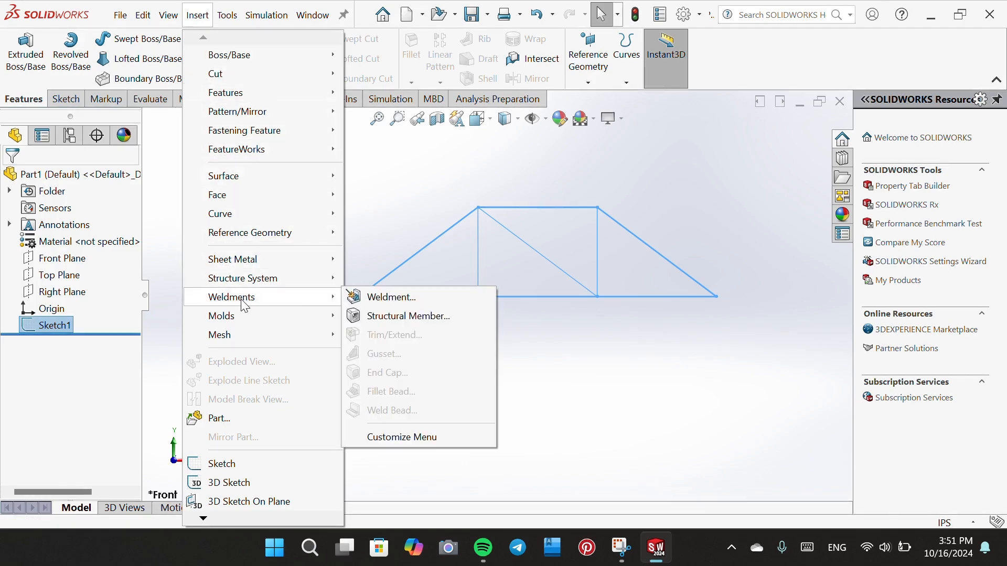
click(363, 317)
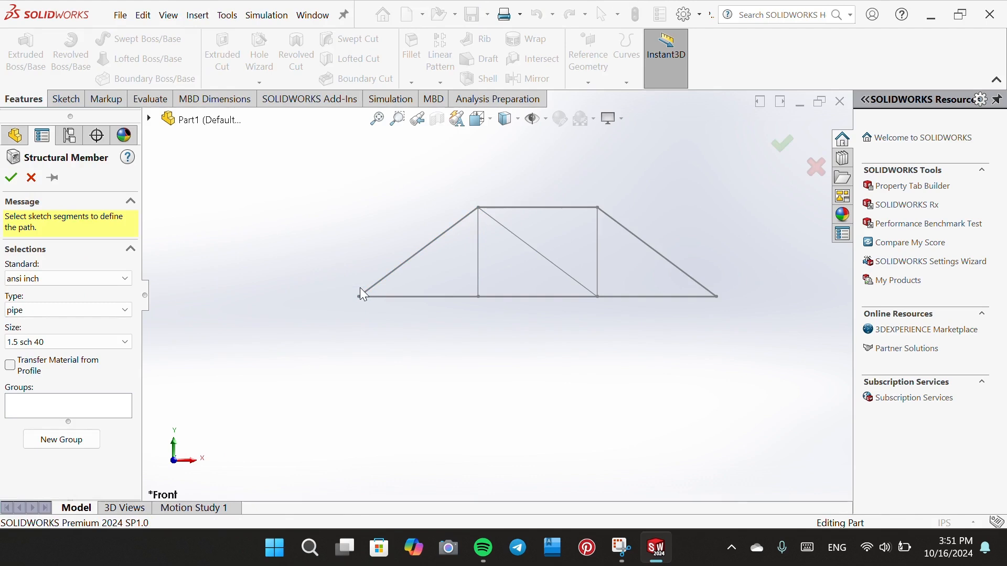
click(102, 280)
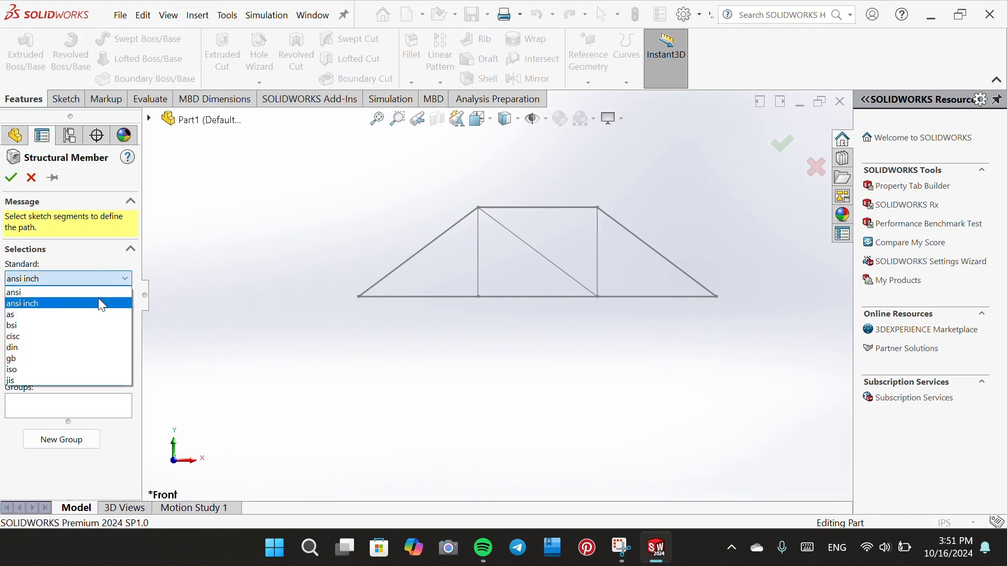
click(98, 298)
click(103, 311)
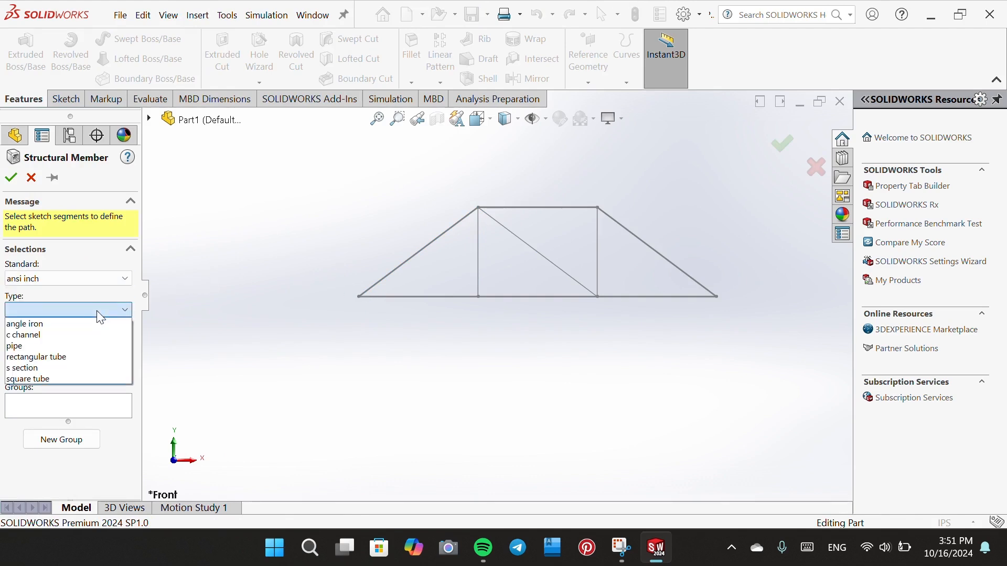
click(85, 348)
click(81, 342)
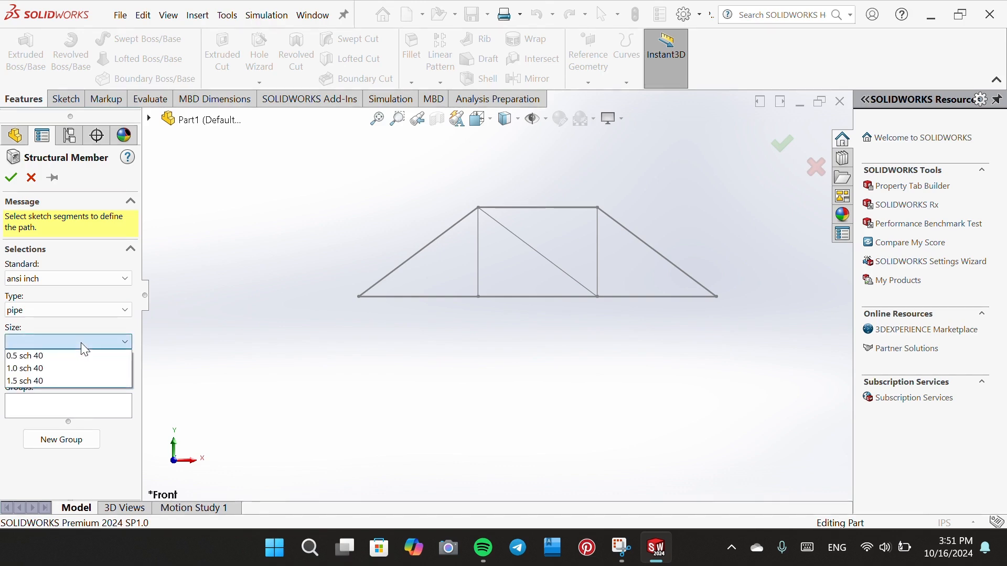
click(68, 381)
- Select the six perimeter segments of the truss, both inclined members, the top chord and three bottom chord segments, as the first group
click(31, 407)
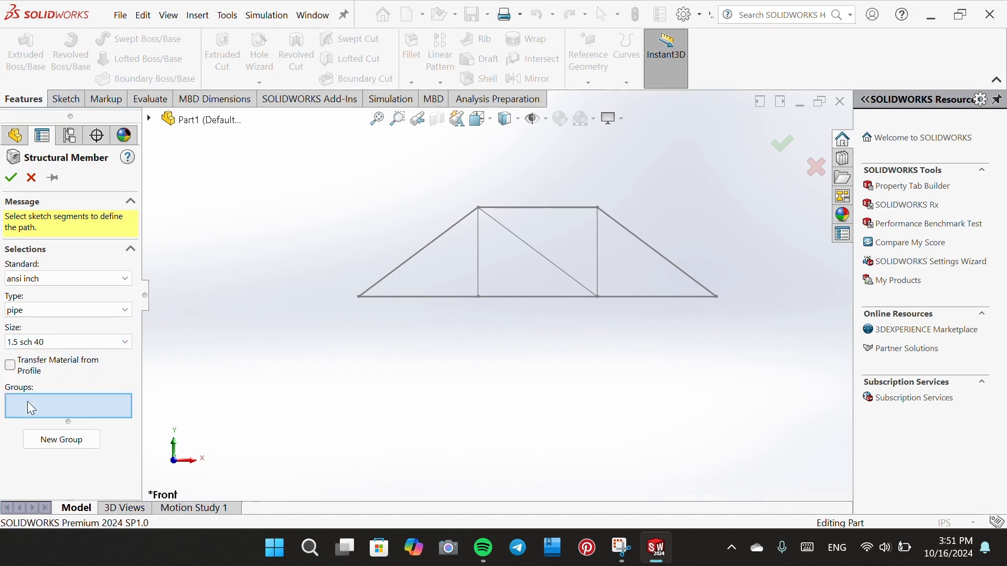
click(385, 277)
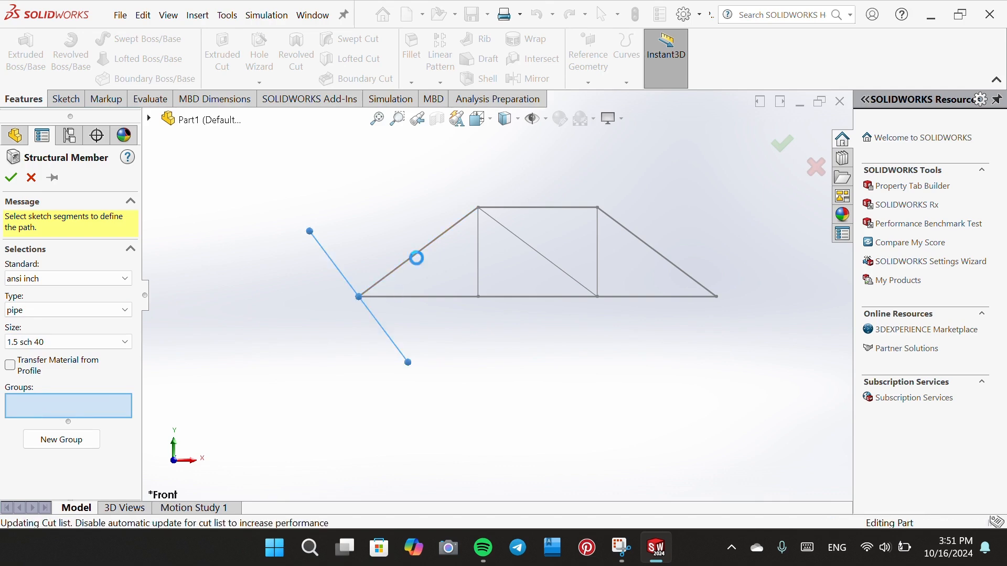
click(520, 209)
click(631, 240)
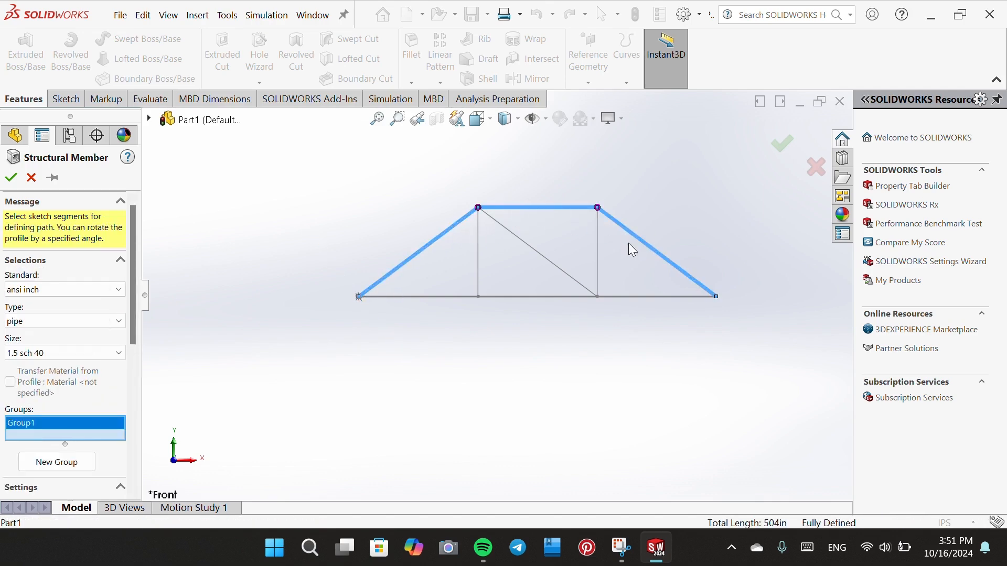
click(625, 298)
click(556, 297)
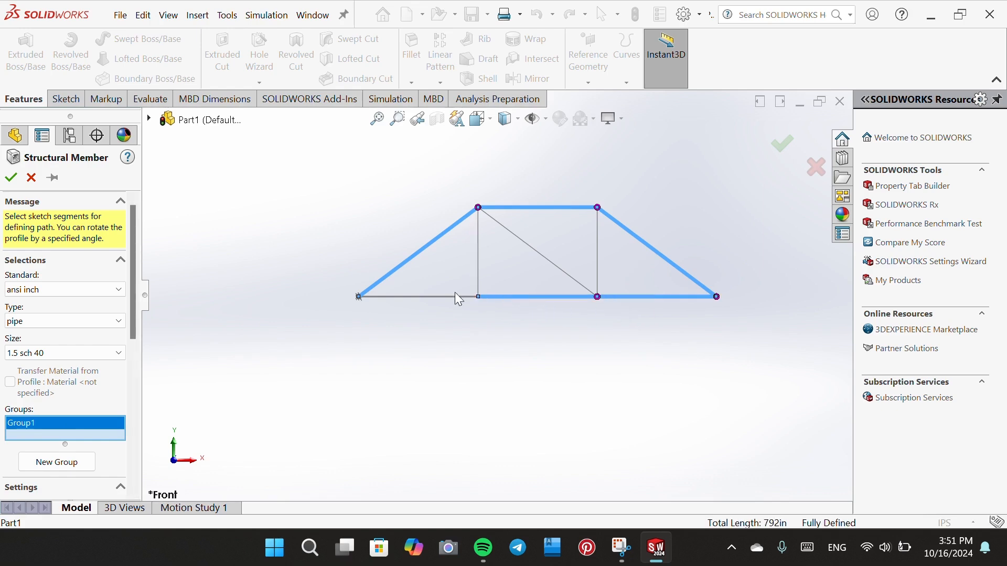
click(440, 299)
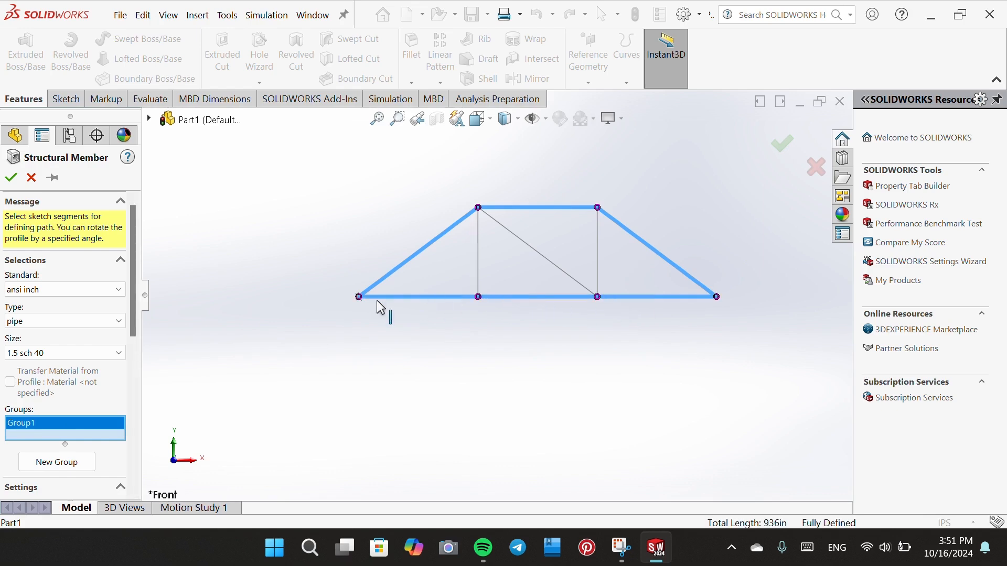
- Add a second group with both vertical members and the inner diagonal, without corner treatment, and create the structural members
click(76, 460)
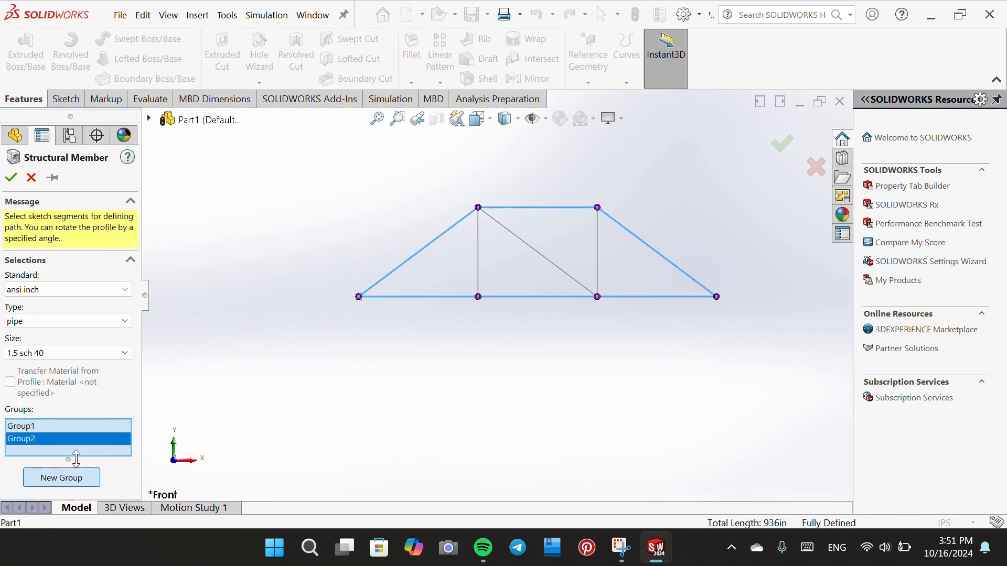
click(479, 260)
click(513, 235)
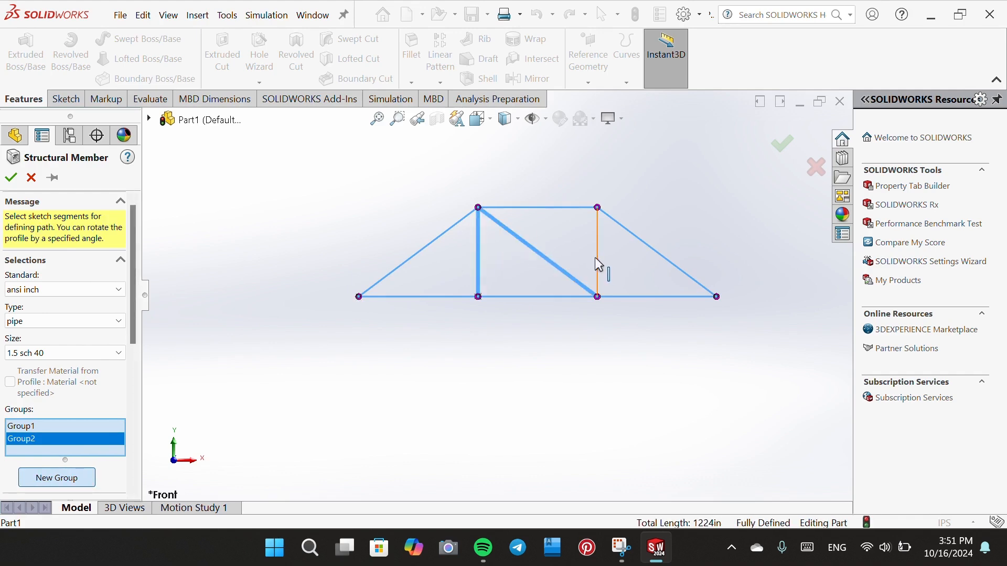
click(599, 262)
scroll(64, 382, down, 3)
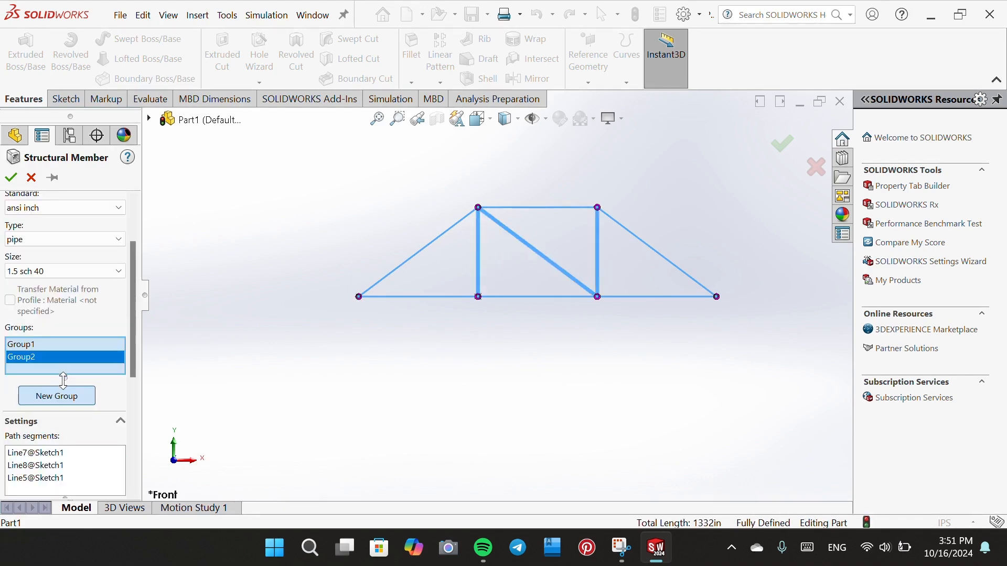
scroll(60, 438, down, 3)
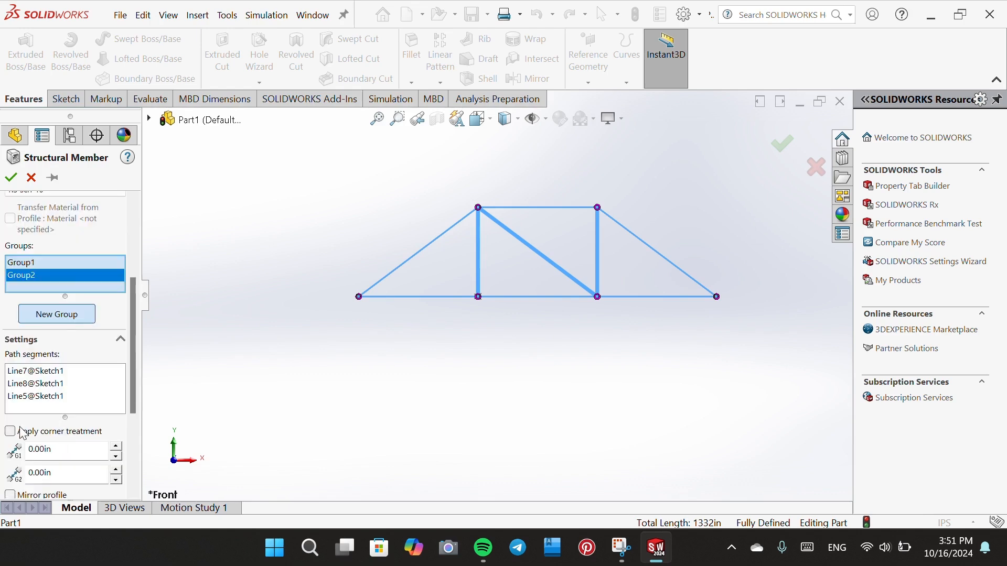
scroll(23, 434, down, 5)
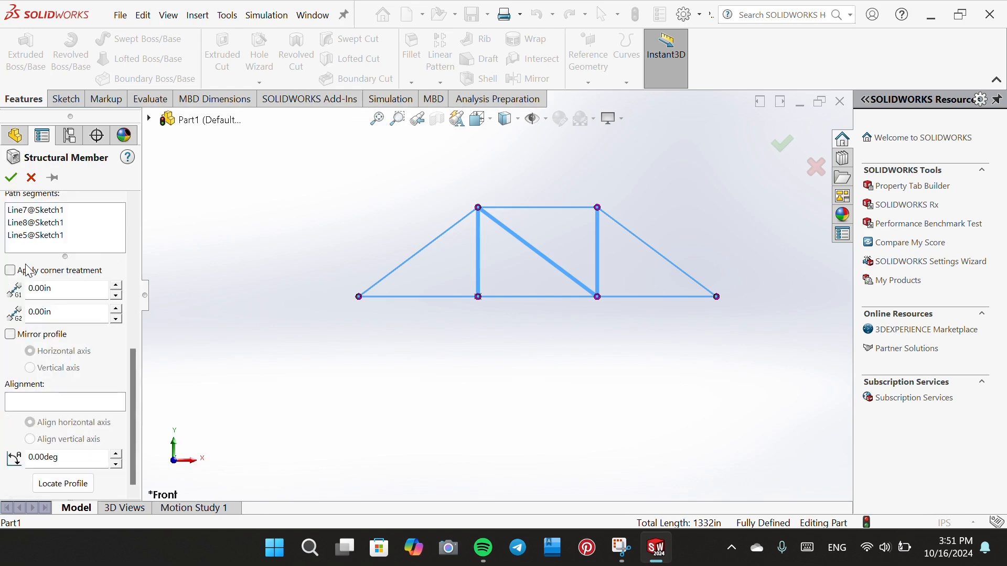
click(13, 178)
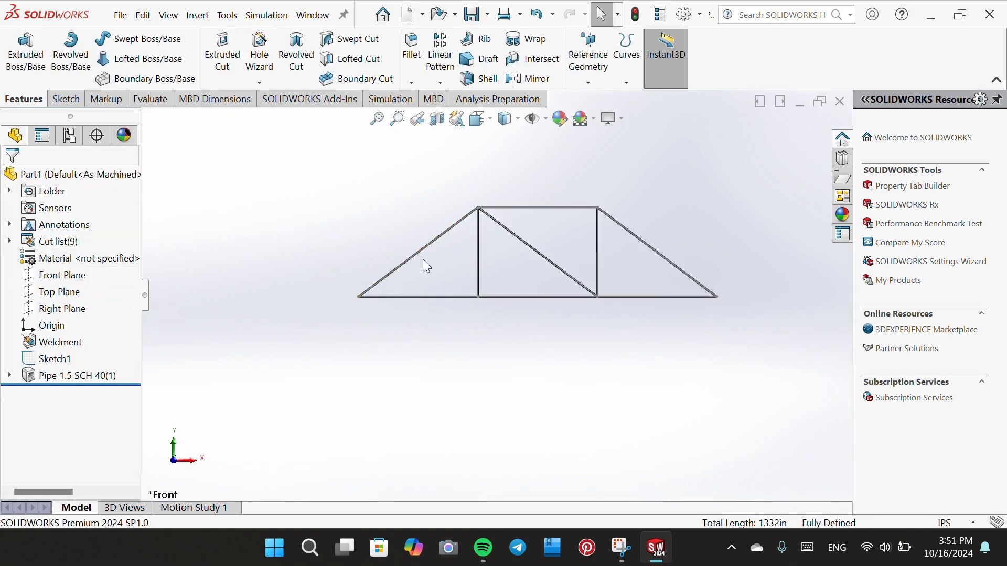
scroll(377, 300, down, 6)
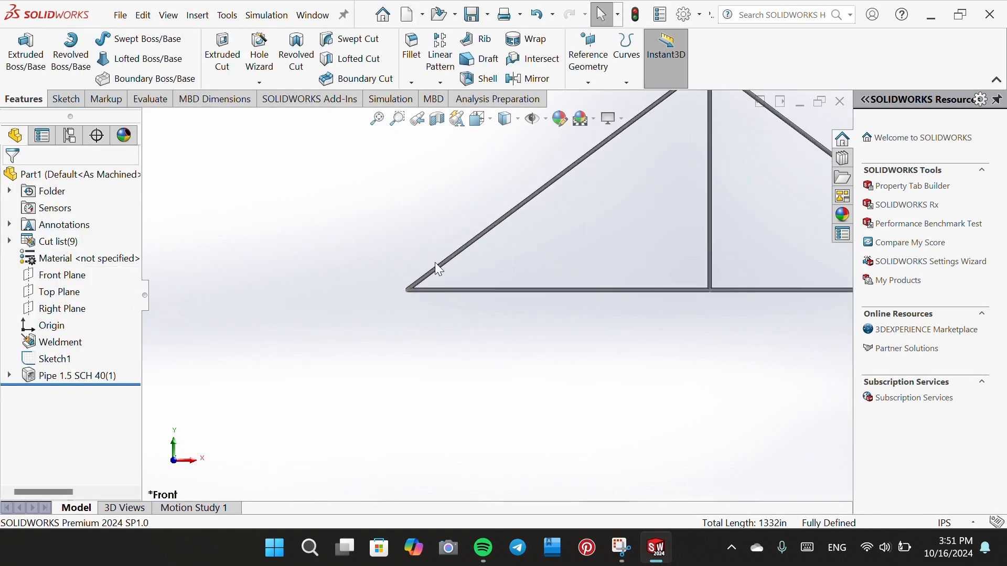
scroll(387, 348, down, 3)
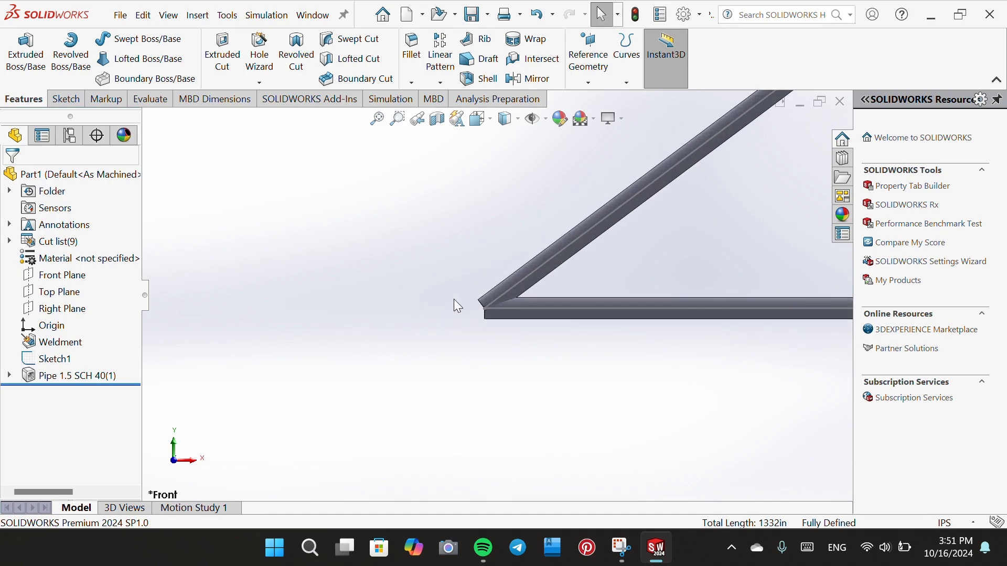
scroll(458, 305, up, 5)
click(377, 119)
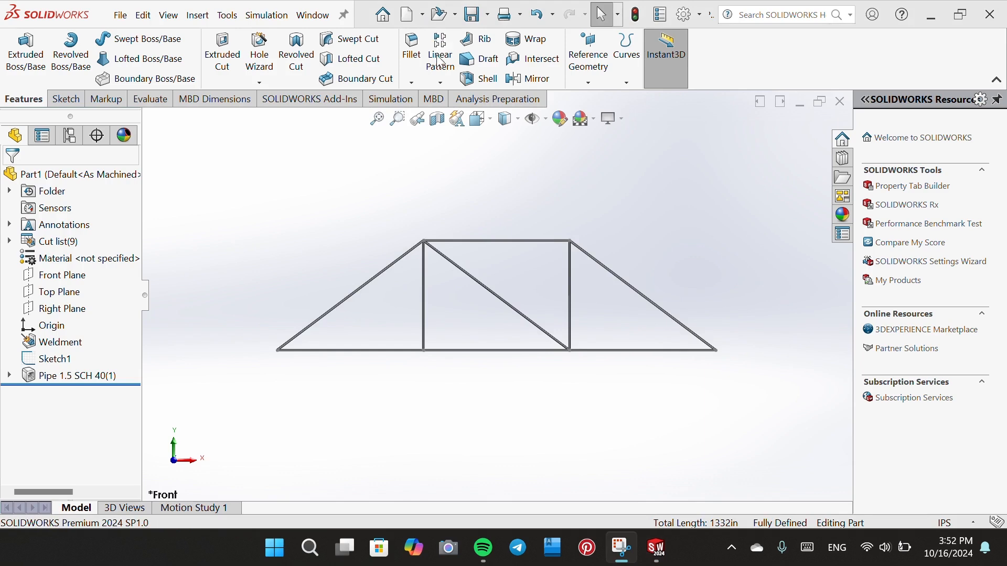
- Create a new static simulation study and enter the person's full name as the study name
click(382, 101)
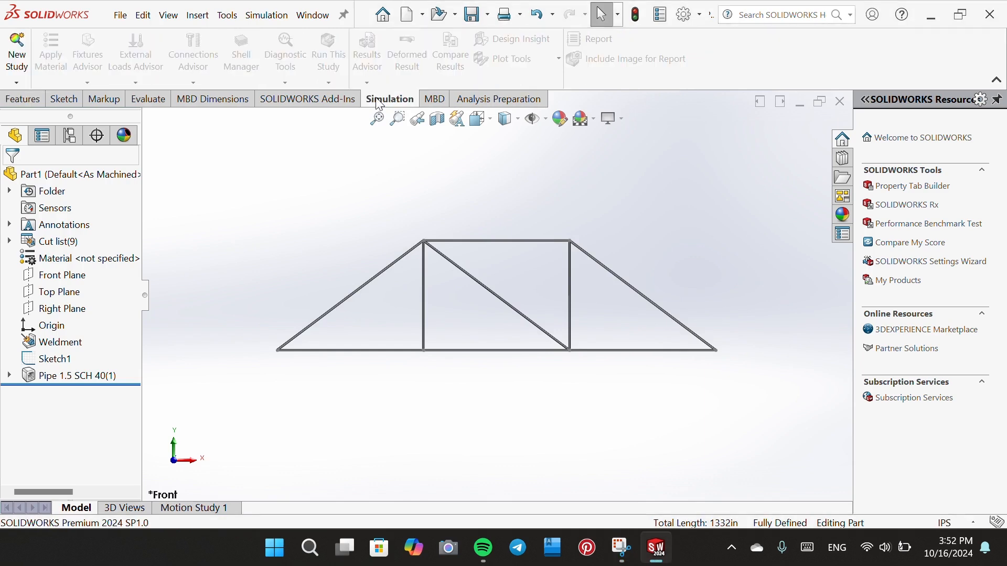
click(17, 83)
click(33, 101)
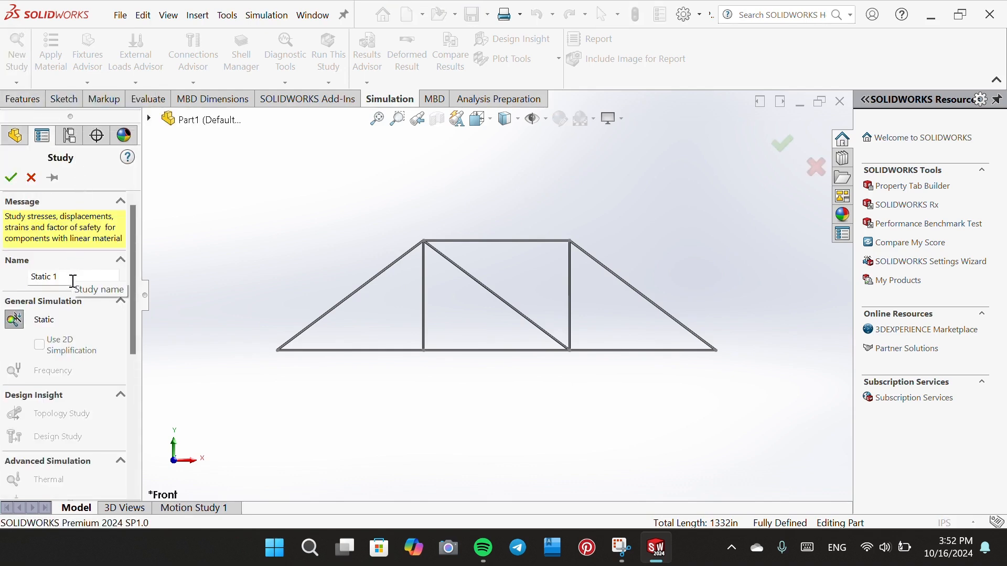
double_click(56, 277)
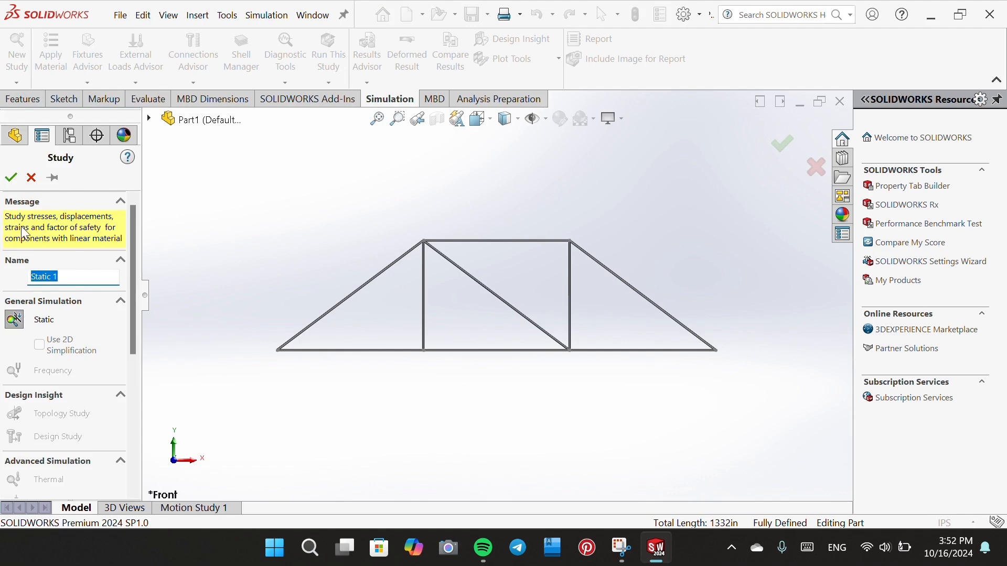
key(BackSpace)
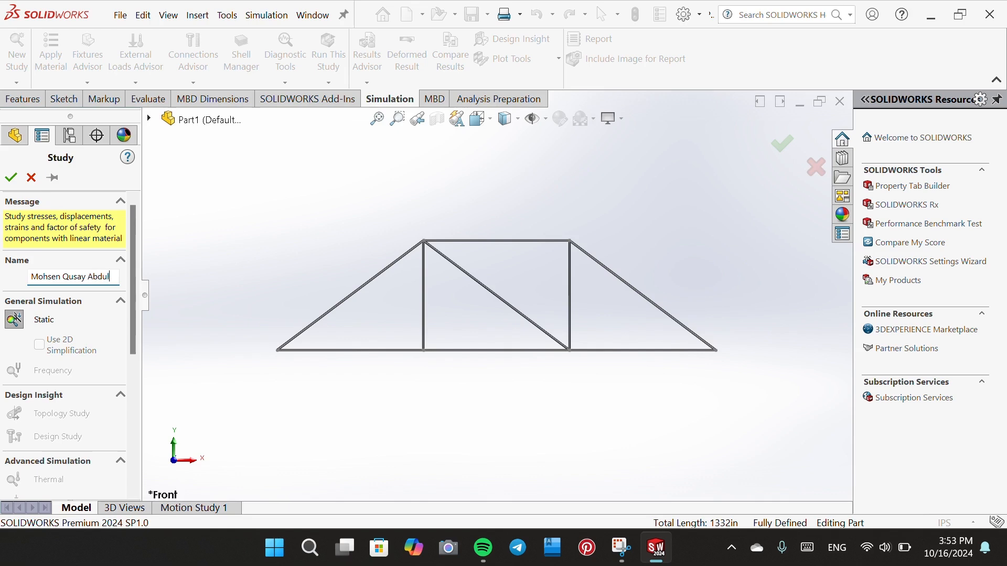
text(h)
key(XF86AudioLowerVolume)
click(10, 176)
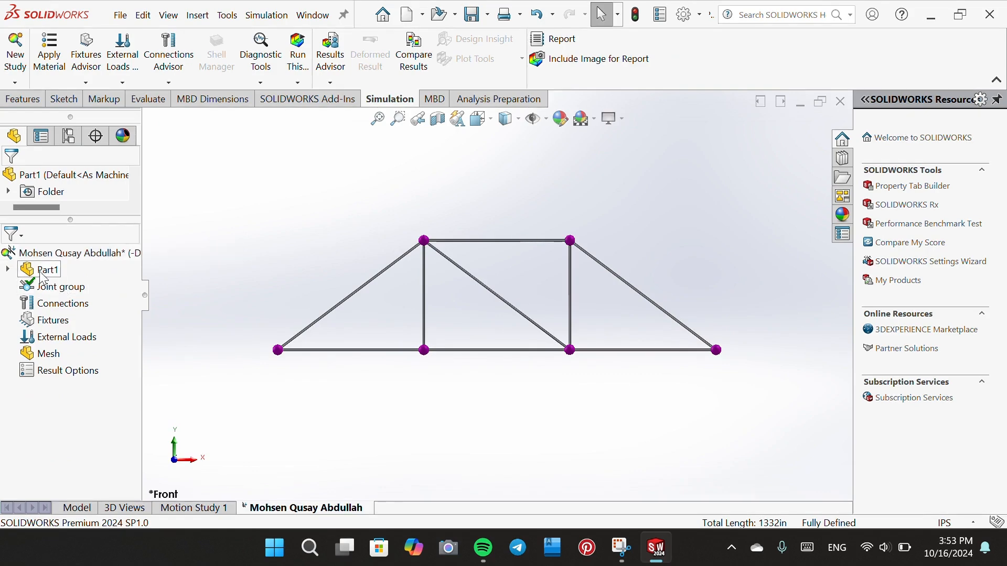
- Expand the study's cut list down to the first pipe folder's bodies and define the left inclined member as a truss
click(8, 270)
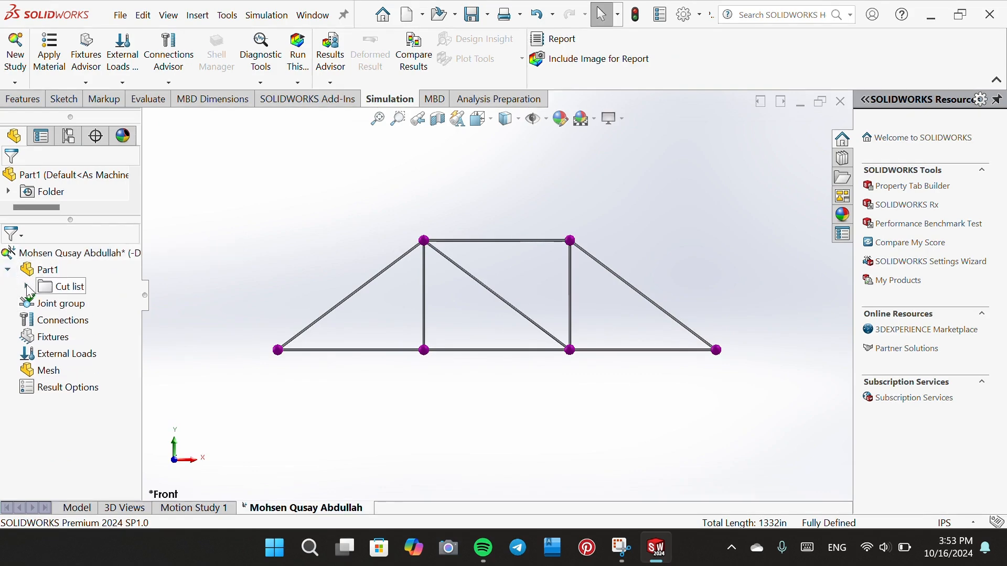
click(27, 287)
click(44, 304)
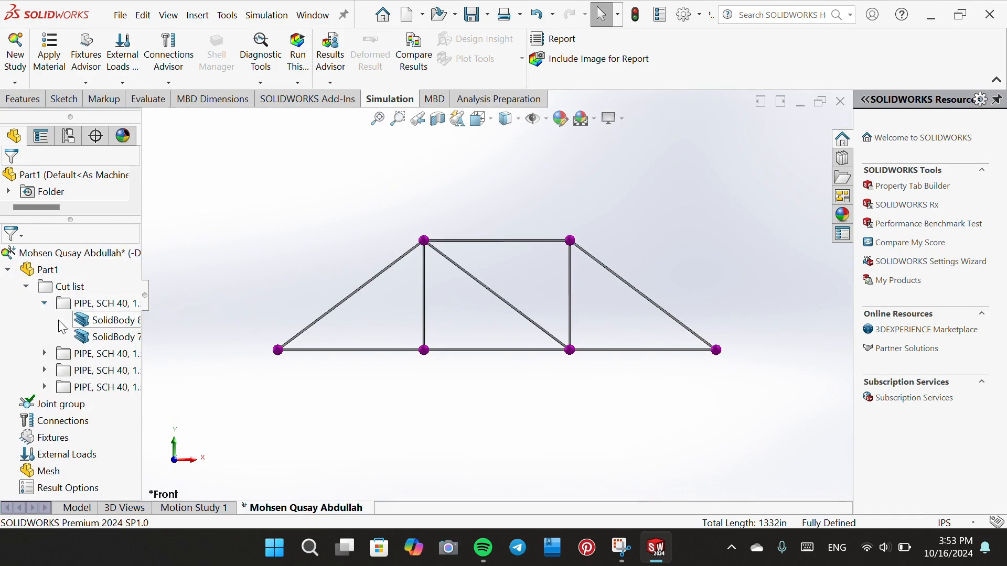
right_click(87, 328)
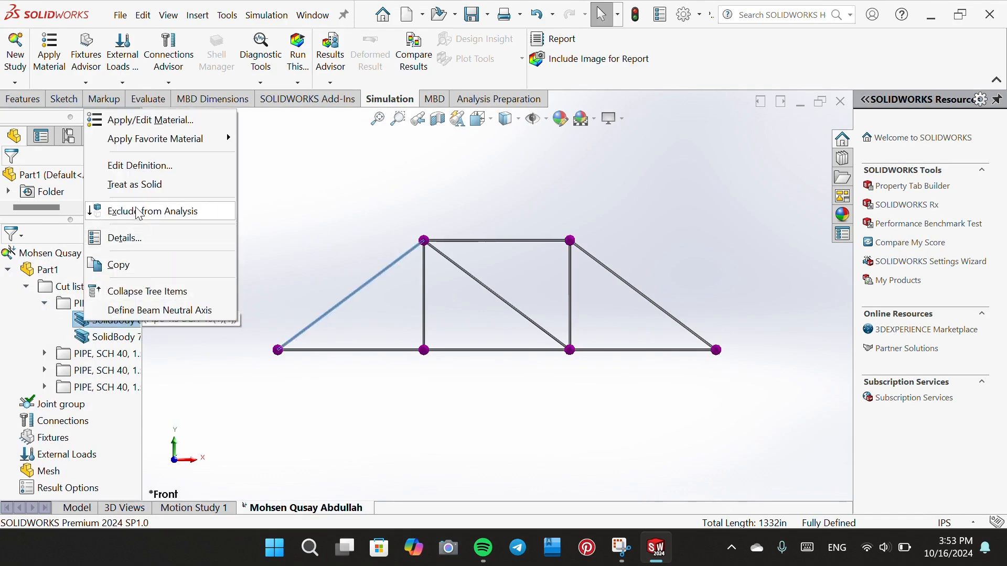
click(141, 166)
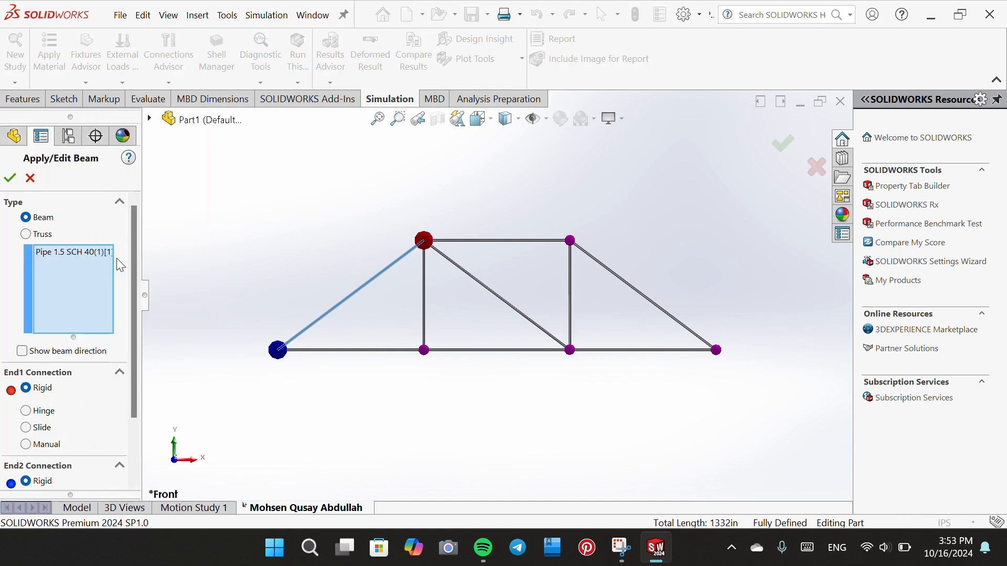
click(37, 237)
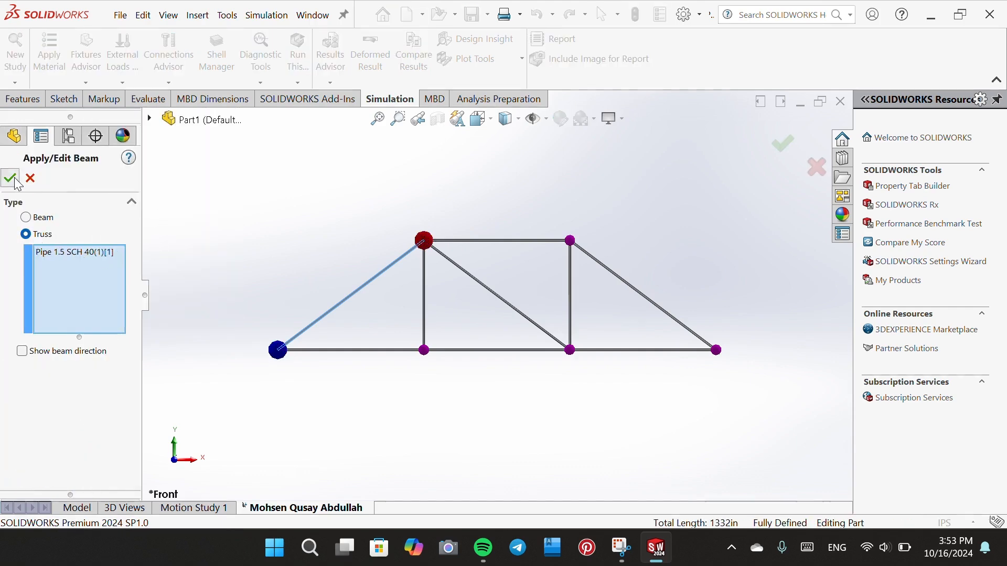
click(10, 178)
- Change the right inclined member's definition from beam to truss
right_click(89, 337)
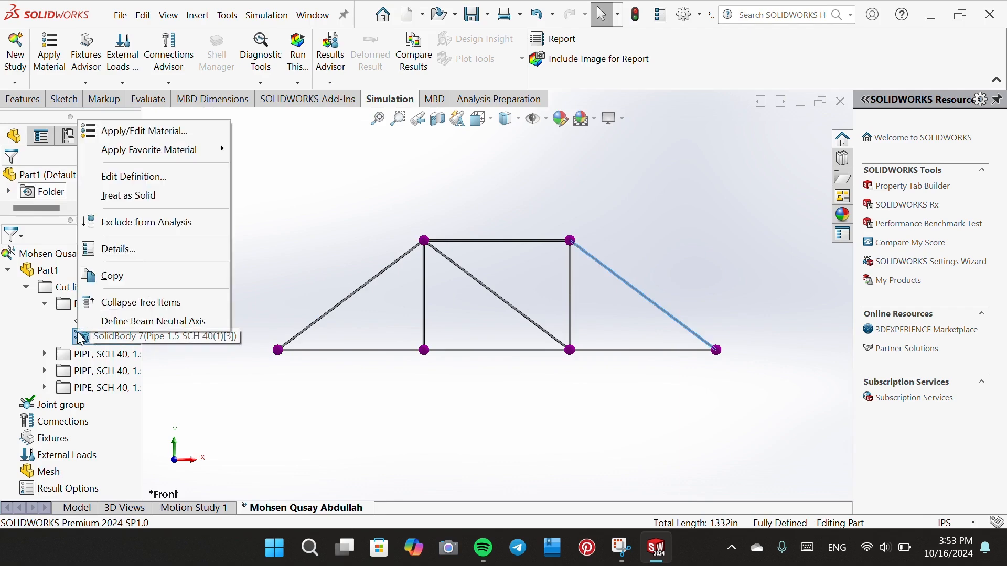
click(115, 177)
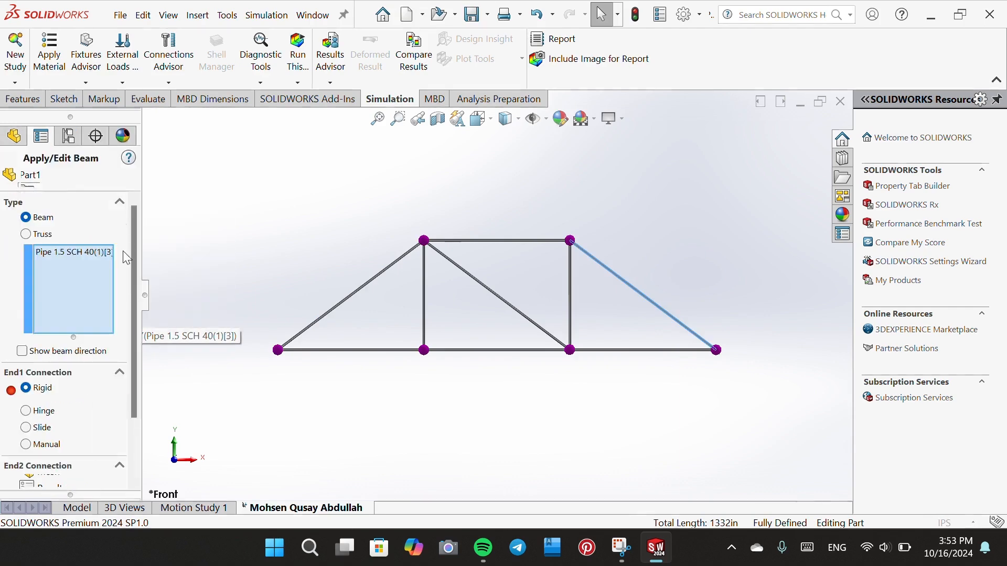
click(25, 234)
click(10, 178)
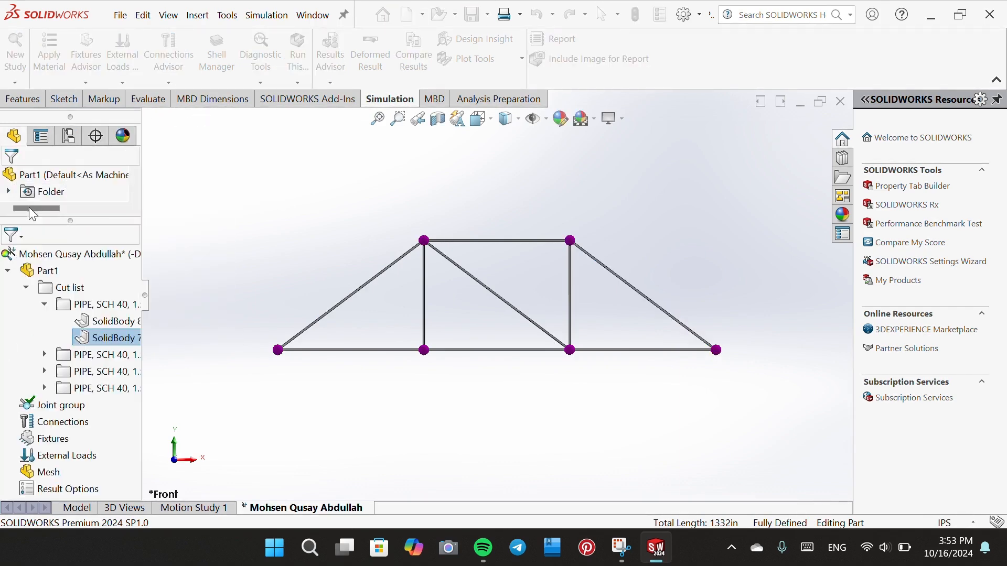
- Define the four horizontal members in the cut list's second pipe folder as trusses, and expand the third pipe folder
click(44, 355)
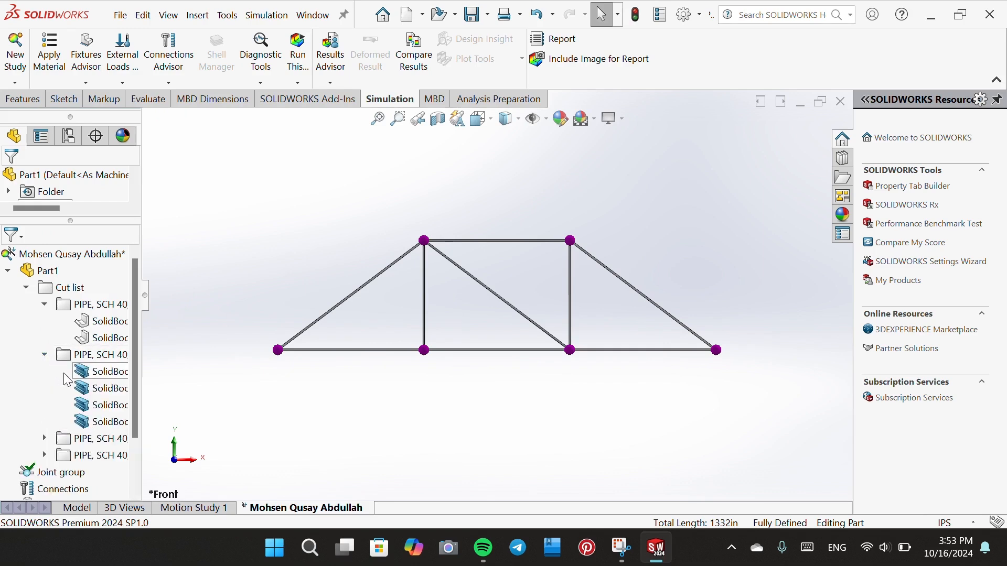
click(104, 372)
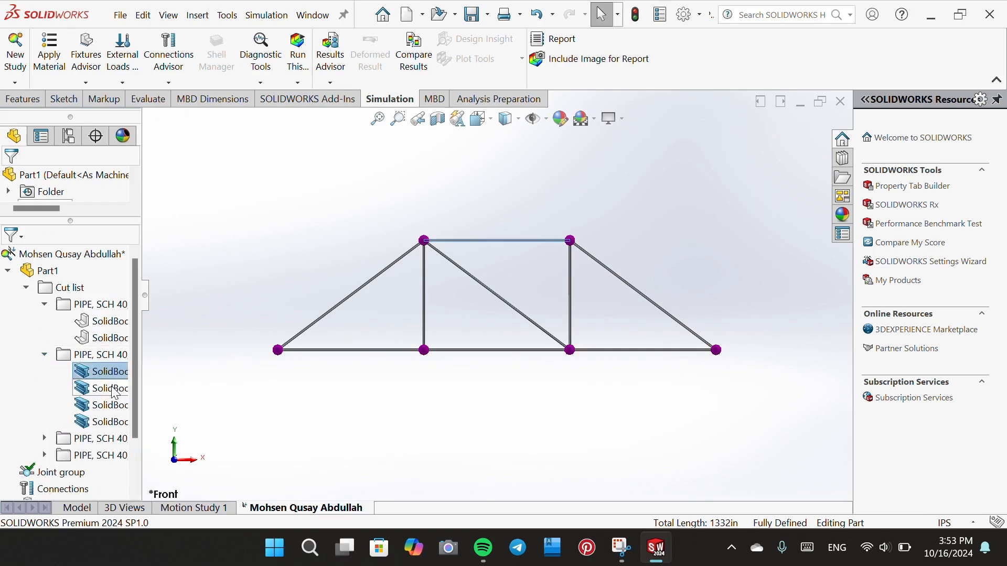
ctrl+click(105, 388)
ctrl+click(106, 406)
ctrl+click(107, 422)
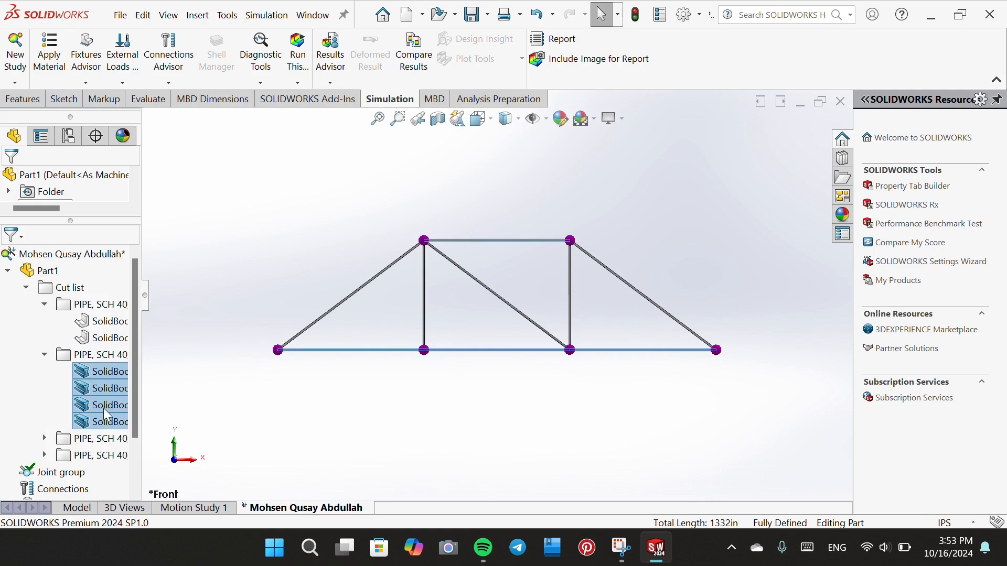
right_click(103, 405)
click(144, 322)
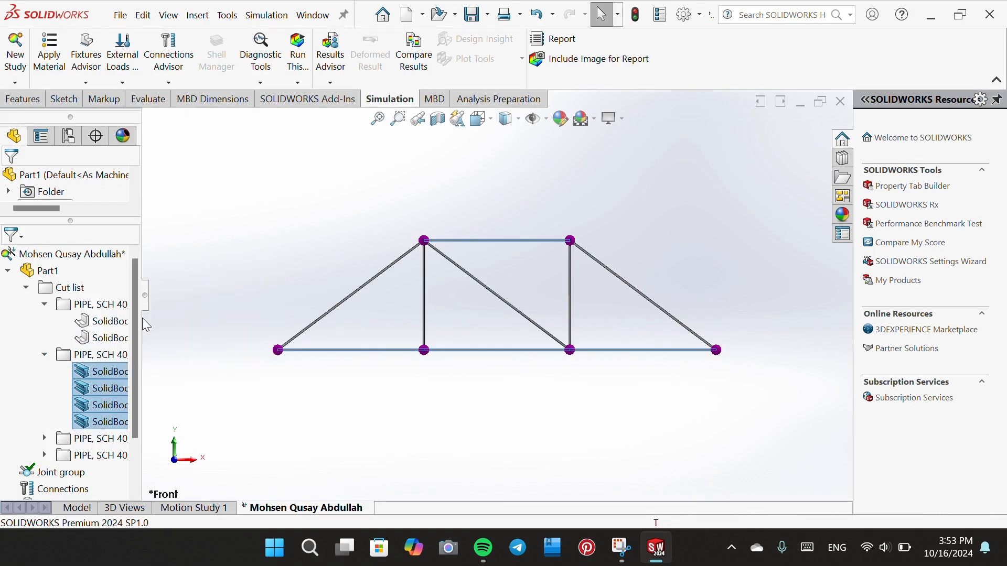
click(28, 233)
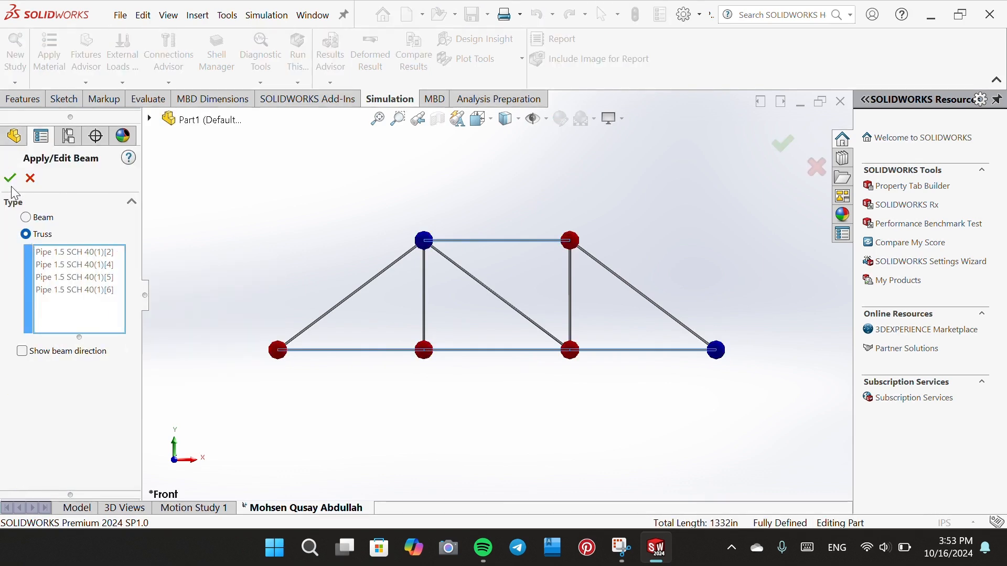
click(9, 179)
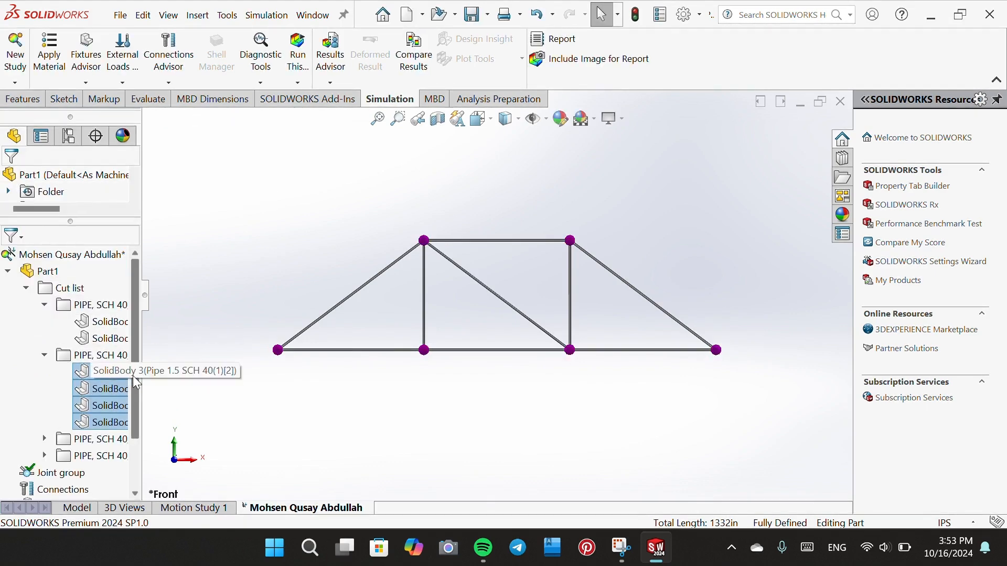
scroll(130, 393, down, 1)
click(44, 389)
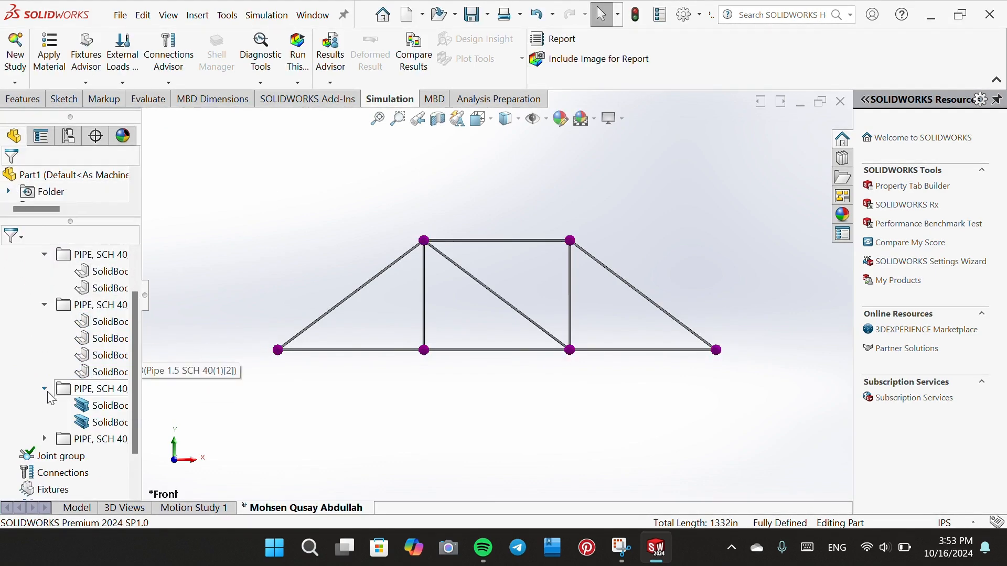
click(93, 405)
ctrl+click(96, 422)
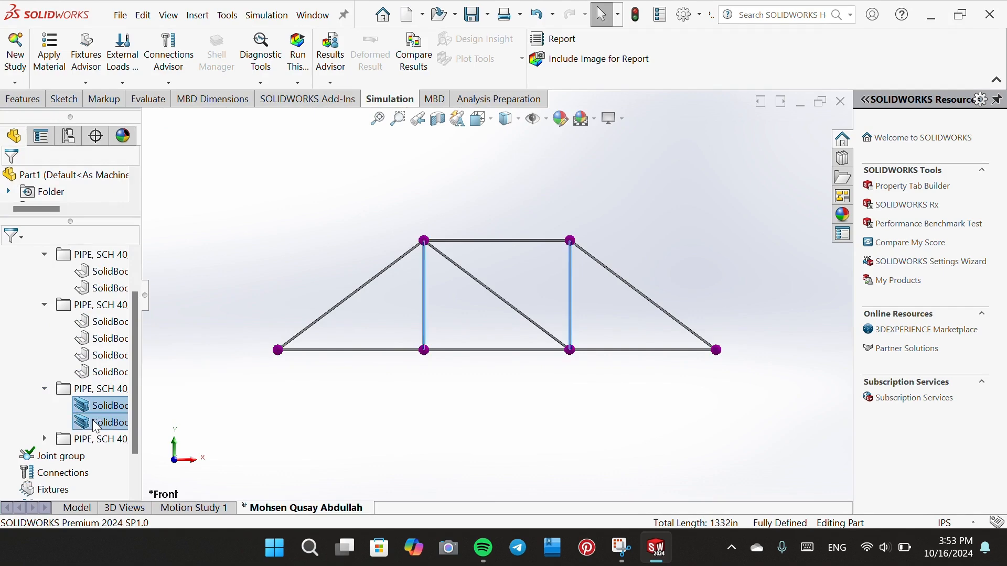
right_click(95, 422)
key(Escape)
right_click(96, 410)
key(Escape)
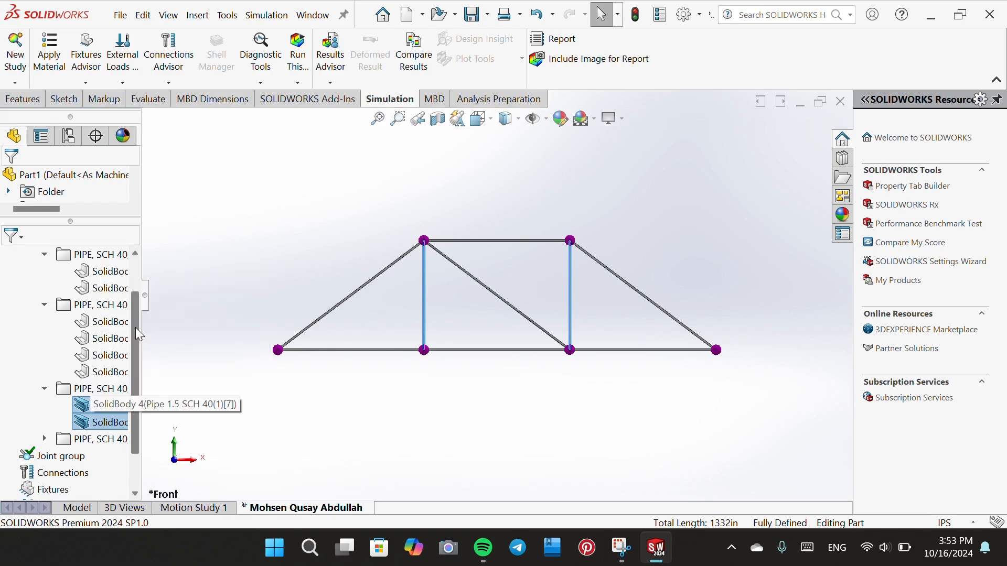
- Change the left vertical member's definition from beam to truss
click(97, 407)
right_click(93, 407)
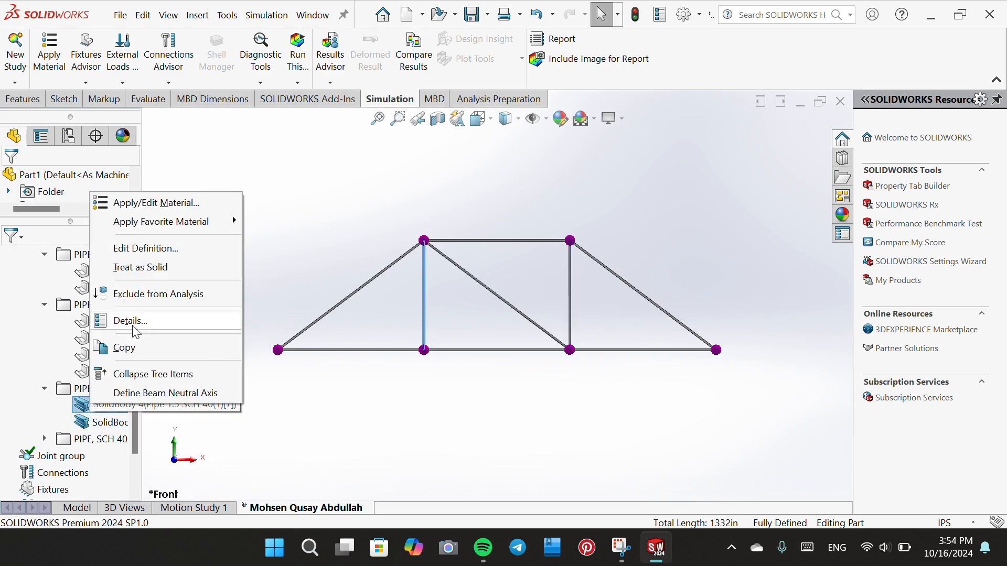
click(143, 250)
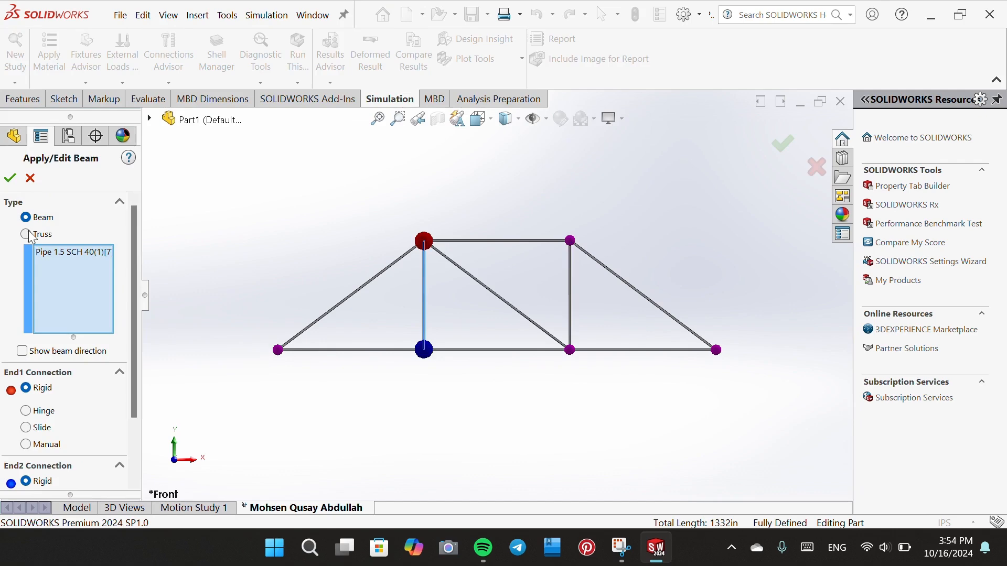
click(26, 234)
click(9, 178)
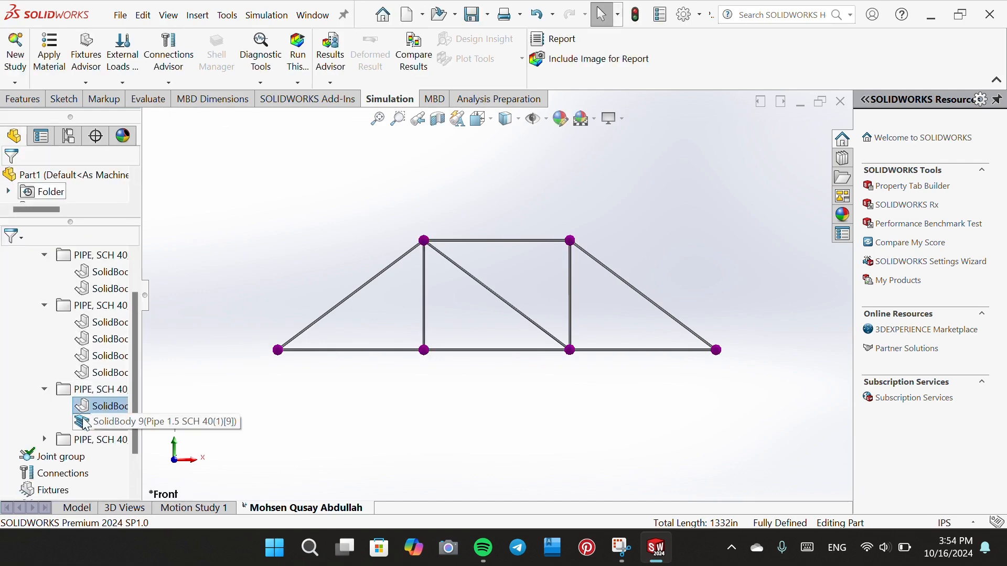
- Define the right vertical member as a truss
right_click(86, 424)
click(124, 266)
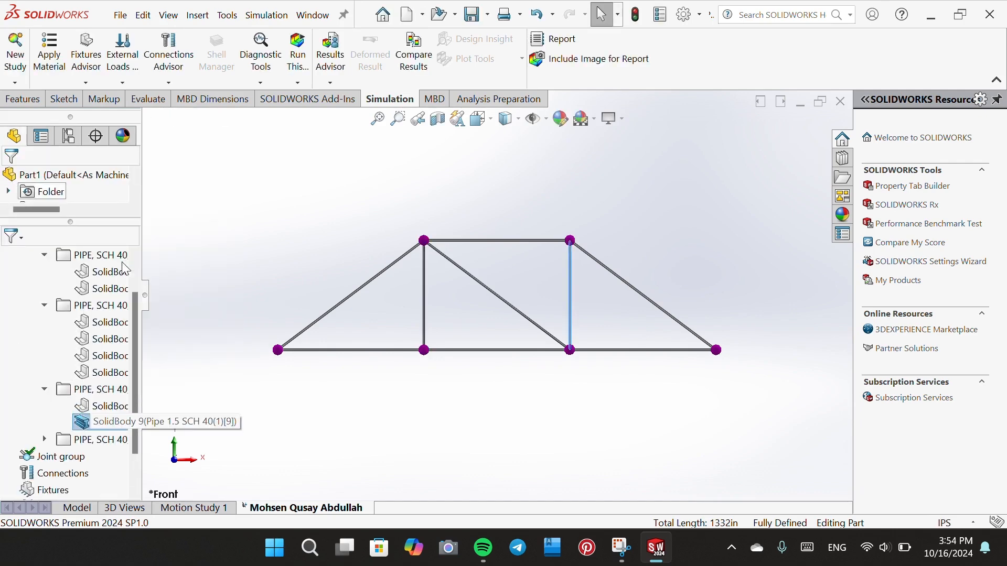
click(45, 237)
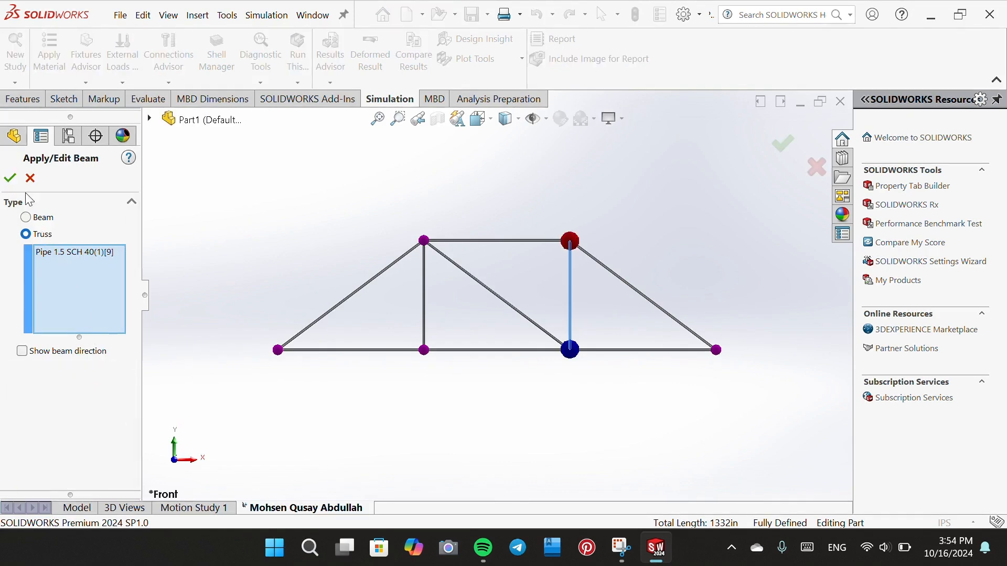
click(9, 178)
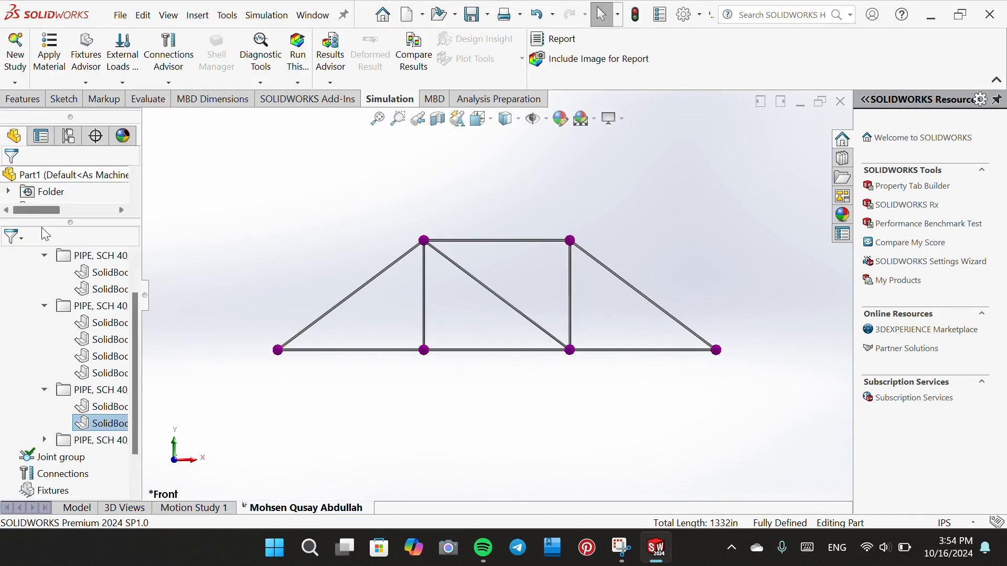
- Expand the last pipe folder in the cut list and define the inner diagonal member as a truss
click(44, 440)
right_click(86, 462)
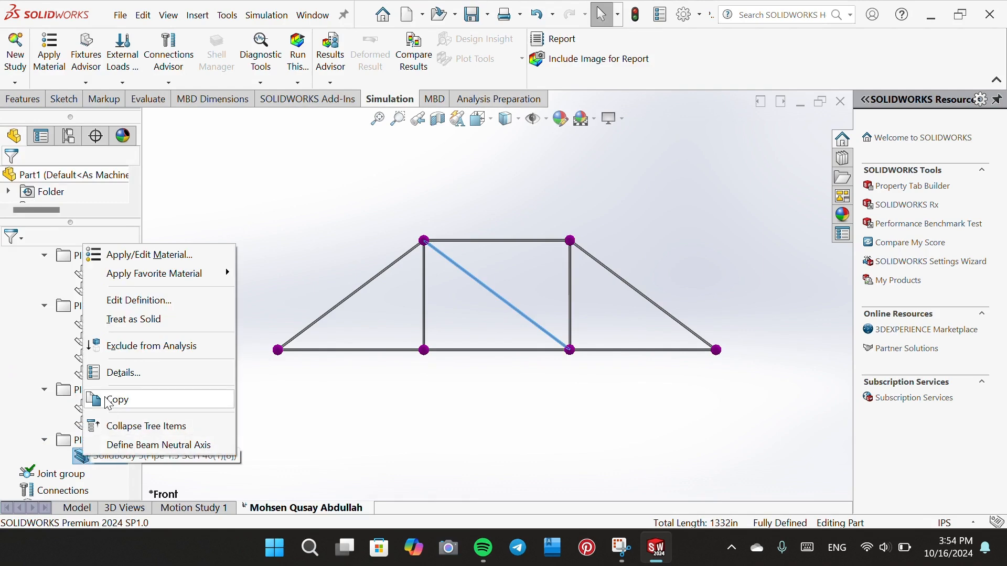
click(122, 300)
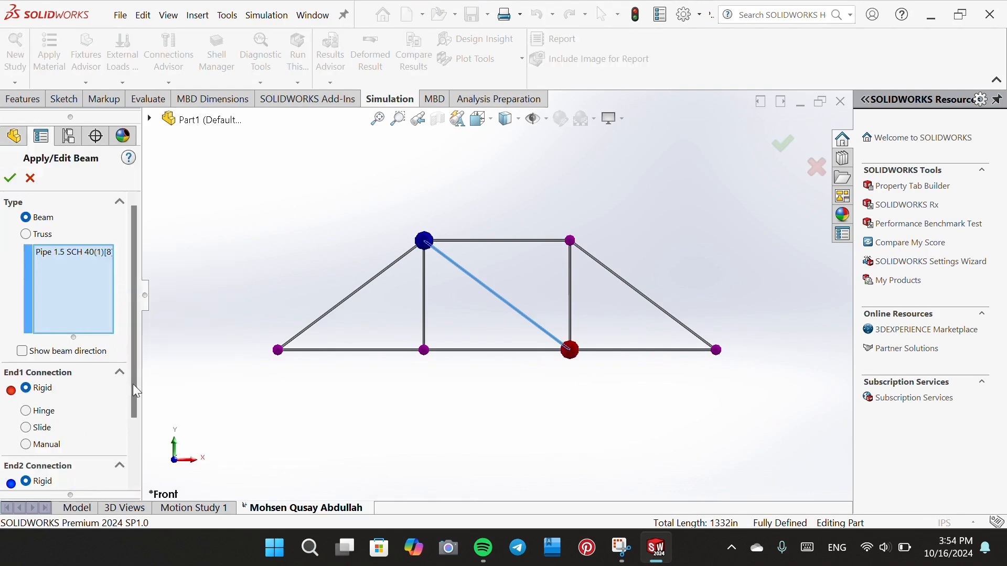
click(27, 235)
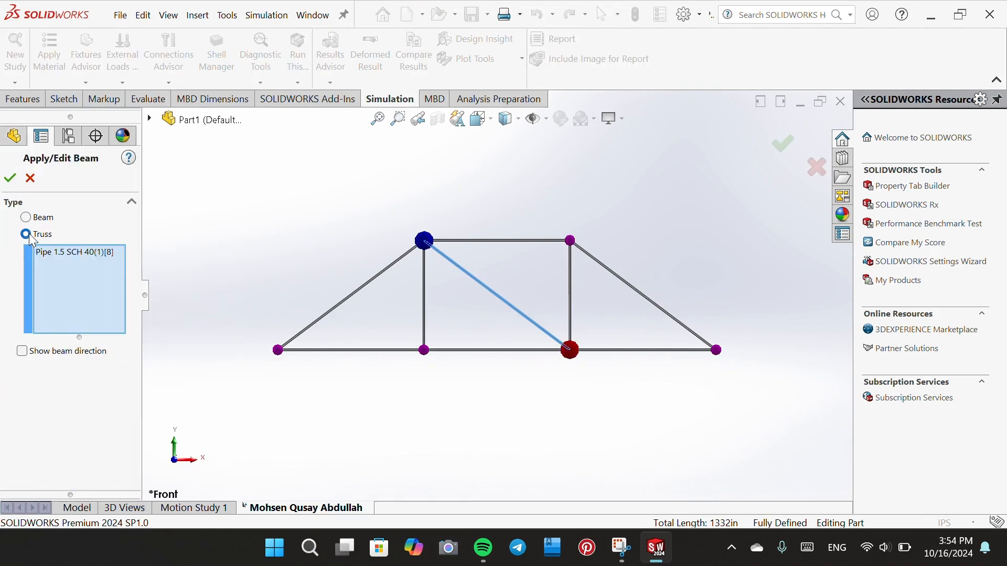
click(10, 178)
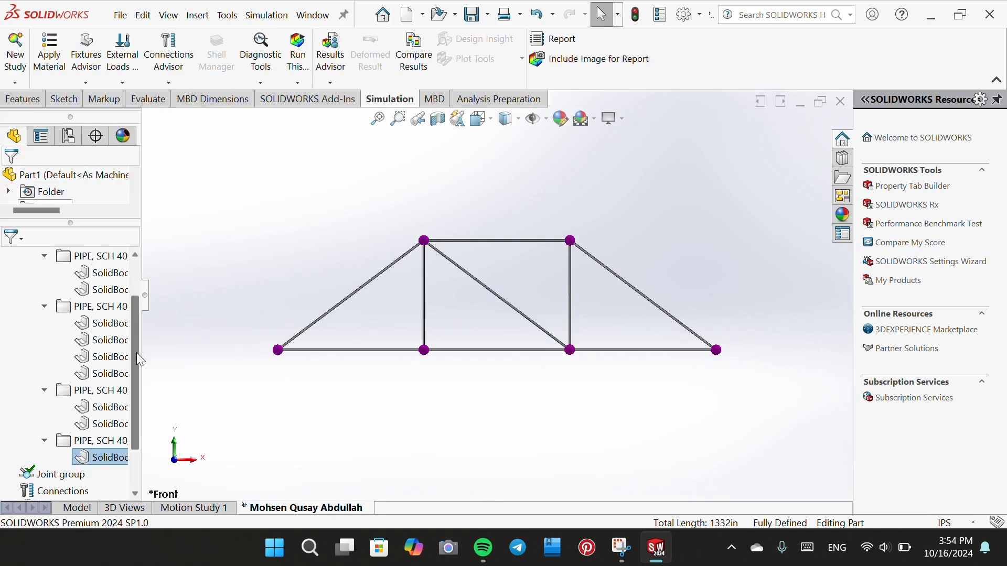
- Collapse the part in the study tree, then recalculate the joint group for all members with clearance equal to zero (touching)
scroll(141, 360, up, 1)
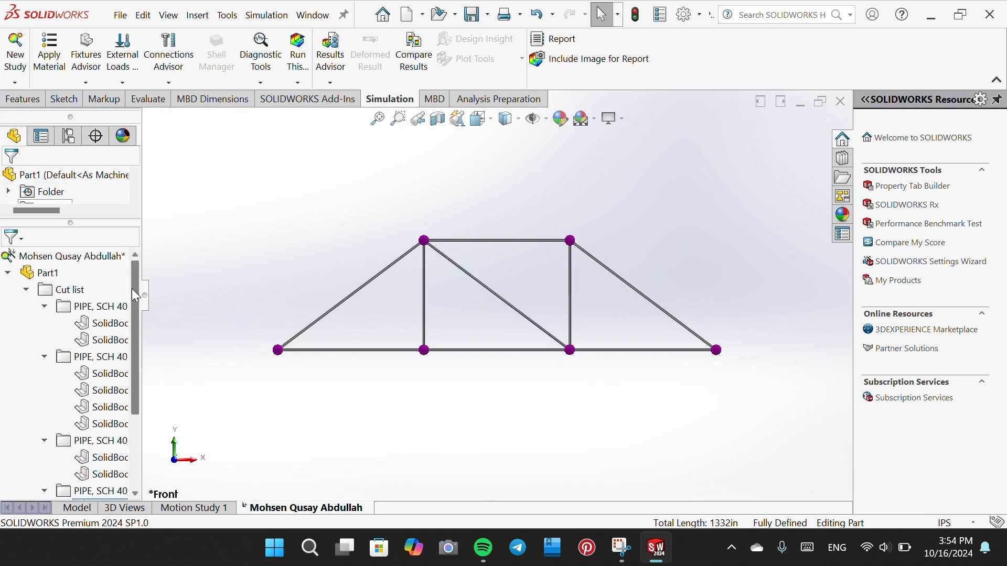
click(7, 272)
click(38, 291)
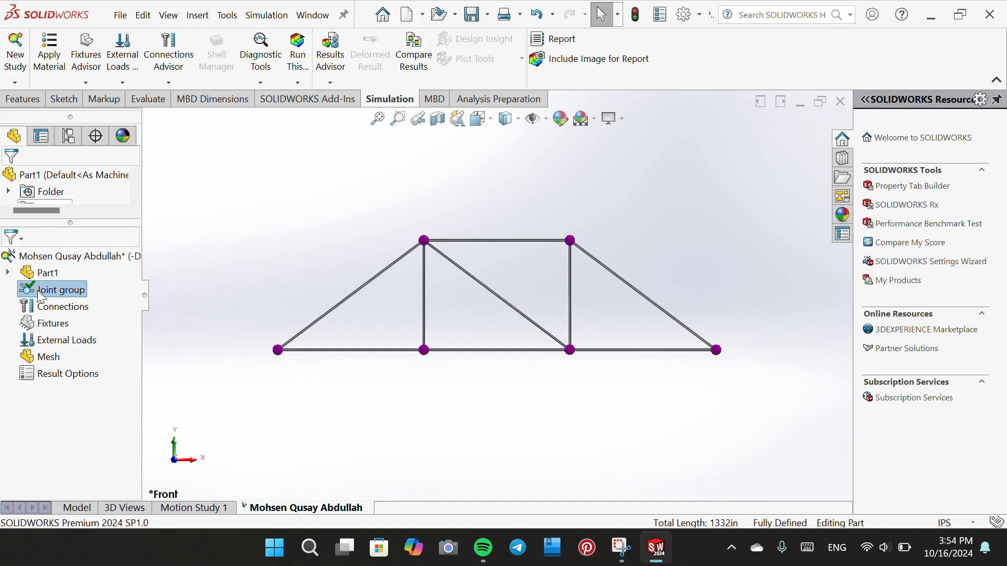
right_click(38, 290)
click(74, 328)
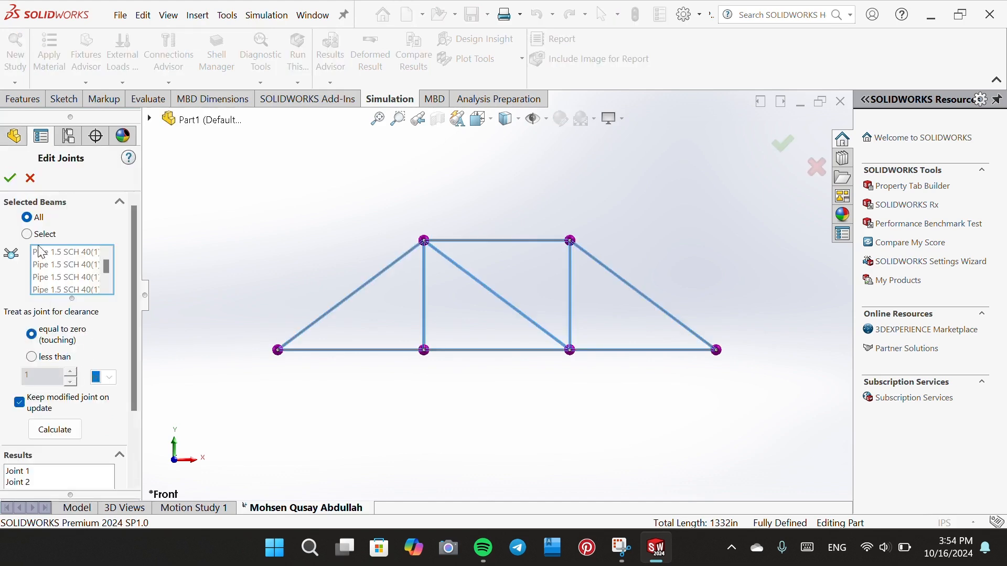
click(54, 430)
scroll(131, 398, down, 3)
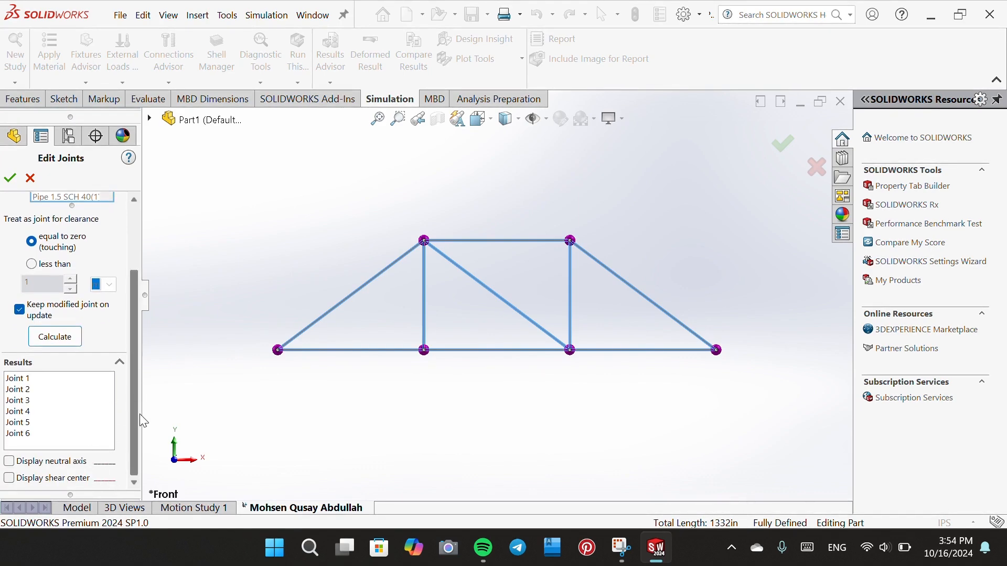
scroll(131, 393, up, 3)
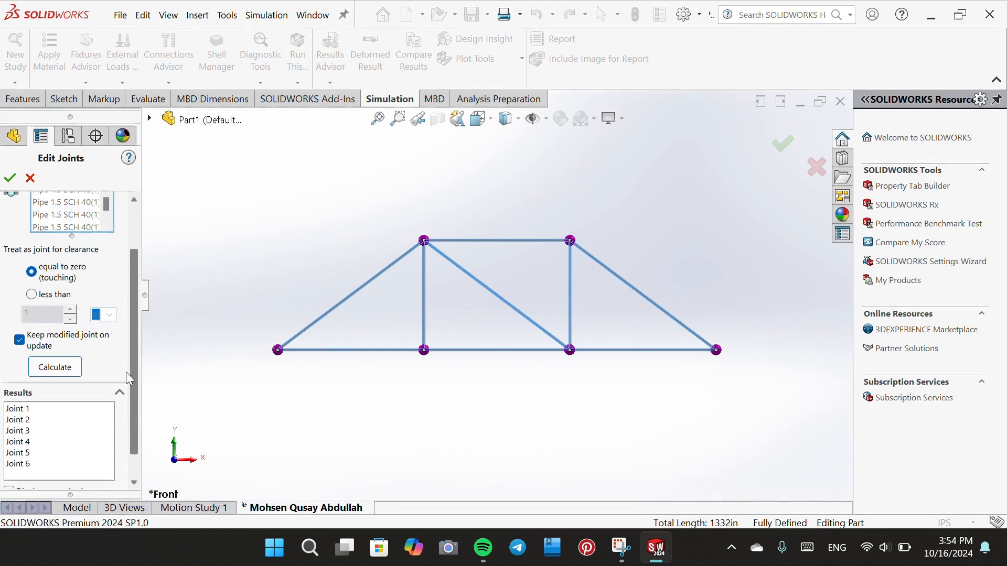
click(10, 179)
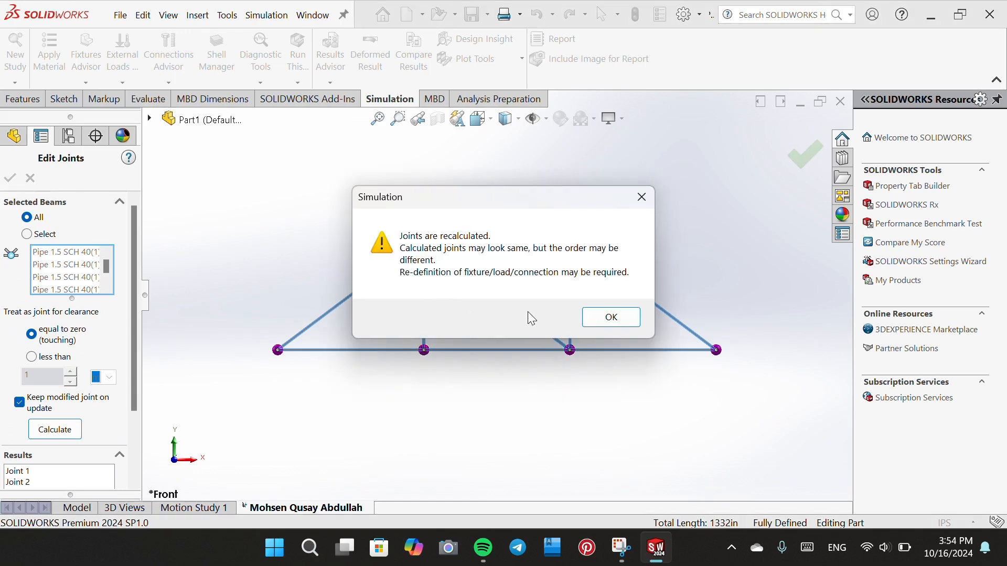
click(606, 317)
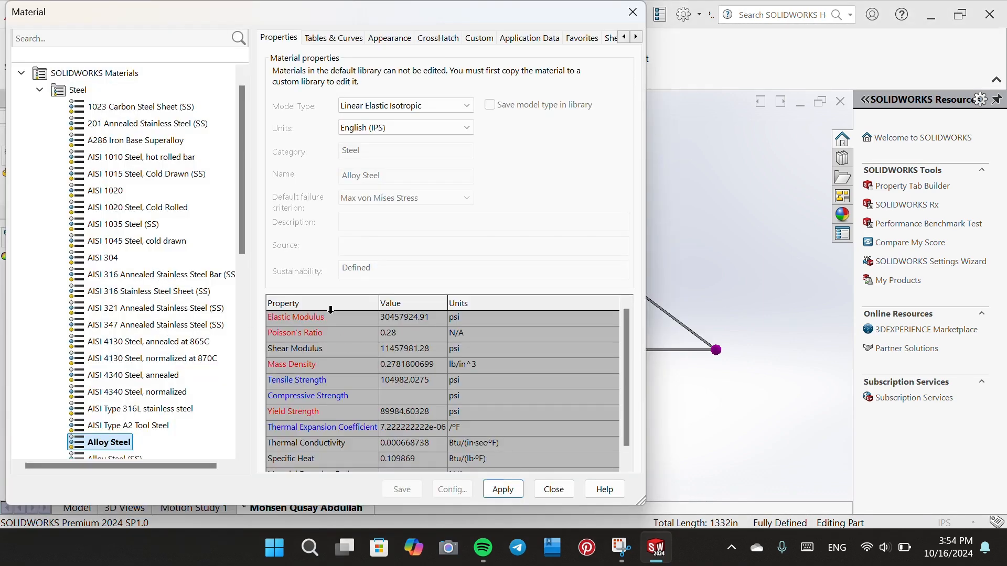
- Apply Alloy Steel to the truss members, using the Linear Elastic Isotropic model and English (IPS) units
click(424, 29)
click(432, 112)
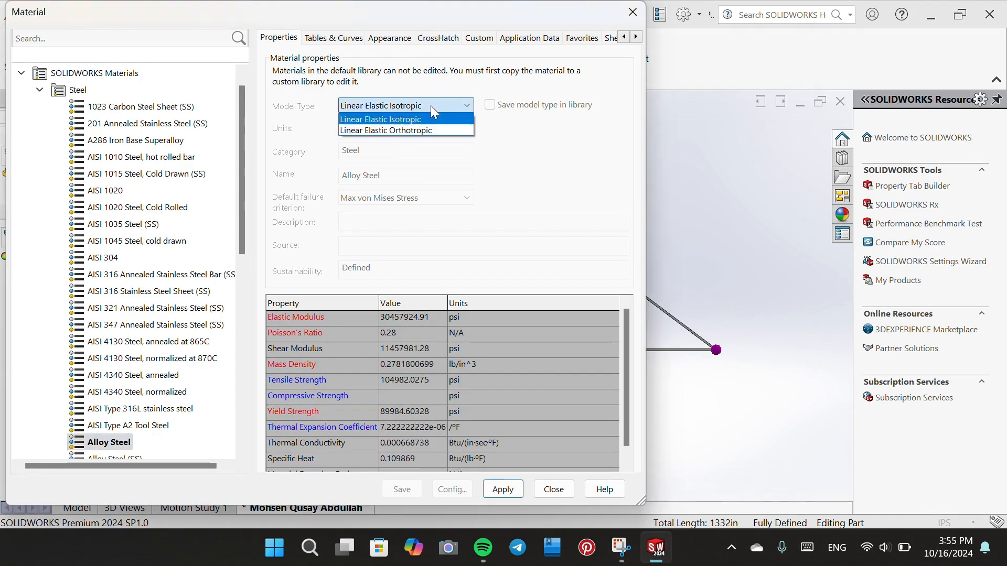
click(430, 106)
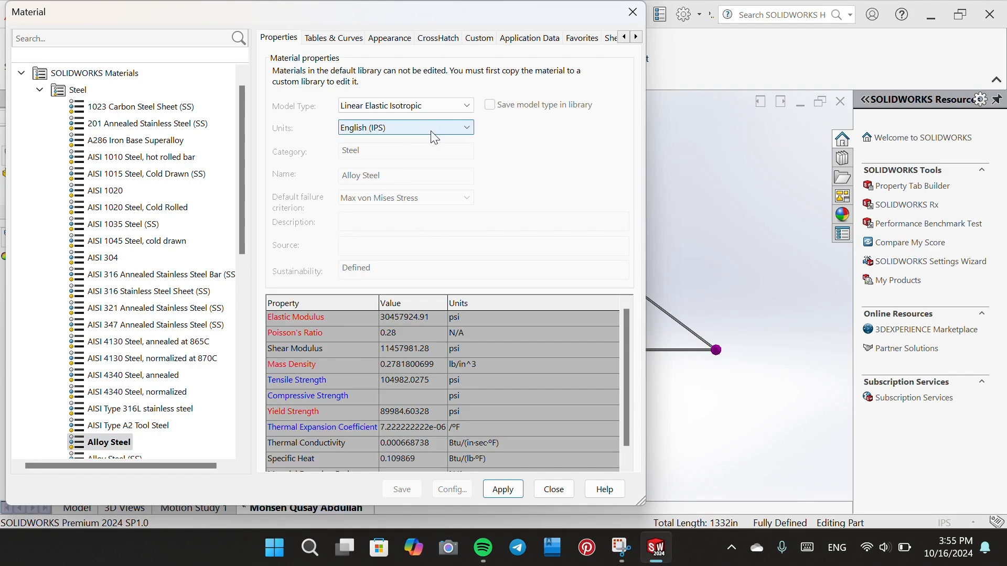
click(434, 129)
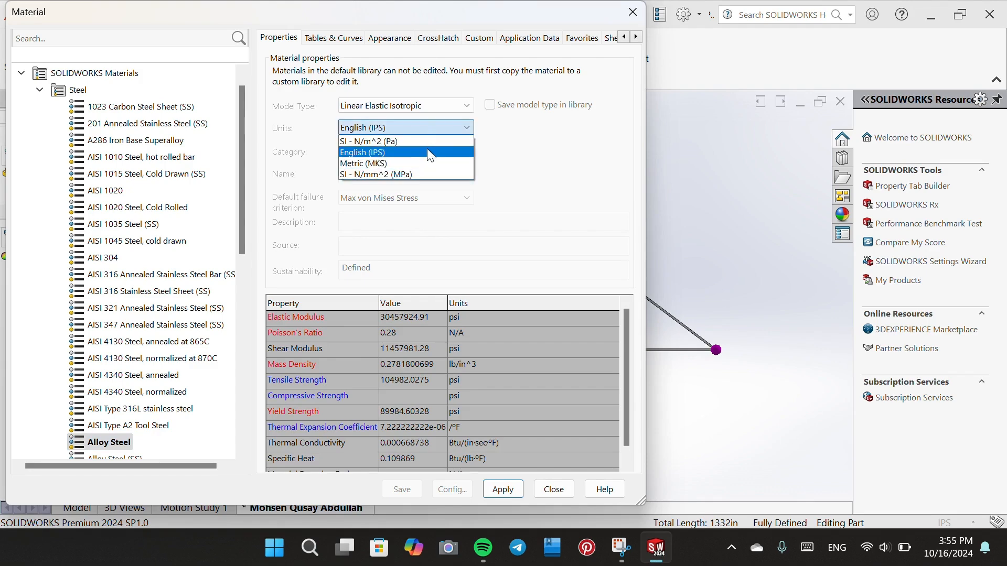
click(427, 139)
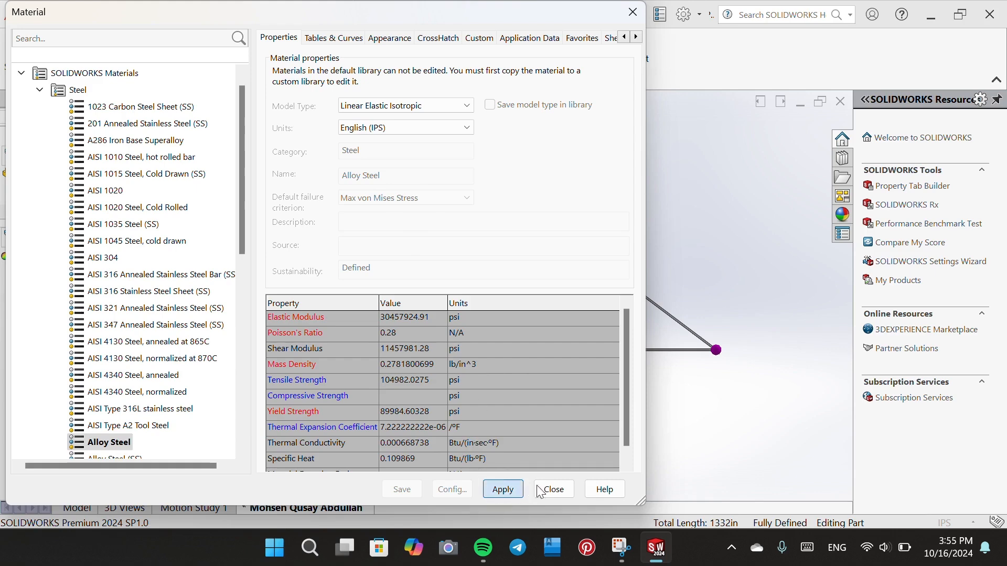
click(552, 489)
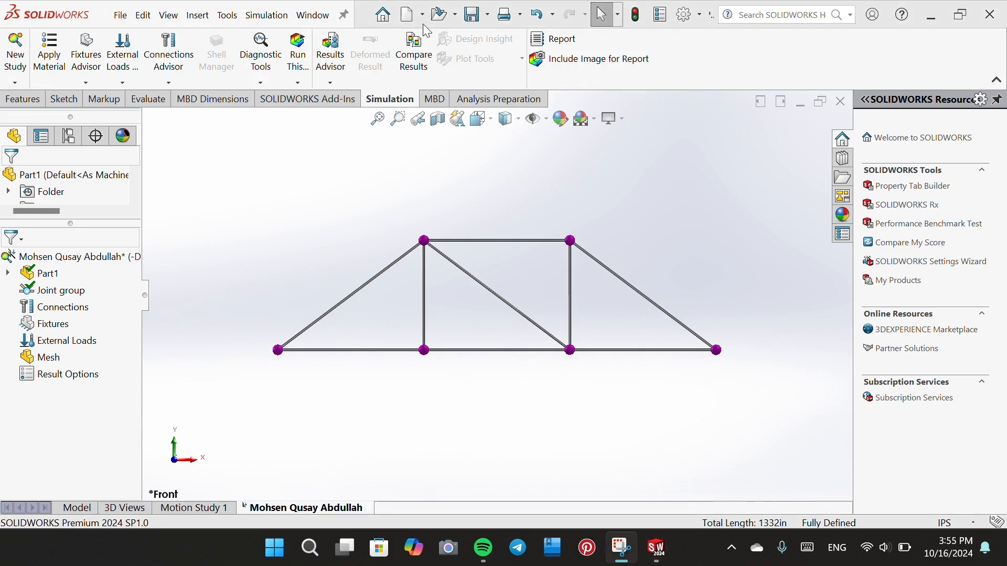
- Apply a Fixed Geometry fixture to the truss's lower-left end joint and inspect it up close
click(89, 84)
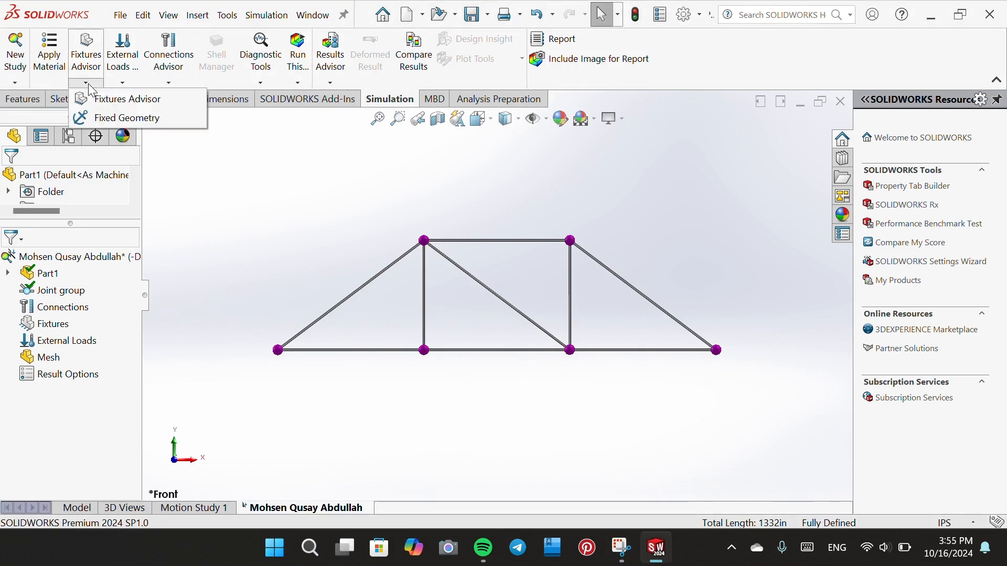
click(112, 121)
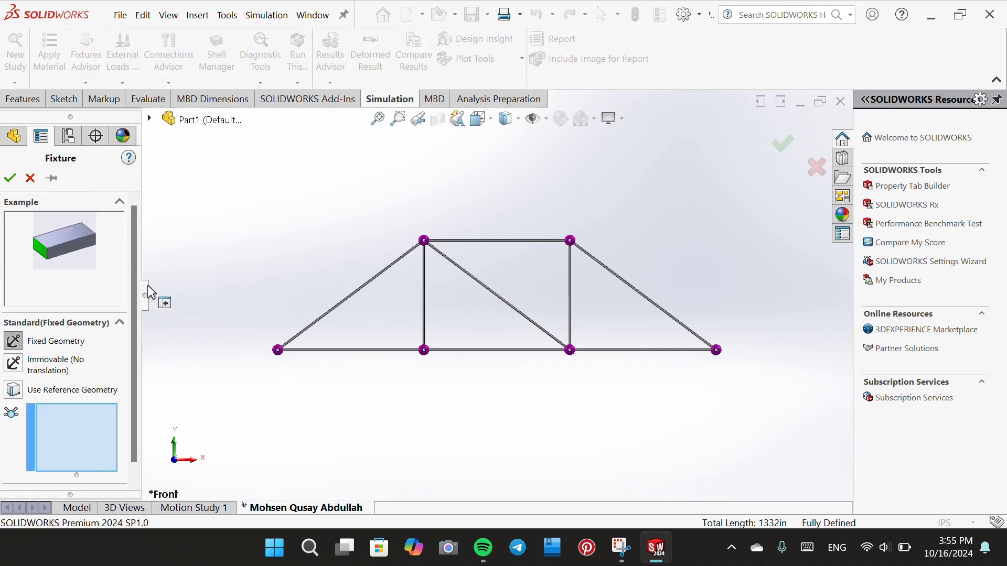
scroll(135, 297, down, 1)
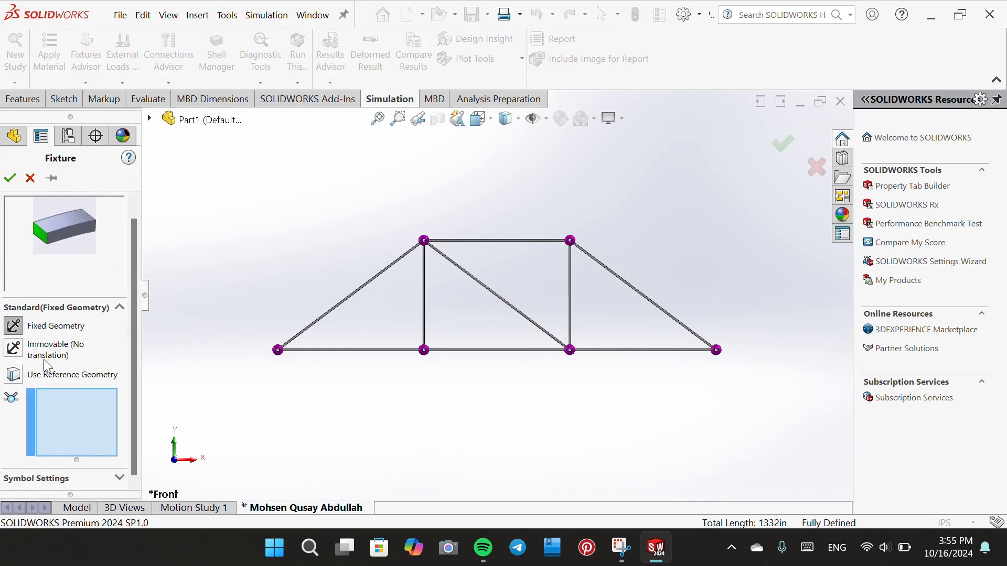
click(279, 354)
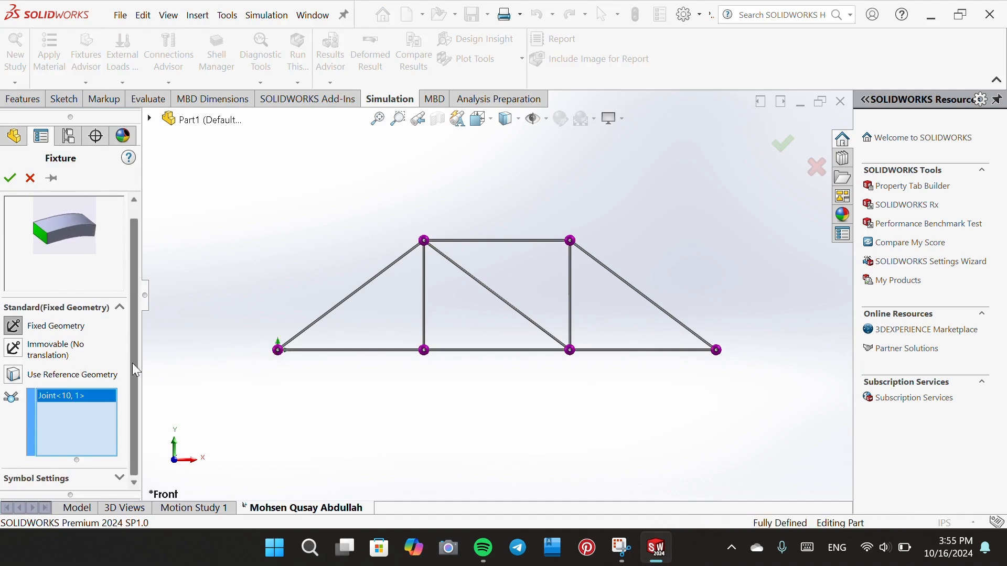
click(9, 178)
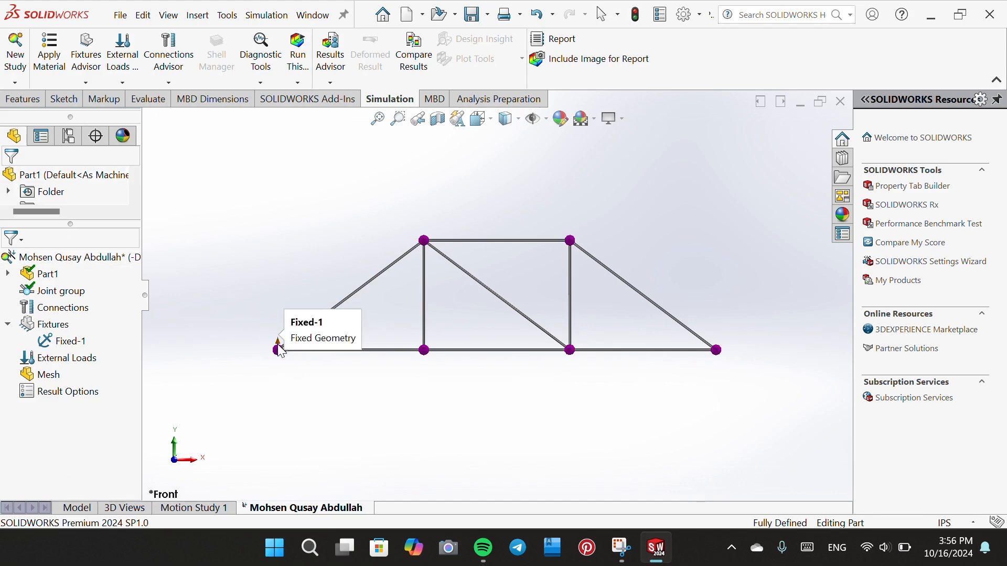
scroll(284, 355, down, 5)
scroll(362, 298, down, 6)
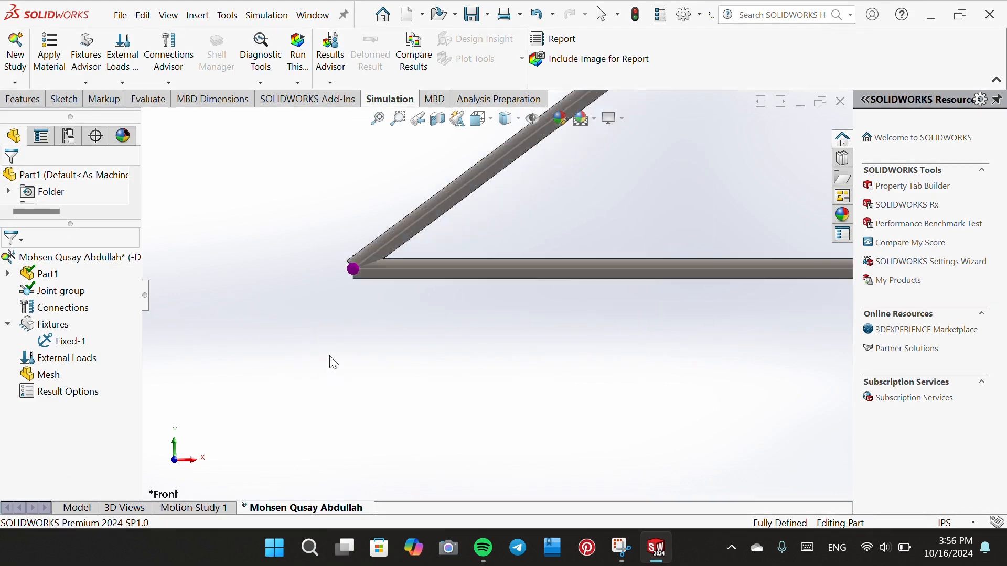
scroll(370, 297, up, 4)
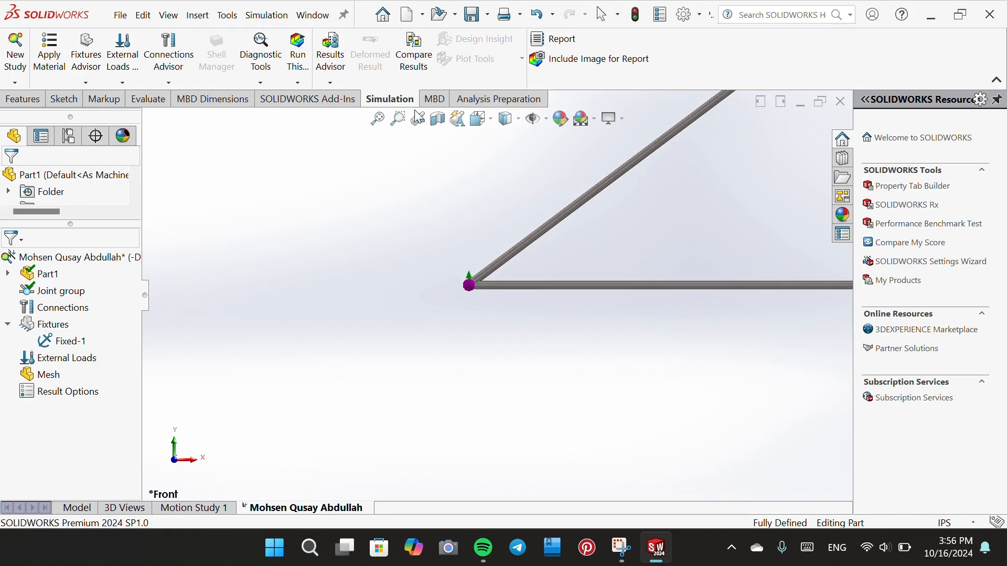
- Start a Use Reference Geometry fixture on the truss's lower-right end joint with the Front Plane as reference
click(378, 119)
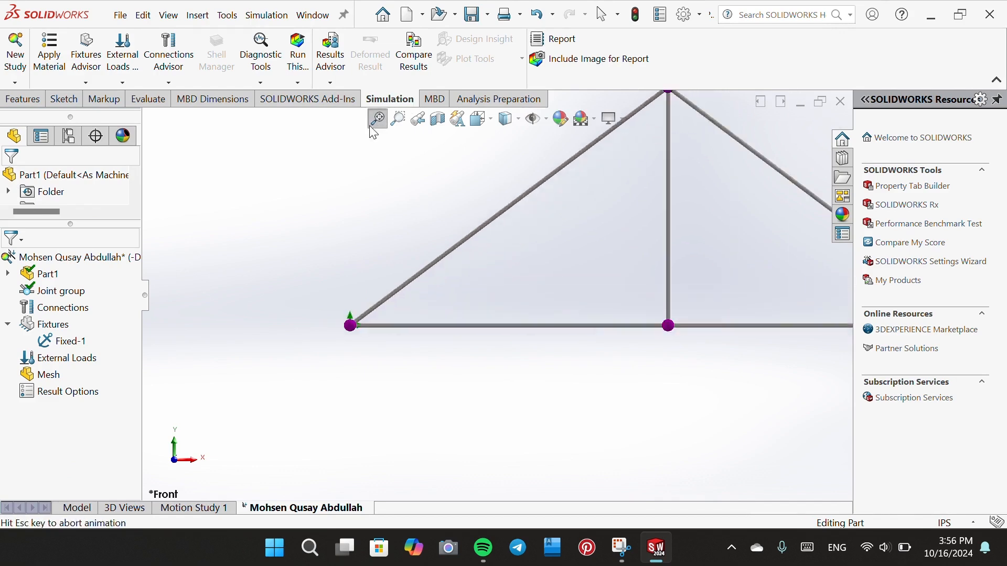
click(86, 82)
click(104, 119)
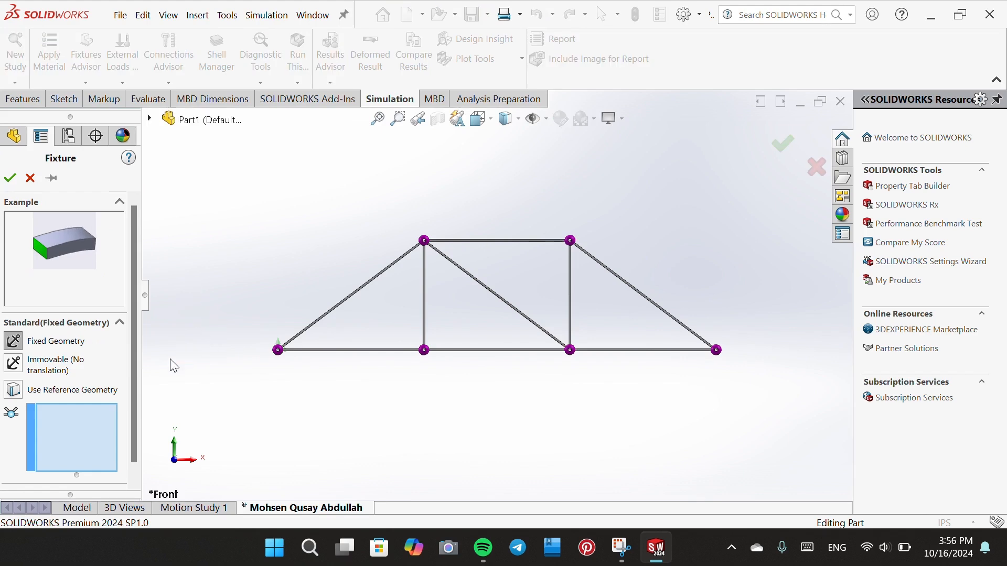
click(15, 390)
drag(133, 332, 131, 395)
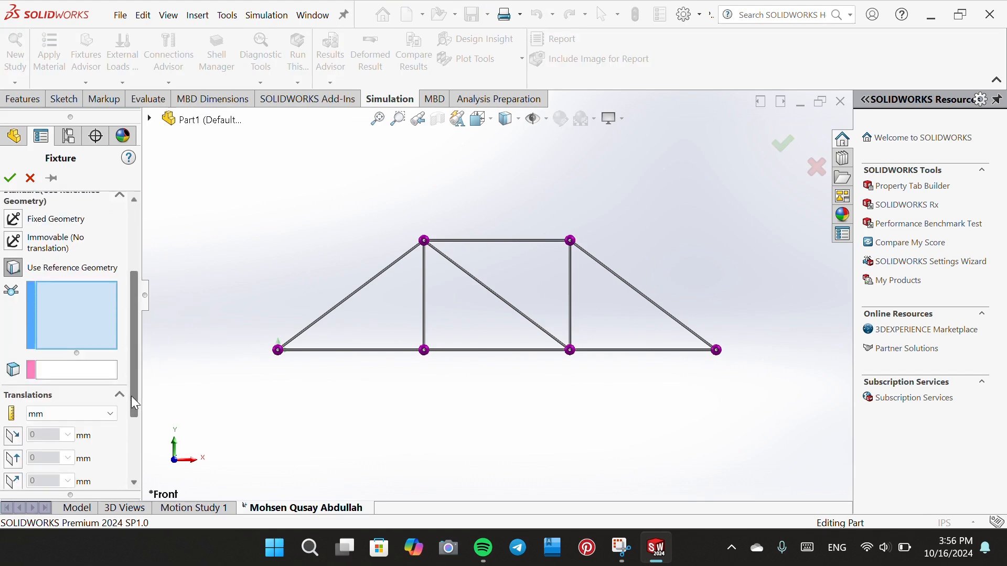
click(718, 351)
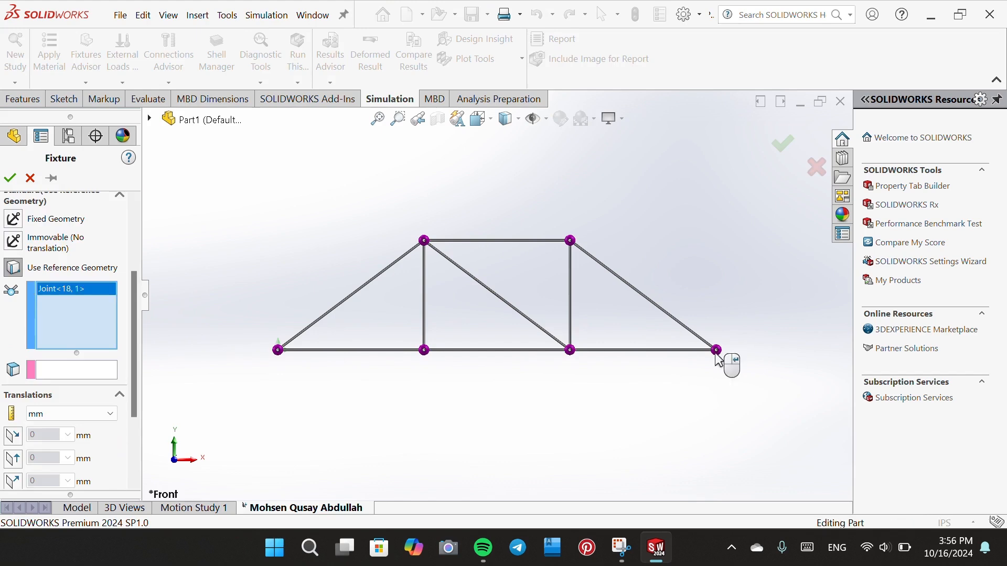
click(78, 371)
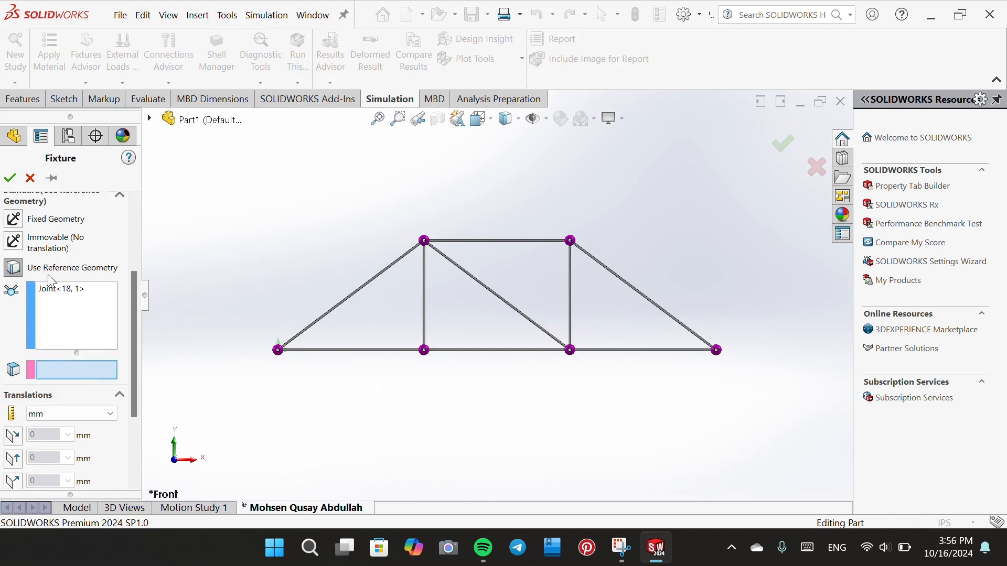
click(150, 119)
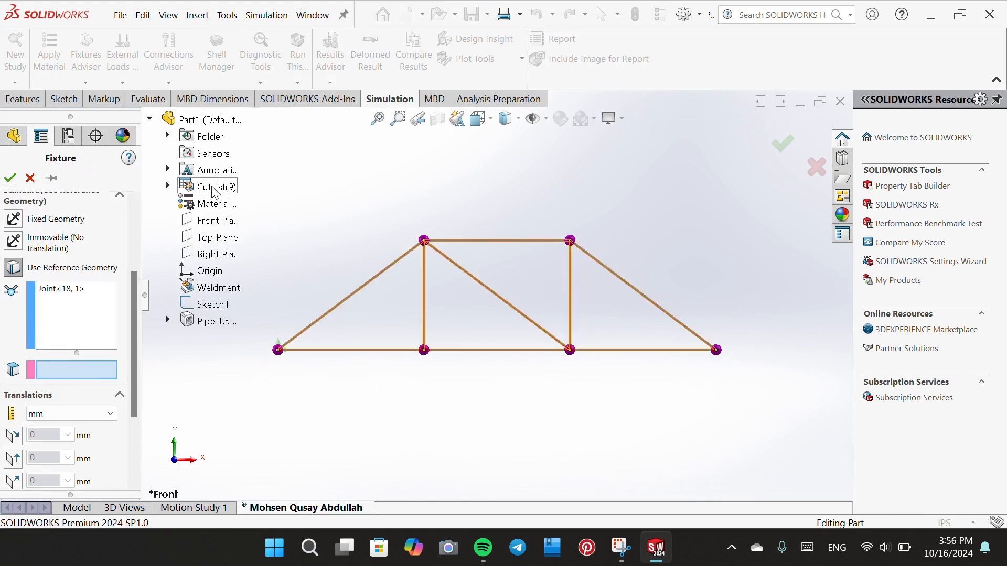
click(212, 220)
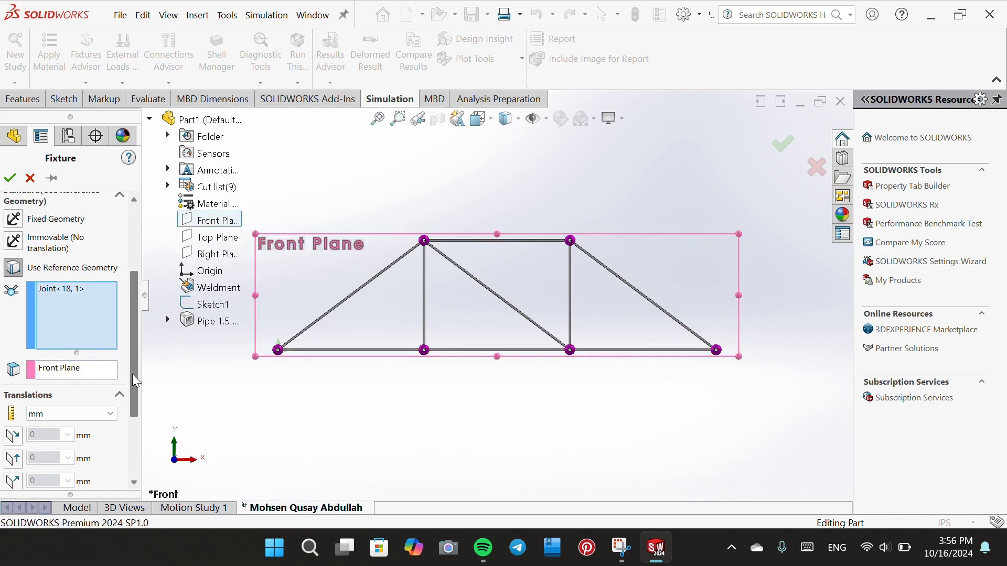
- Restrain the lower-right joint's vertical in-plane and normal-to-plane translations to 0 in, and accept the fixture
drag(132, 374, 132, 416)
click(79, 328)
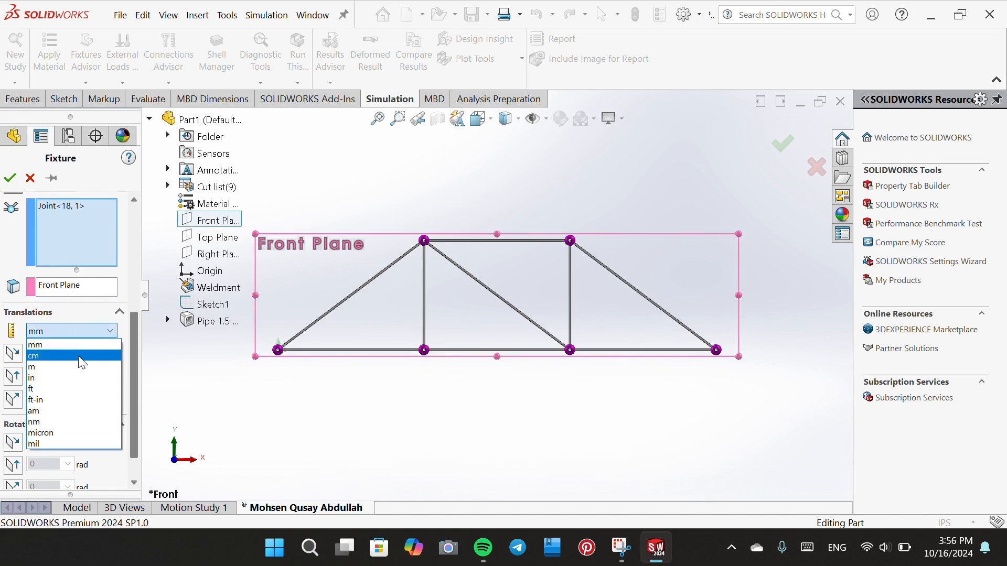
click(73, 378)
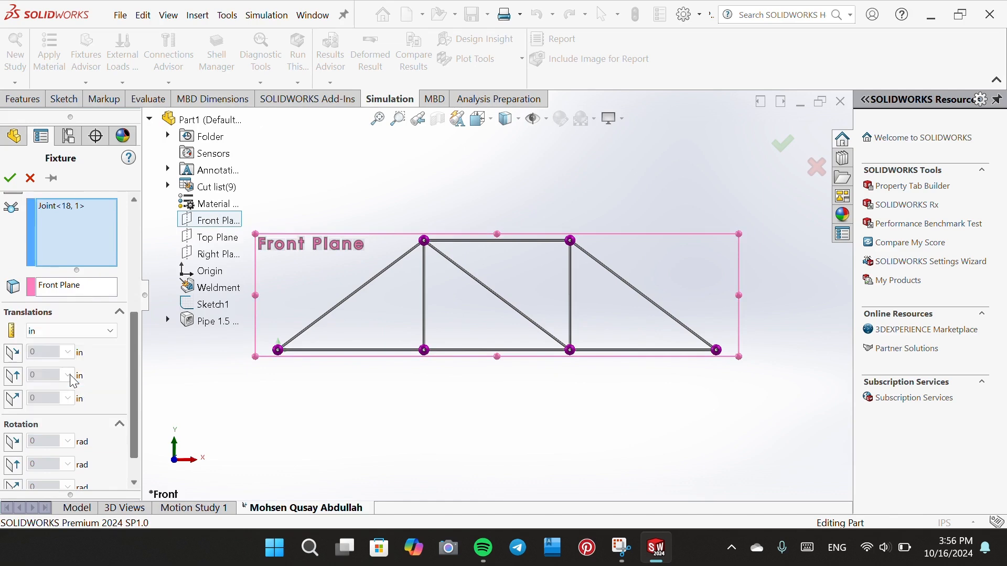
click(13, 376)
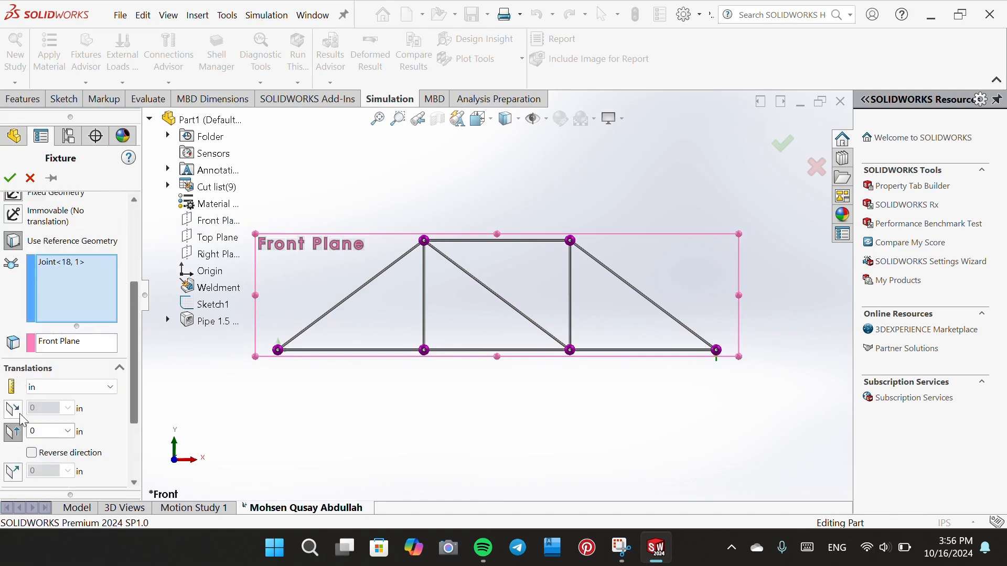
scroll(125, 414, down, 3)
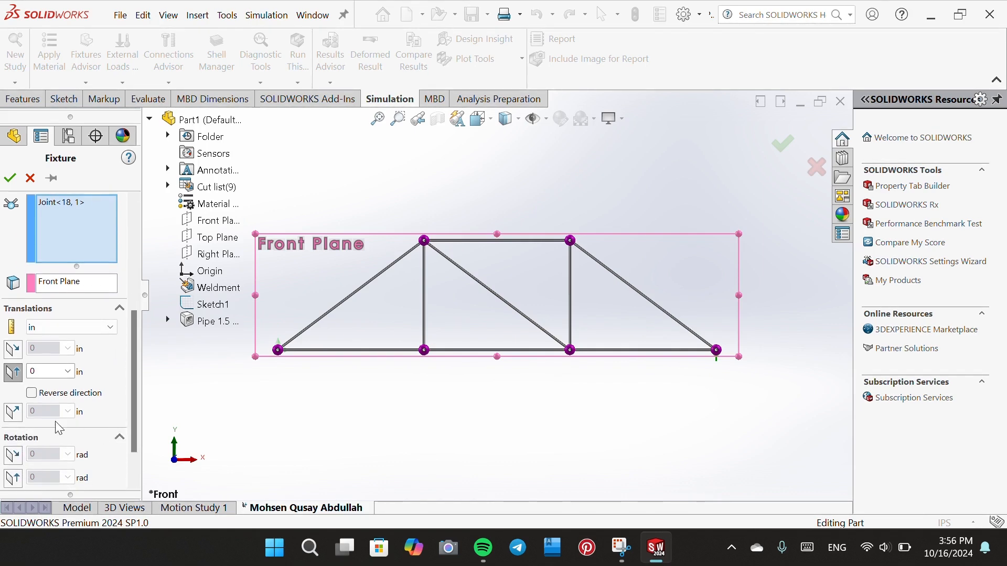
click(14, 413)
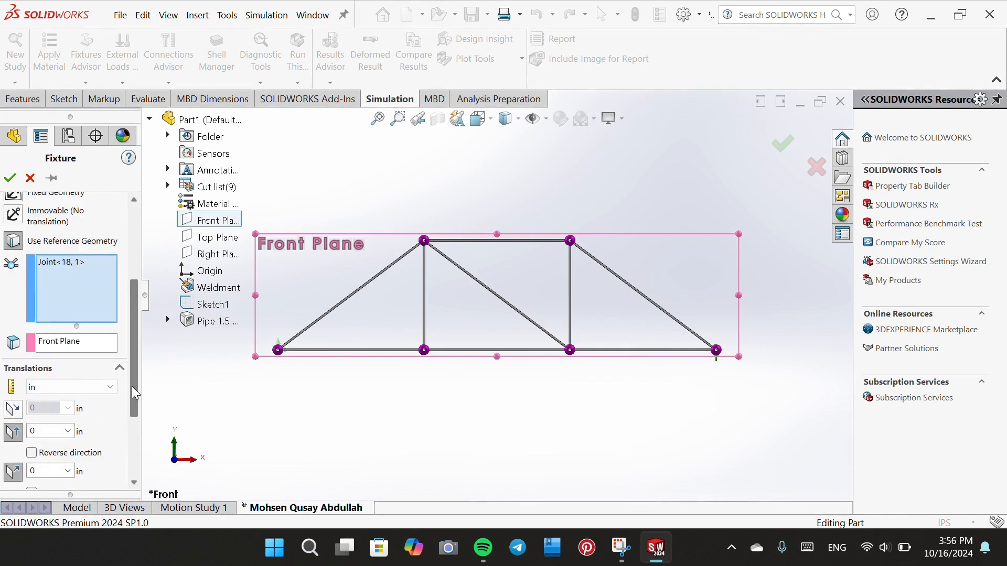
drag(133, 386, 134, 403)
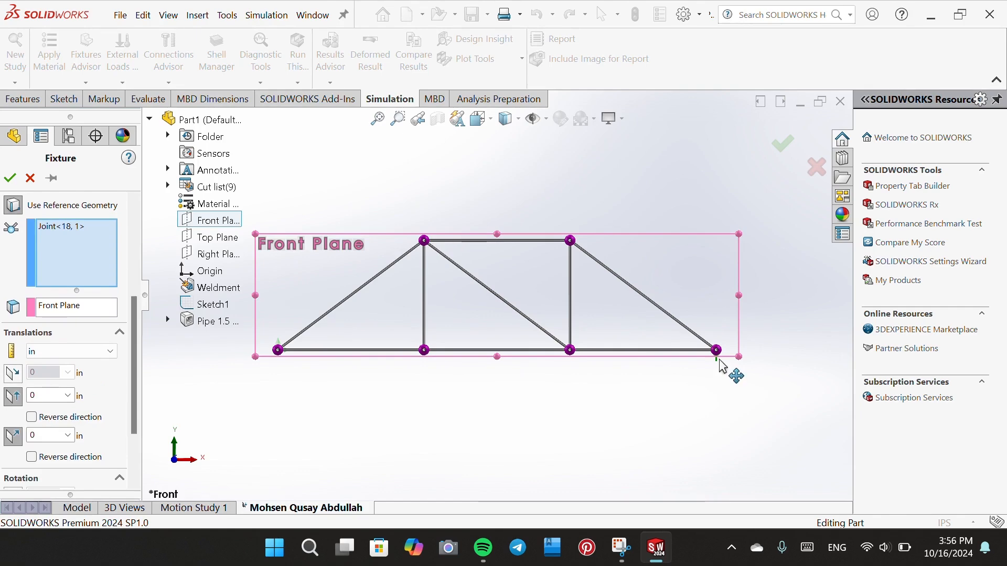
scroll(731, 366, down, 3)
scroll(666, 338, down, 3)
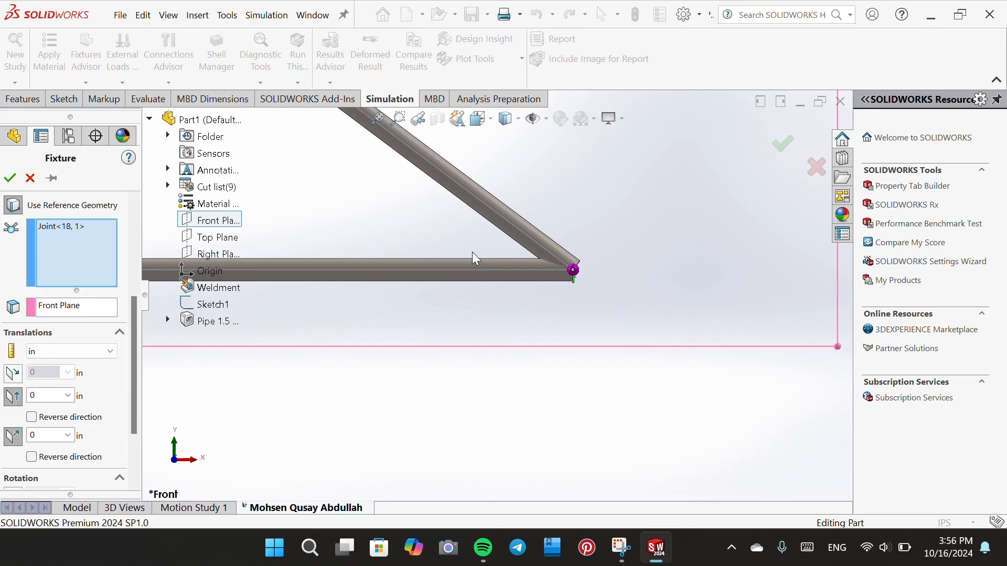
click(419, 33)
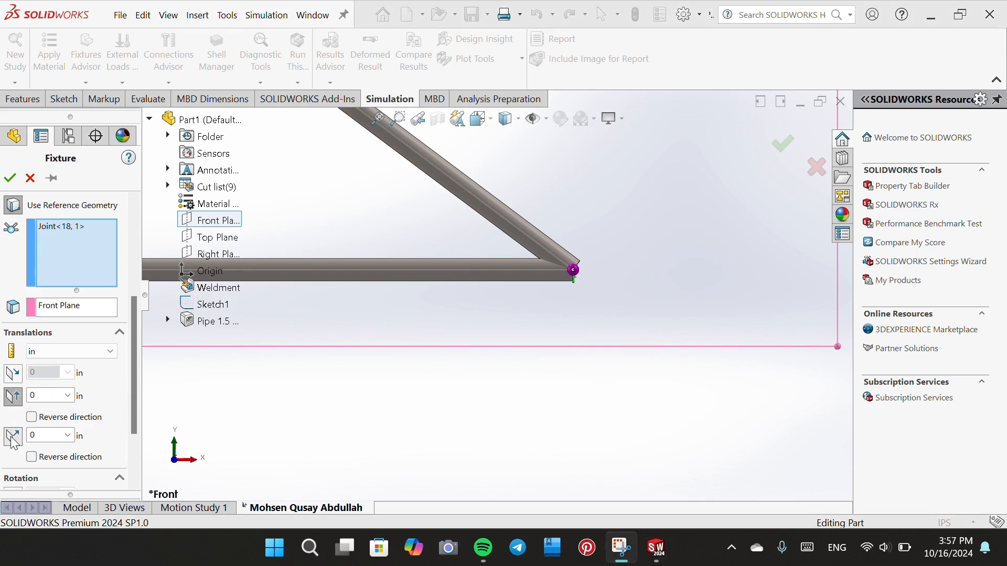
click(10, 181)
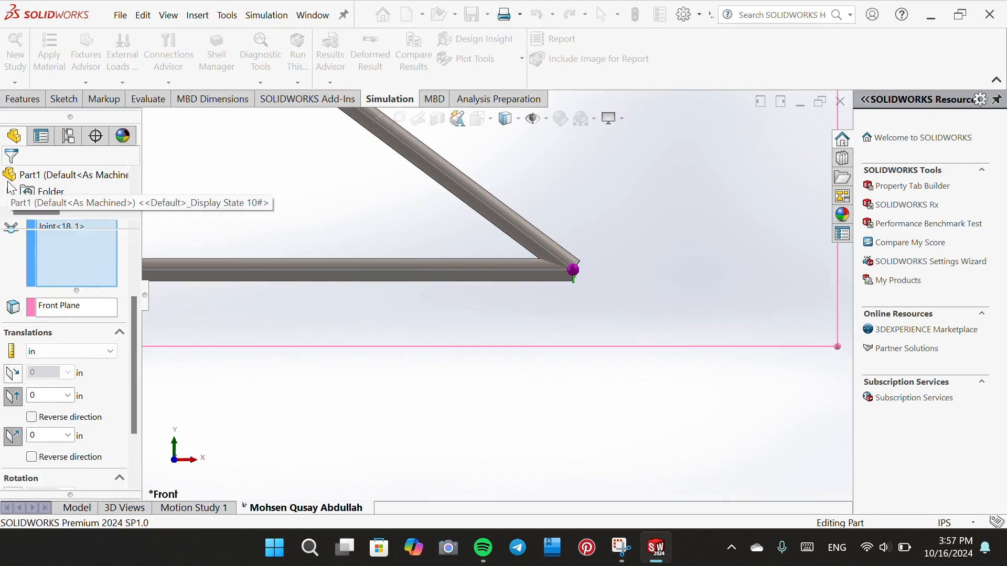
- Start another Use Reference Geometry fixture on the upper-left joint, referenced to the Front Plane
click(378, 118)
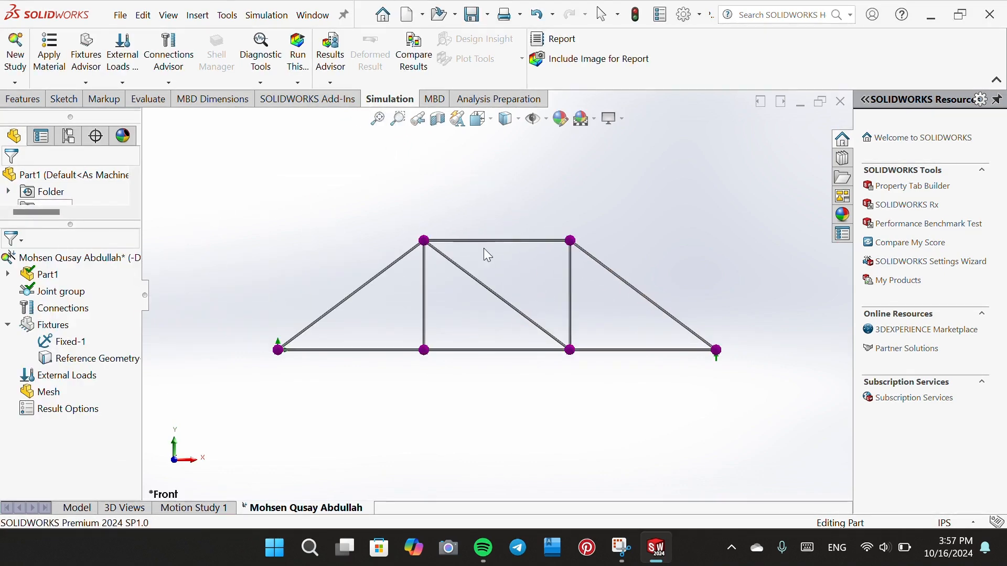
click(96, 83)
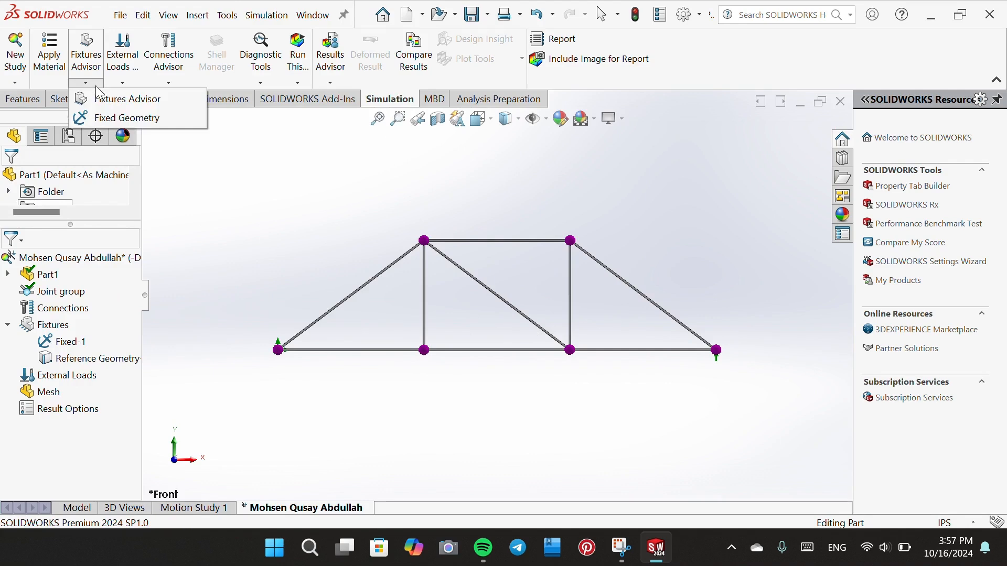
click(106, 115)
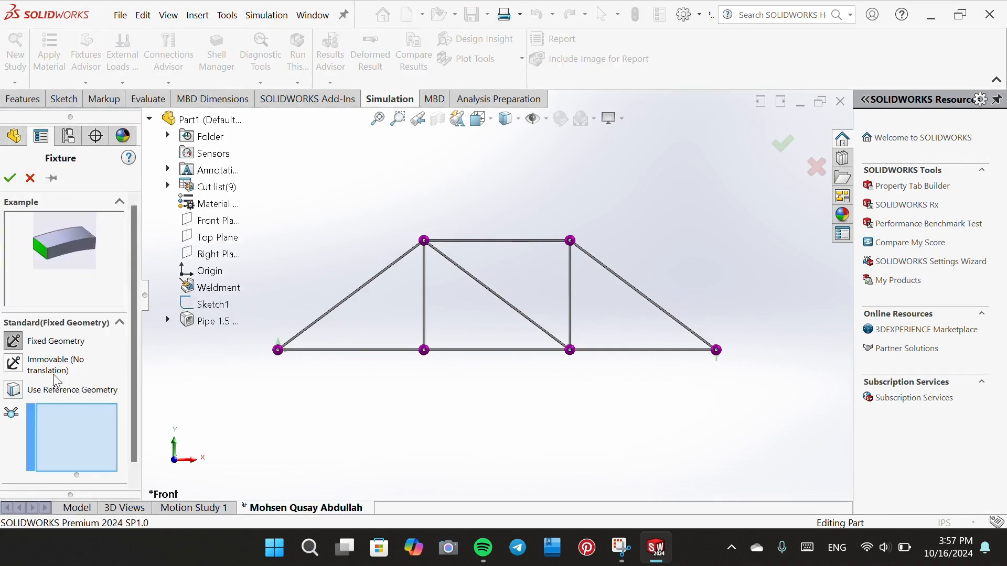
click(13, 390)
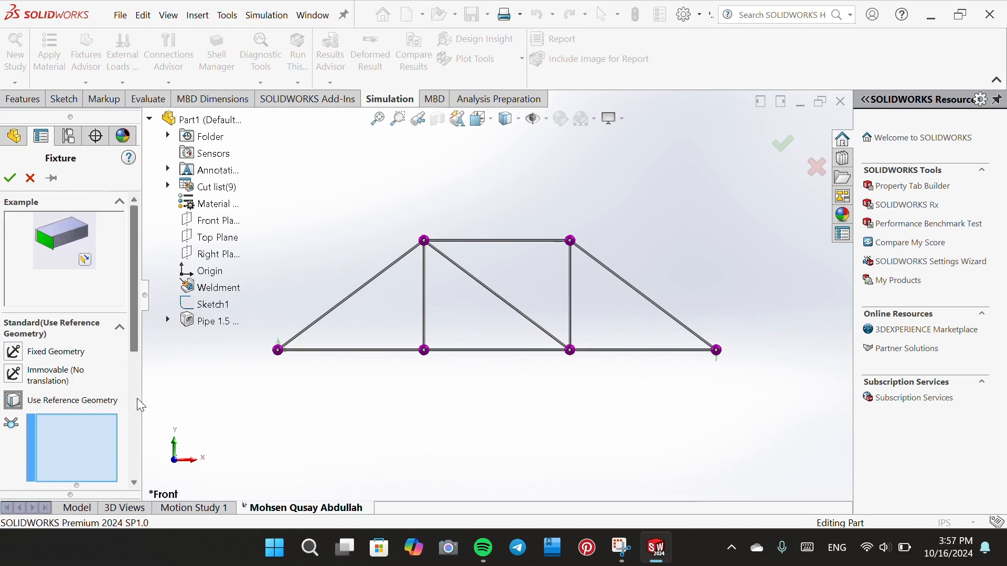
click(426, 242)
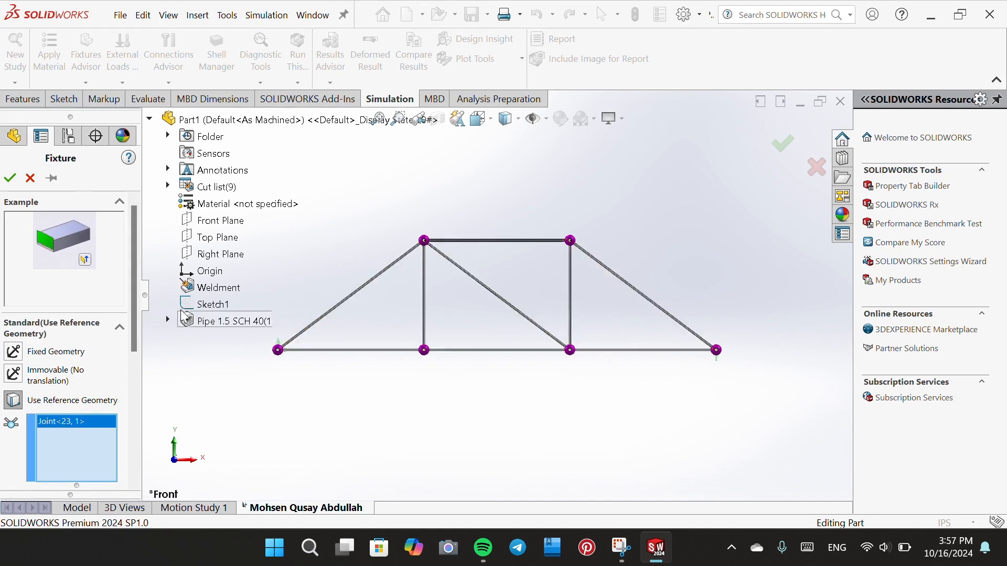
scroll(94, 370, down, 3)
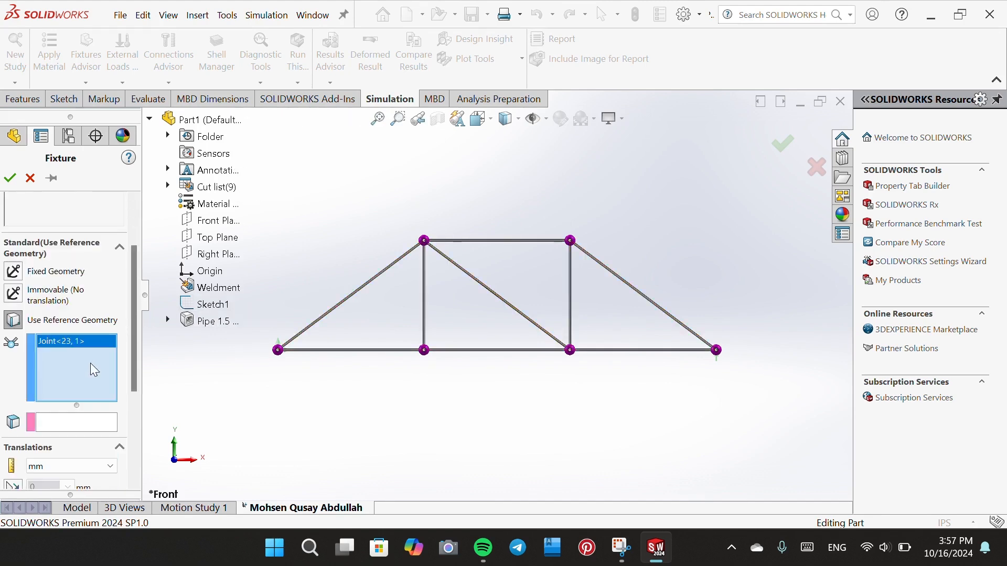
click(61, 424)
scroll(62, 423, down, 6)
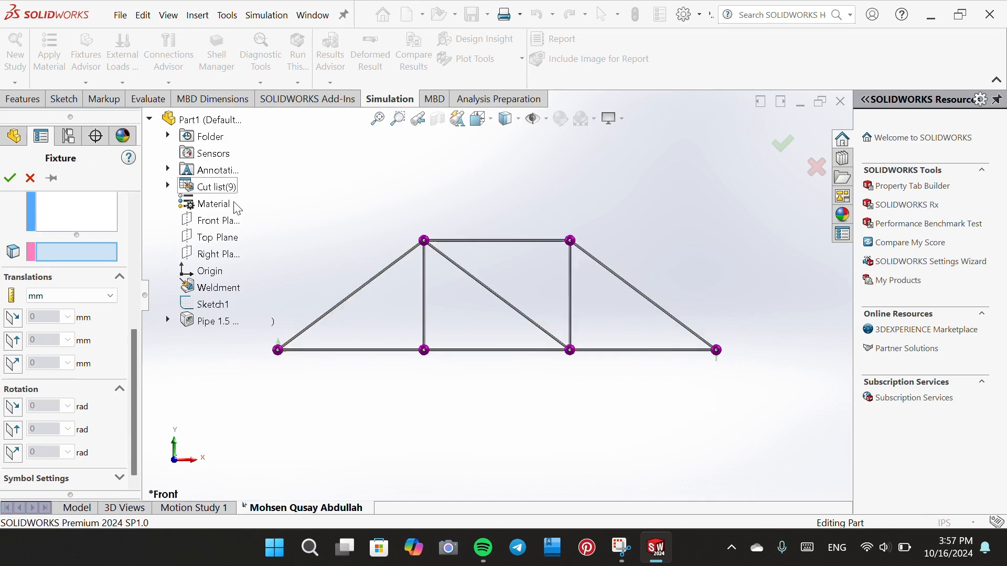
click(211, 220)
scroll(109, 257, up, 3)
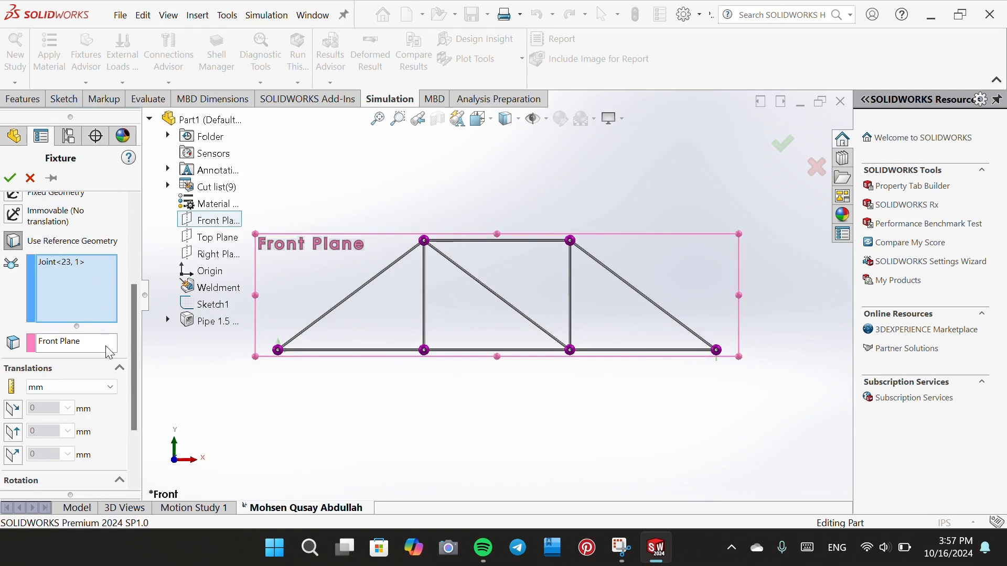
- Set the translation units to inches, restrain the upper-left joint normal to the plane at 0 in, and accept the fixture
click(68, 387)
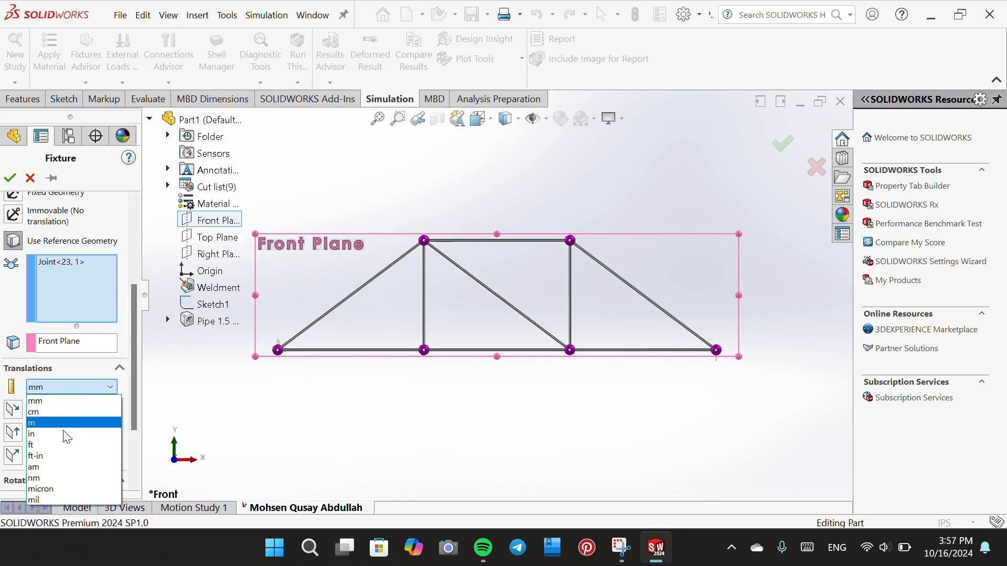
click(67, 435)
drag(131, 388, 132, 409)
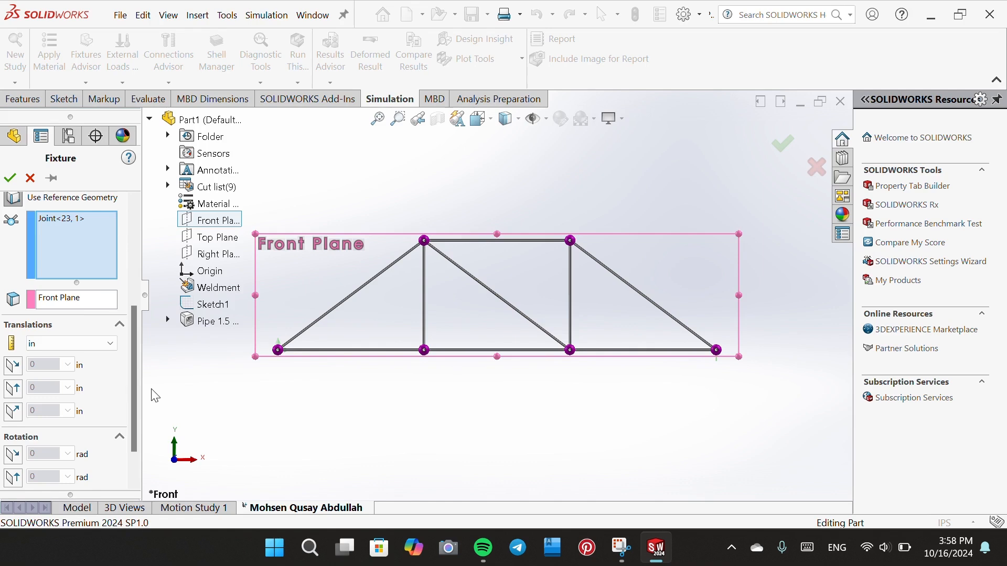
click(21, 412)
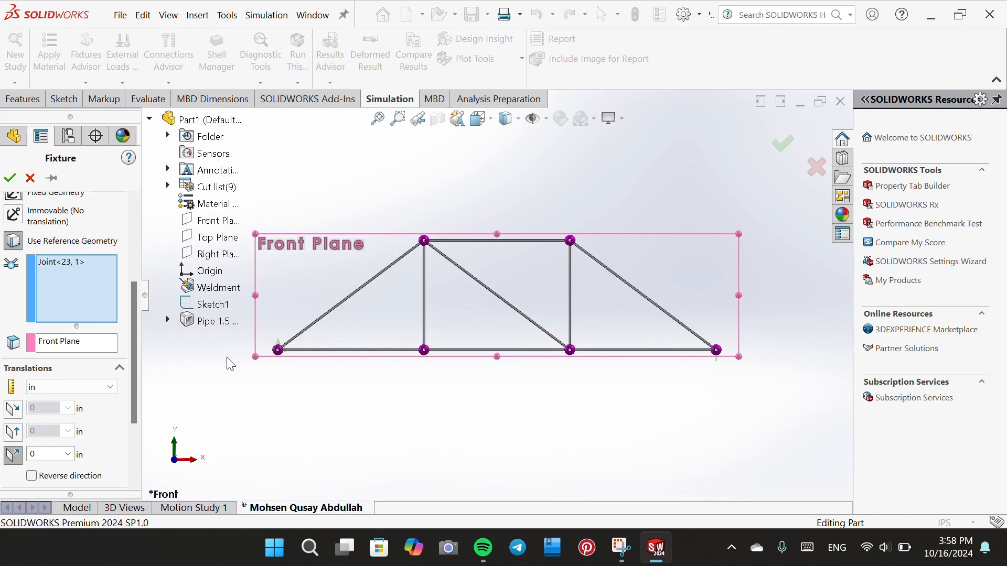
click(10, 178)
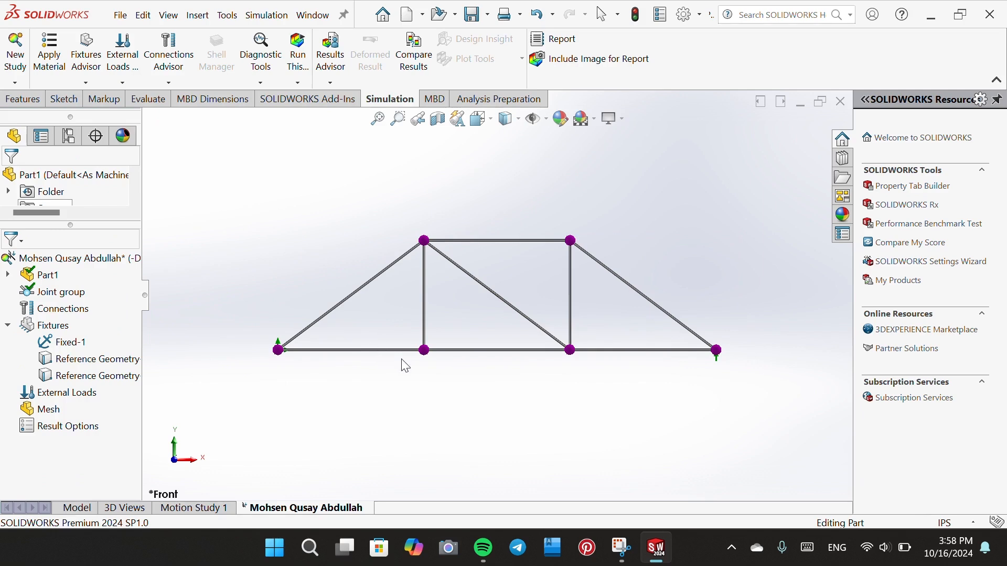
- Start a Force load on the truss's upper-right joint with the Front Plane as direction reference
click(126, 81)
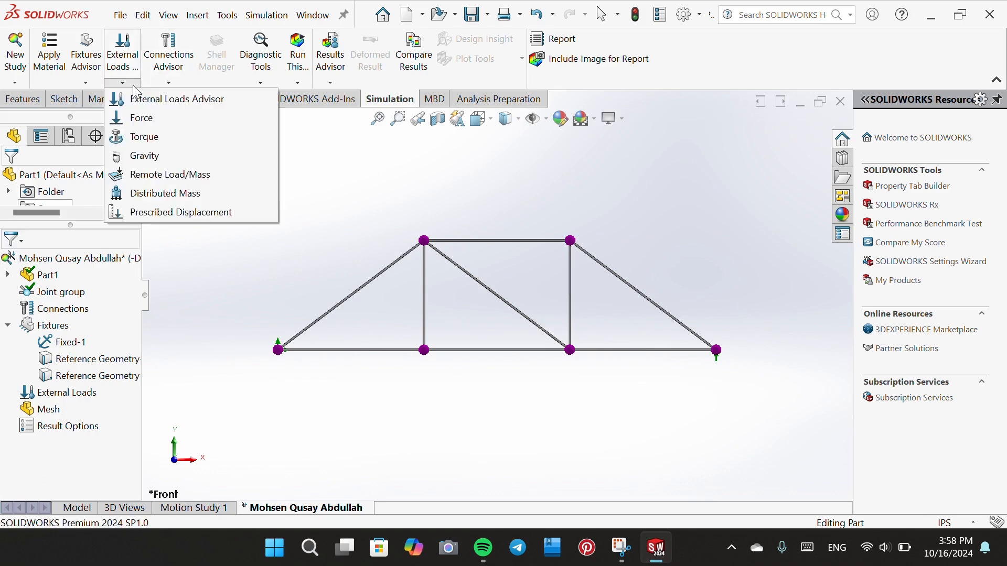
click(142, 116)
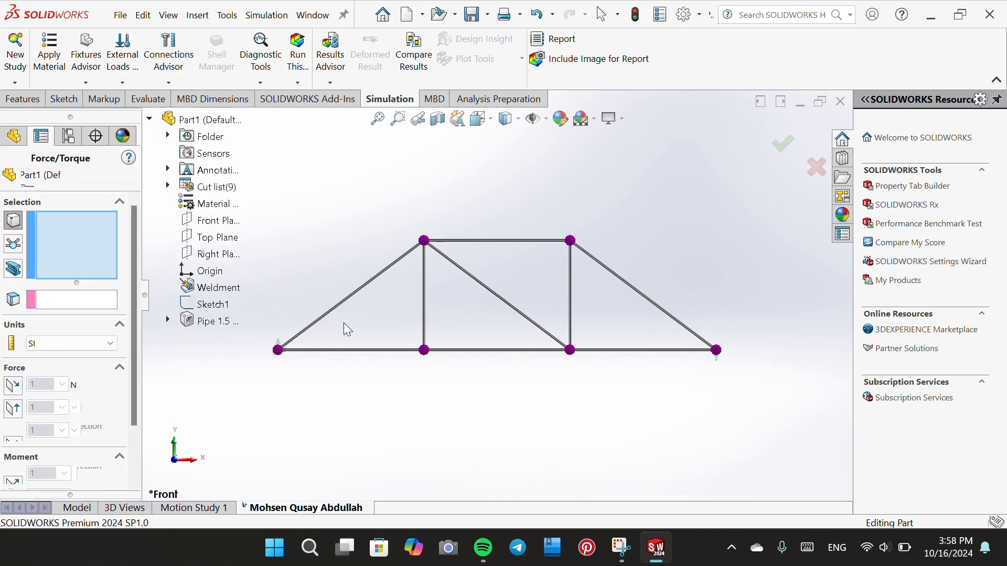
click(13, 245)
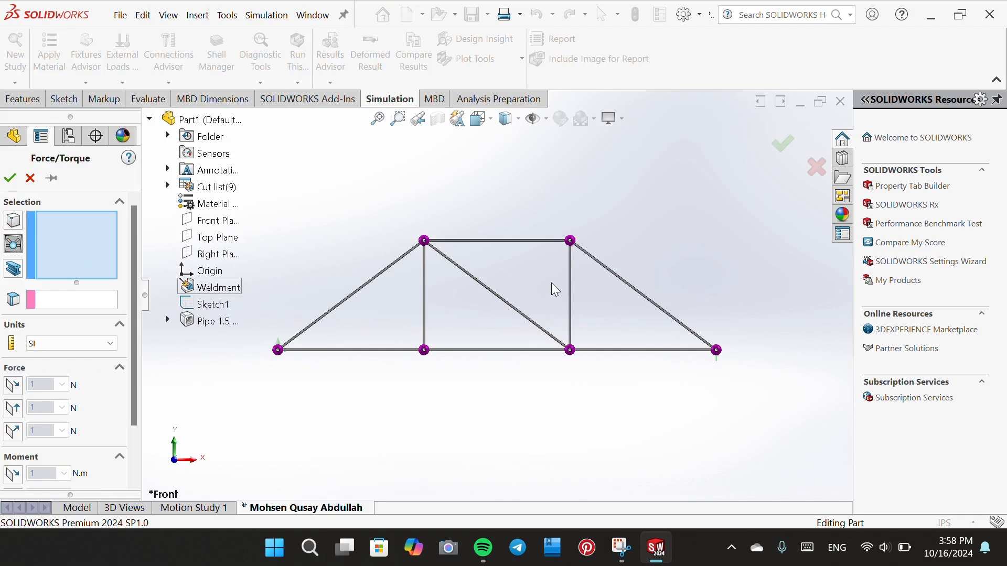
click(575, 246)
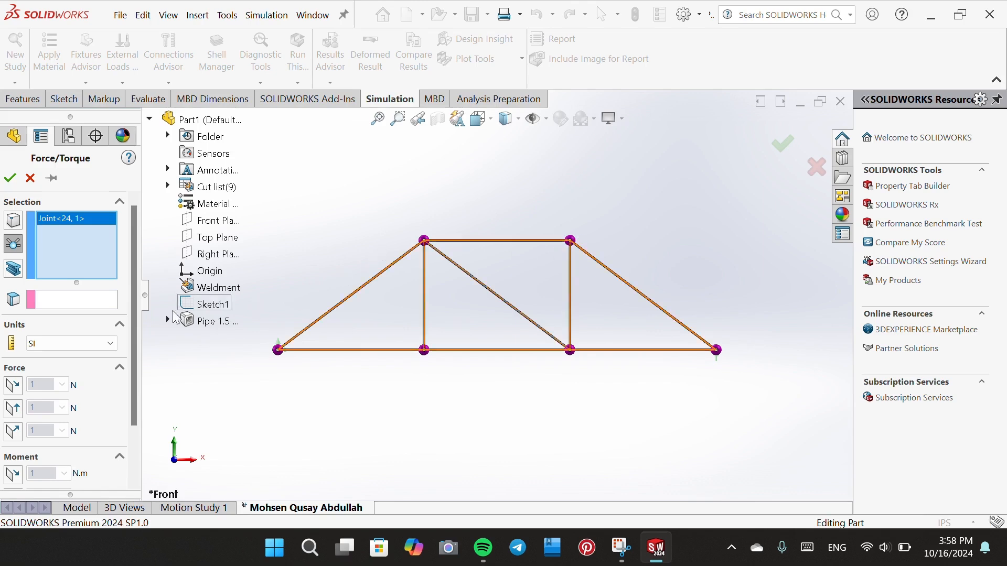
click(77, 300)
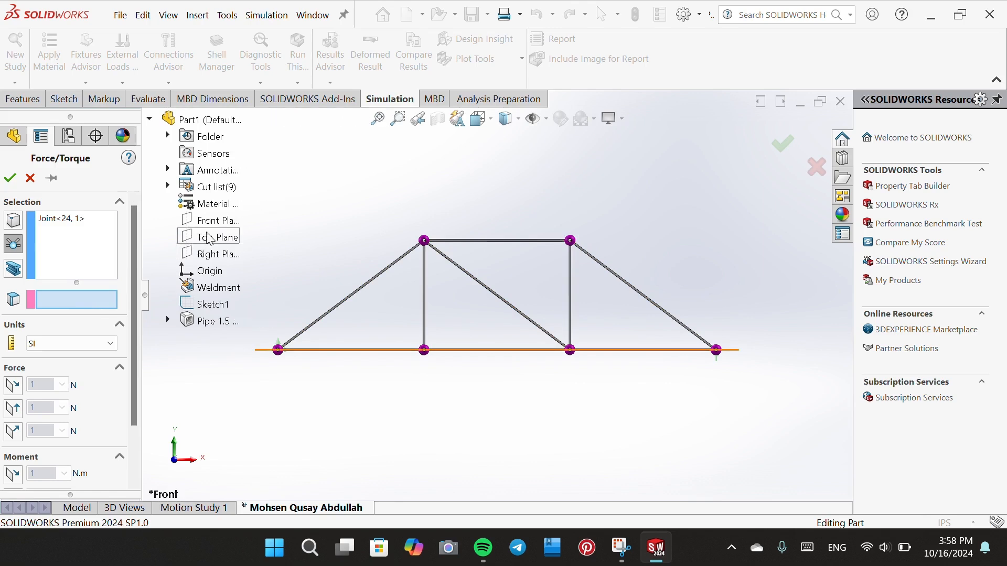
click(208, 220)
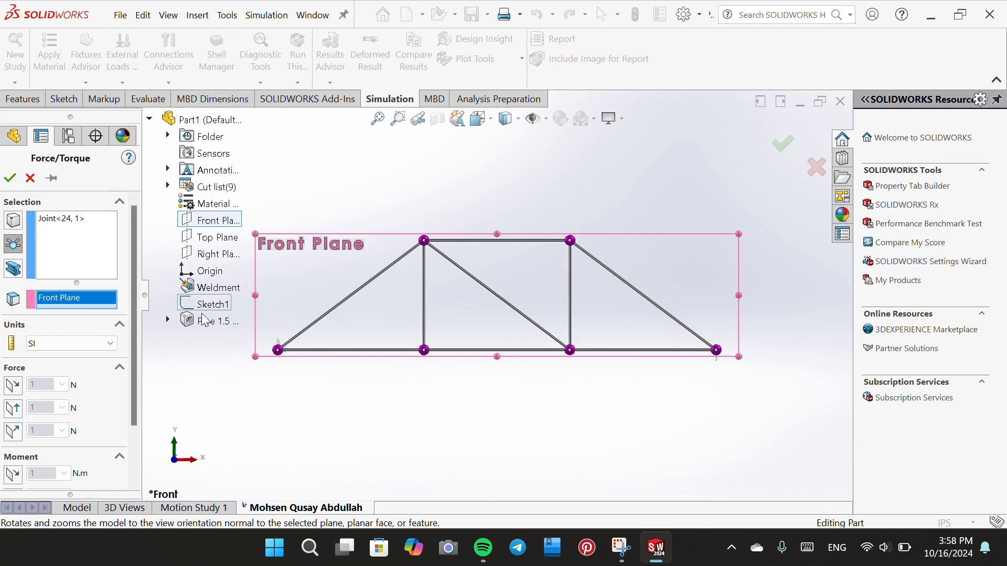
- Set the load units to English (IPS), apply 400 lbf horizontally in the plane at the upper-right joint, and accept the force
click(93, 345)
click(52, 368)
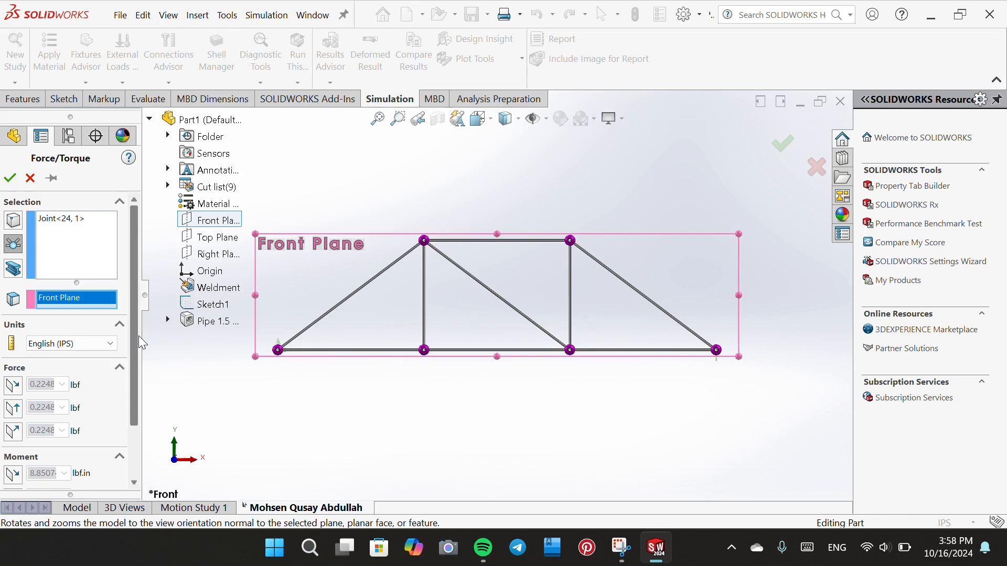
click(21, 388)
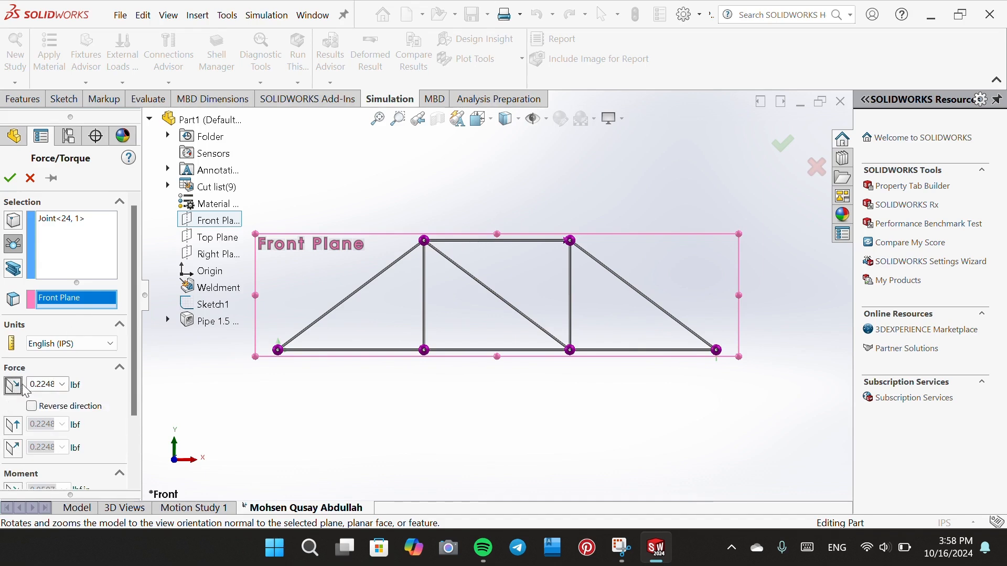
click(38, 386)
text(400)
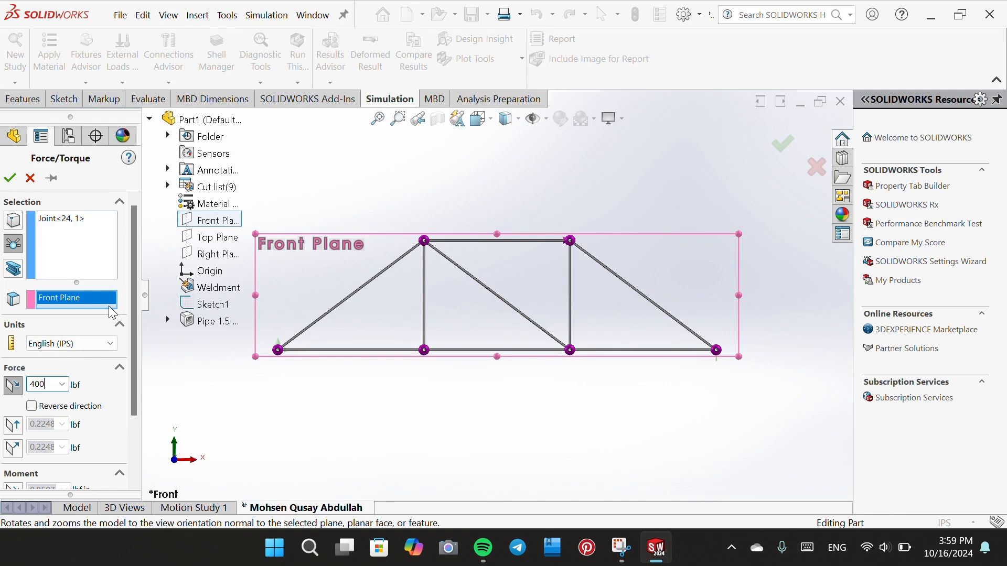
click(9, 179)
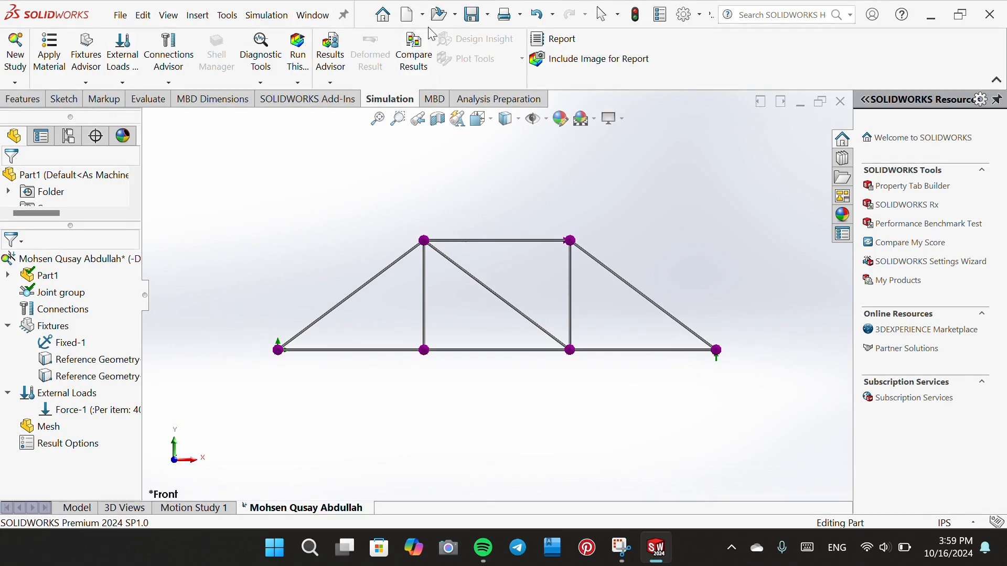
- Start a second Force load on the bottom-chord joint directly below the loaded upper joint, referenced to the Front Plane
click(124, 83)
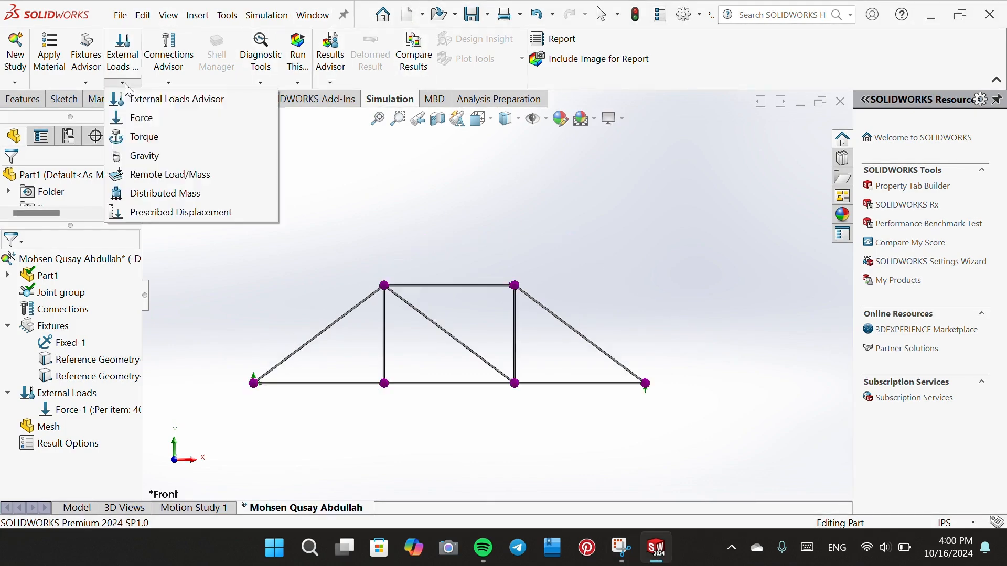
click(142, 119)
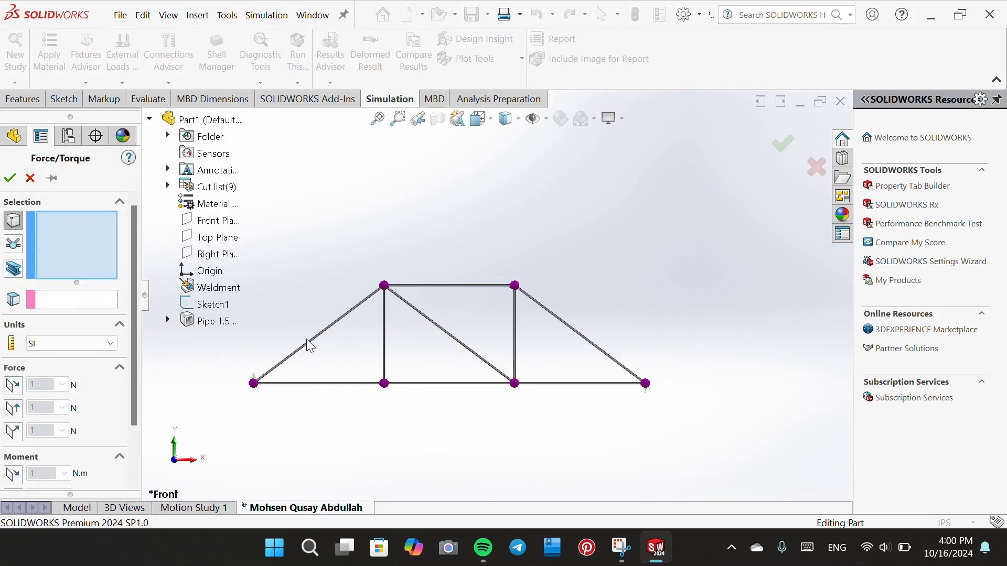
click(13, 244)
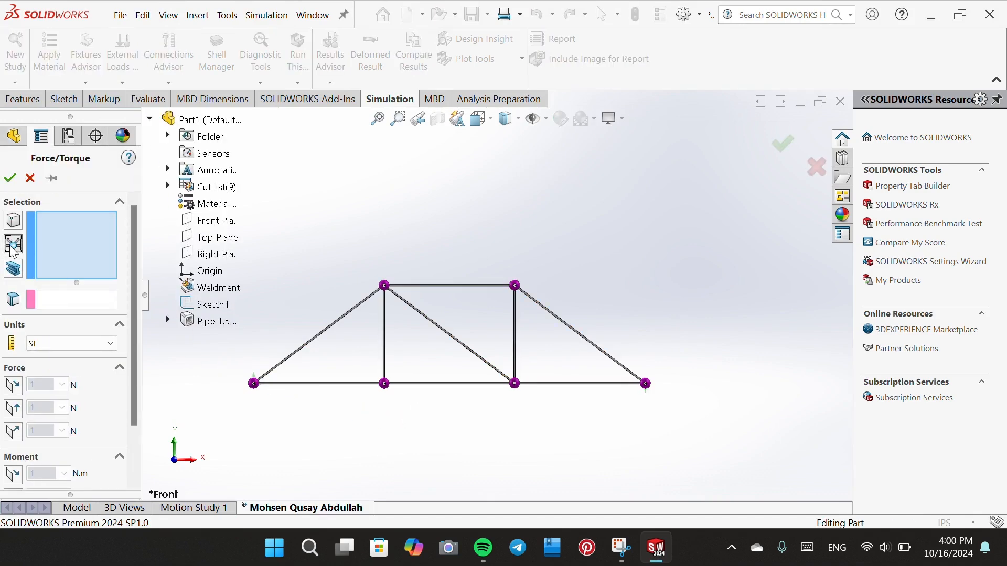
click(515, 384)
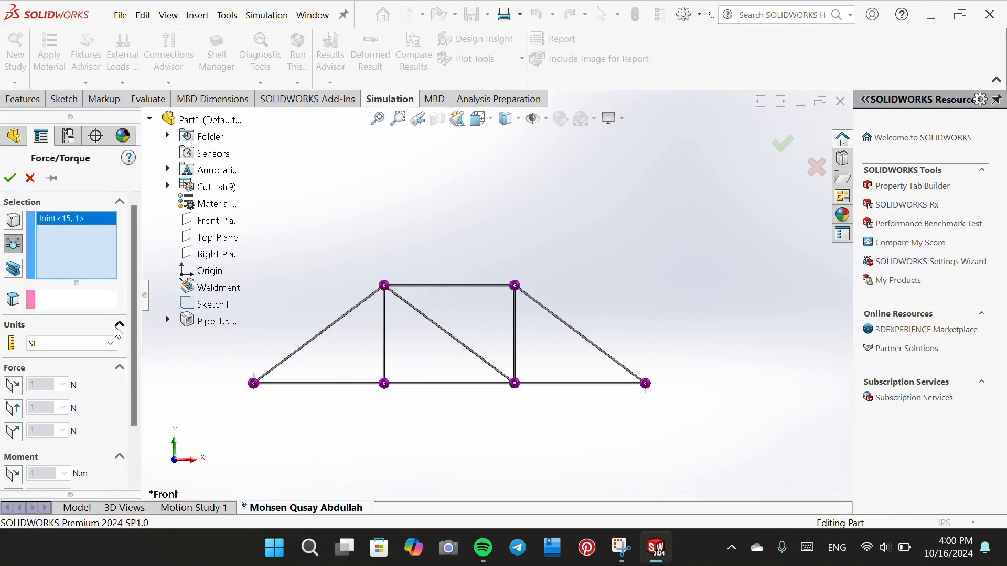
click(39, 301)
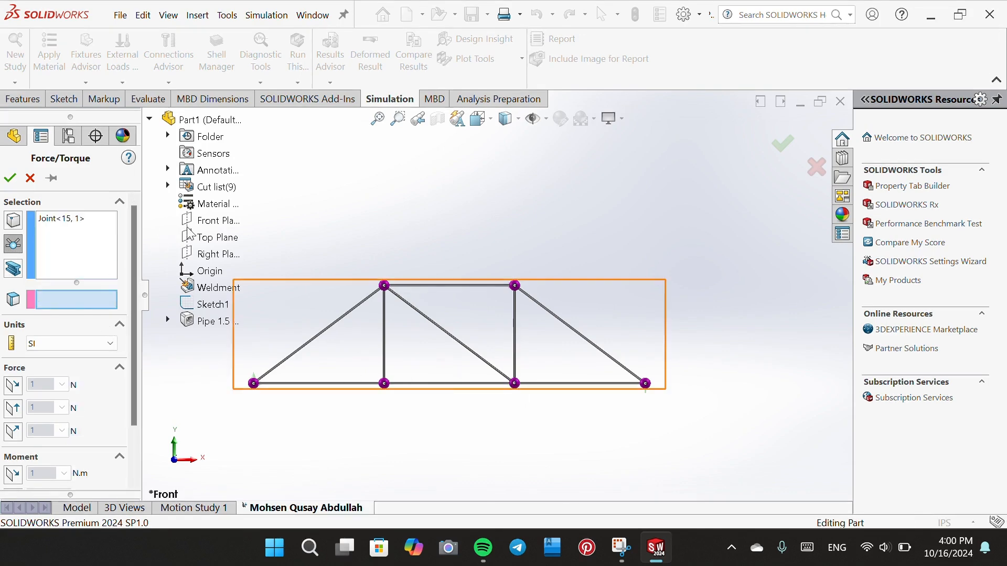
click(209, 221)
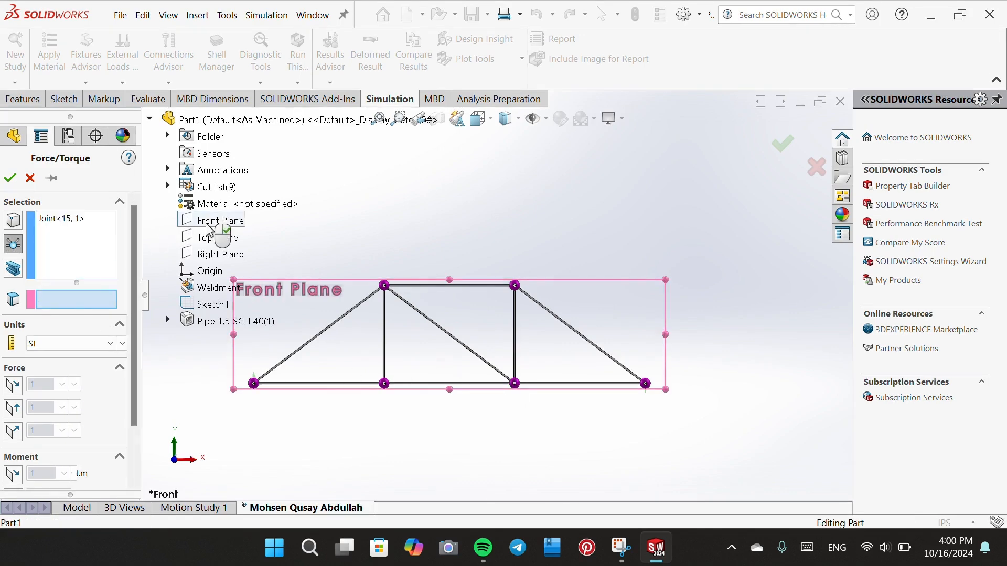
- Set the load units to English (IPS), apply a reversed vertical in-plane force of 1200 lbf at the bottom-chord joint, and accept it
click(55, 349)
click(59, 366)
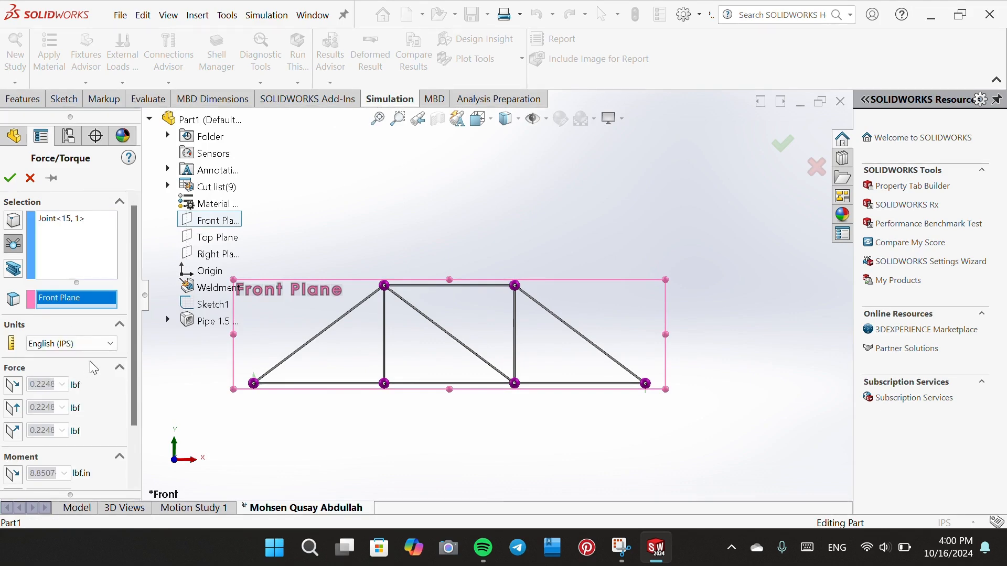
click(14, 409)
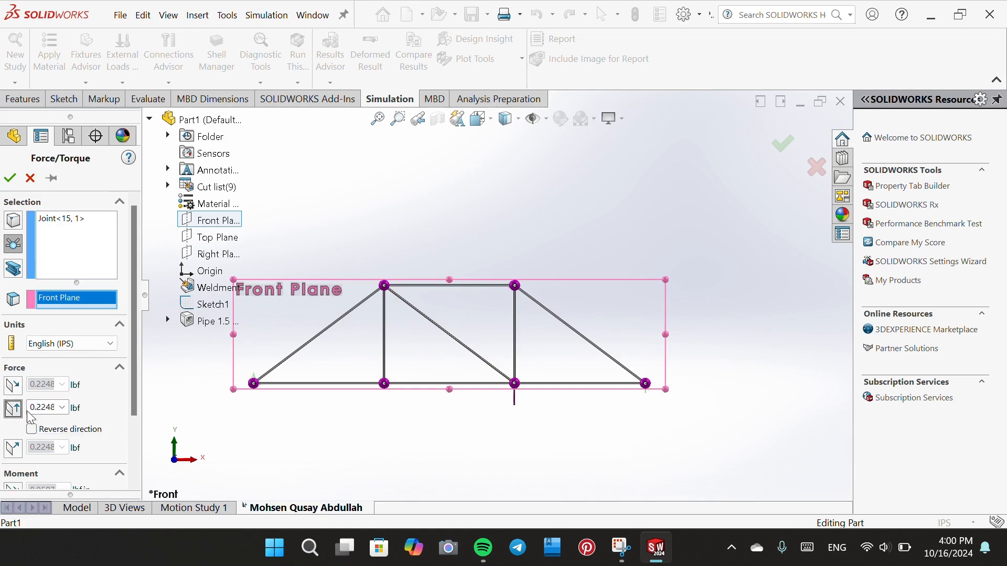
click(36, 408)
text(2)
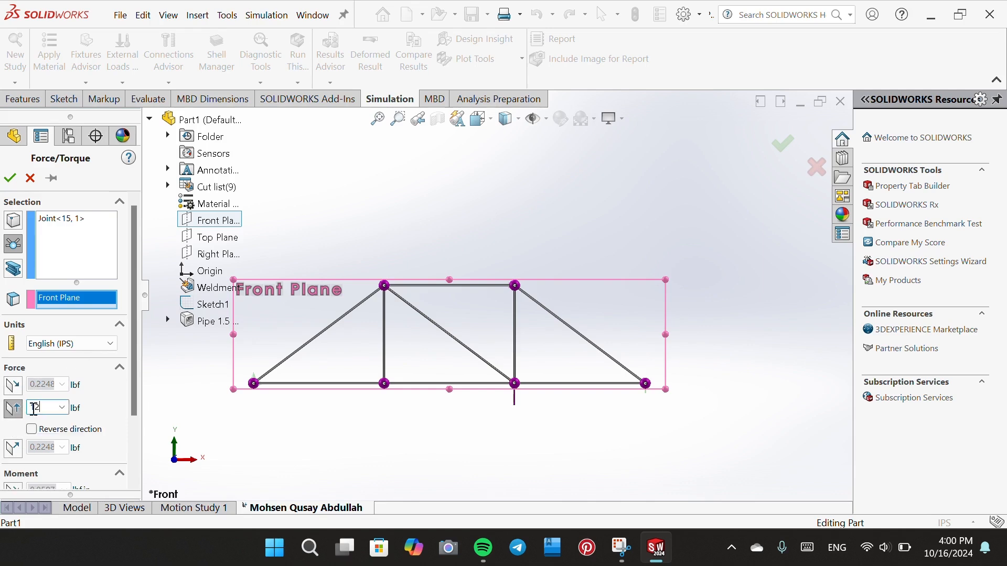
text(00)
click(32, 430)
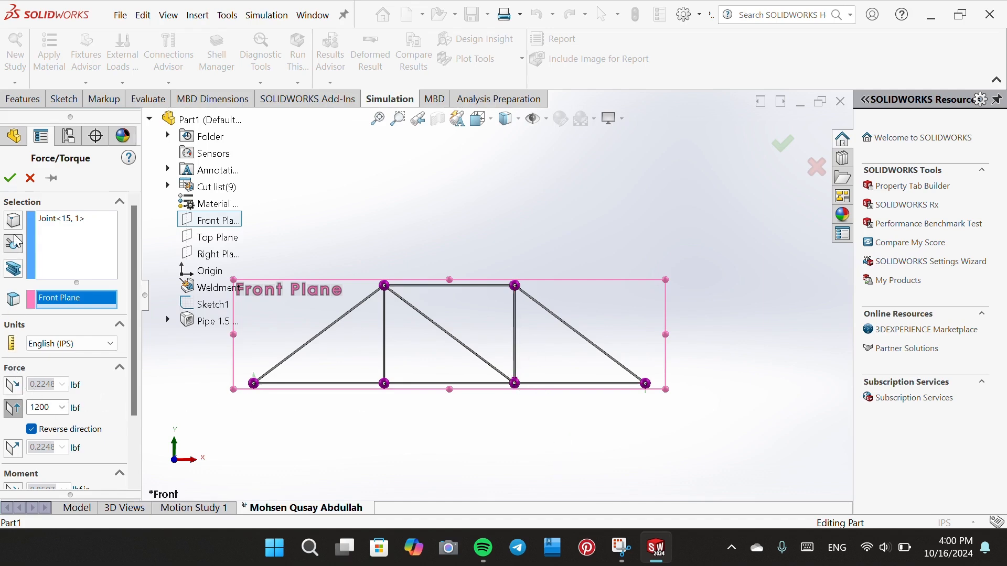
click(10, 180)
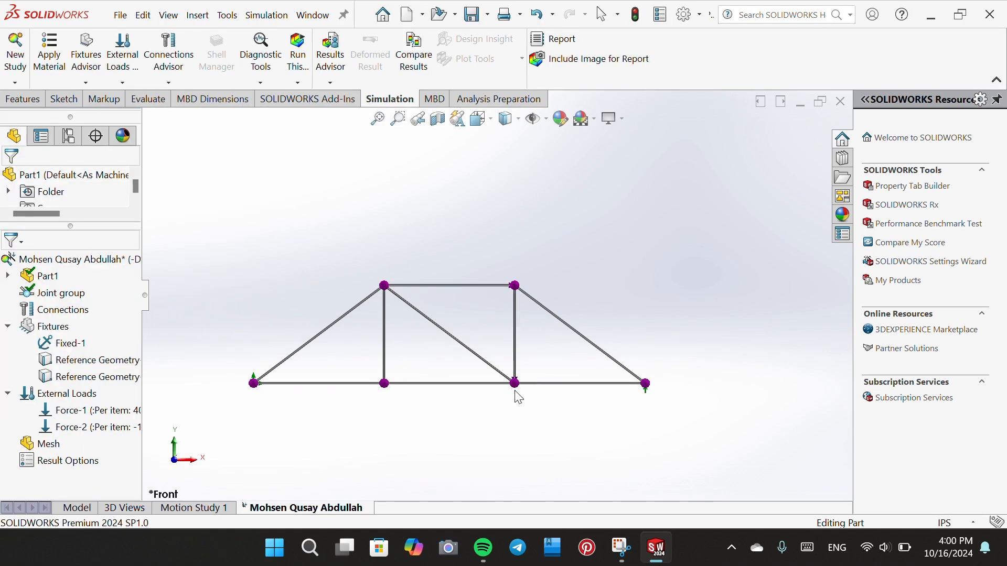
- Mesh the truss, fit it in view, and run the static study
scroll(498, 292, down, 5)
scroll(568, 283, up, 3)
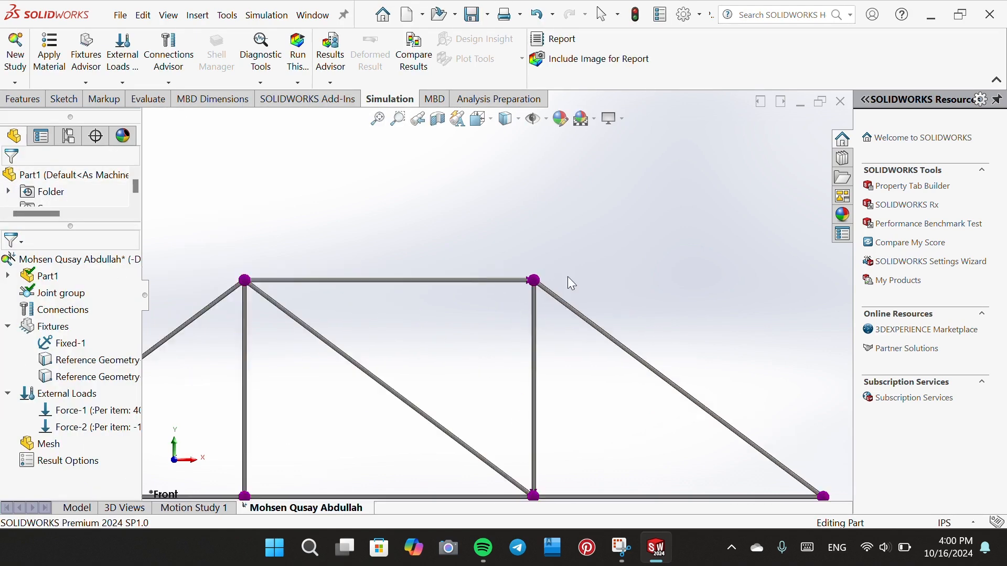
scroll(504, 483, up, 3)
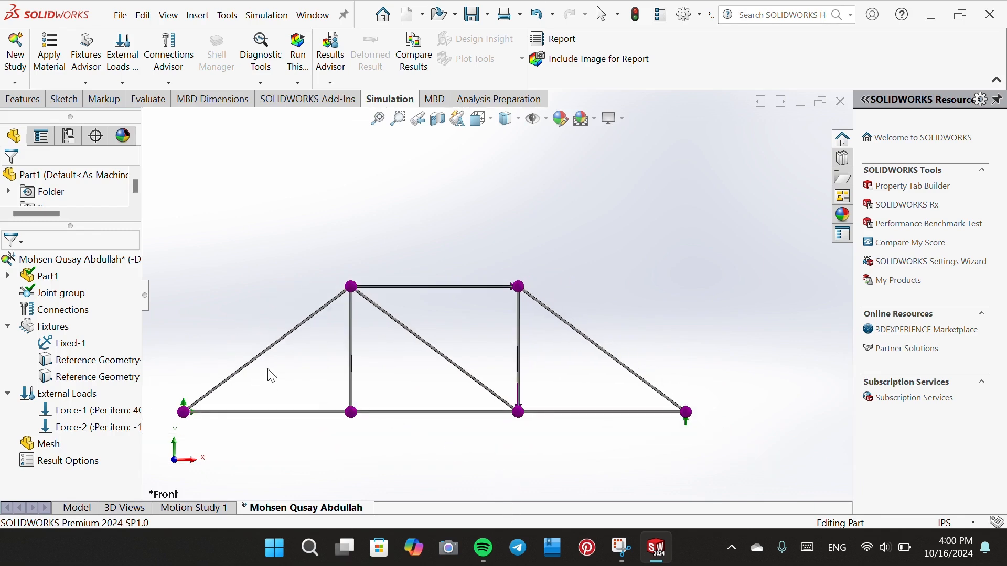
click(304, 81)
click(331, 119)
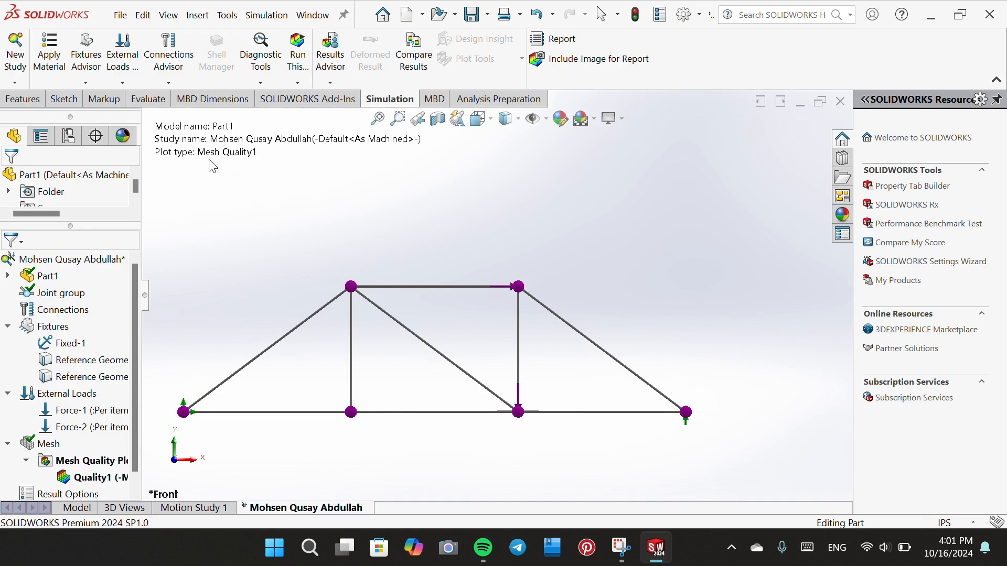
click(383, 120)
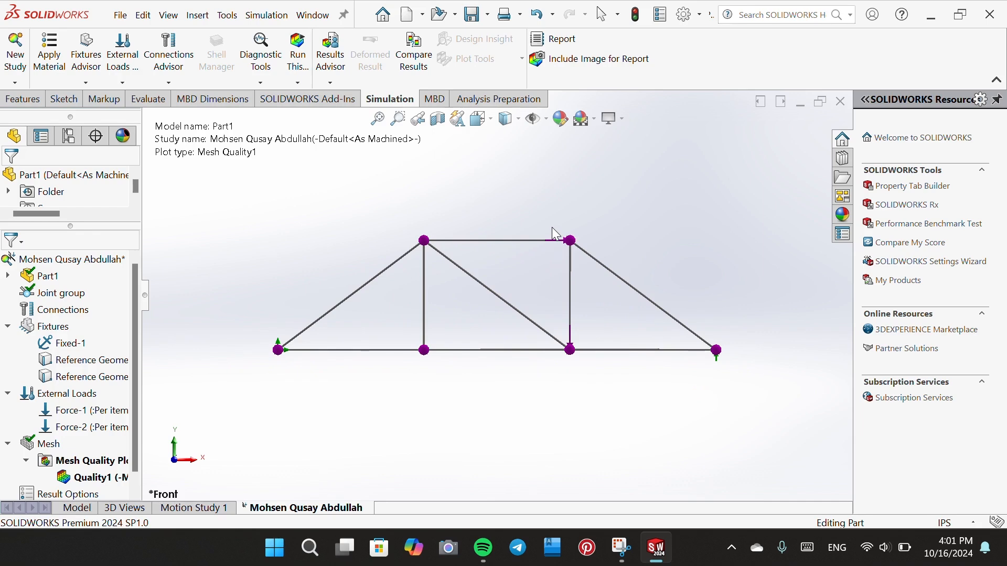
click(301, 61)
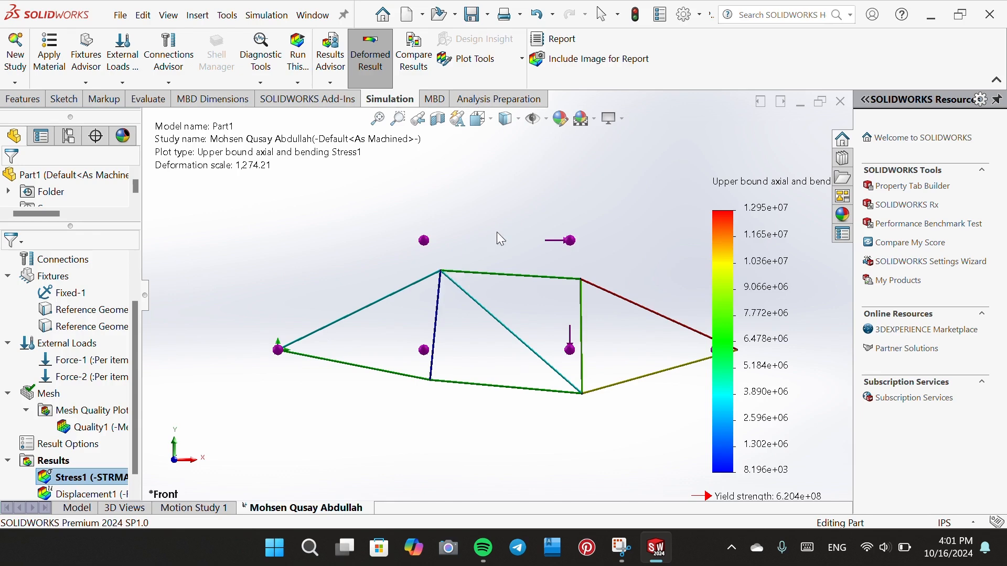
- Edit the upper bound axial and bending stress plot to display its values in psi, and accept the change
double_click(734, 233)
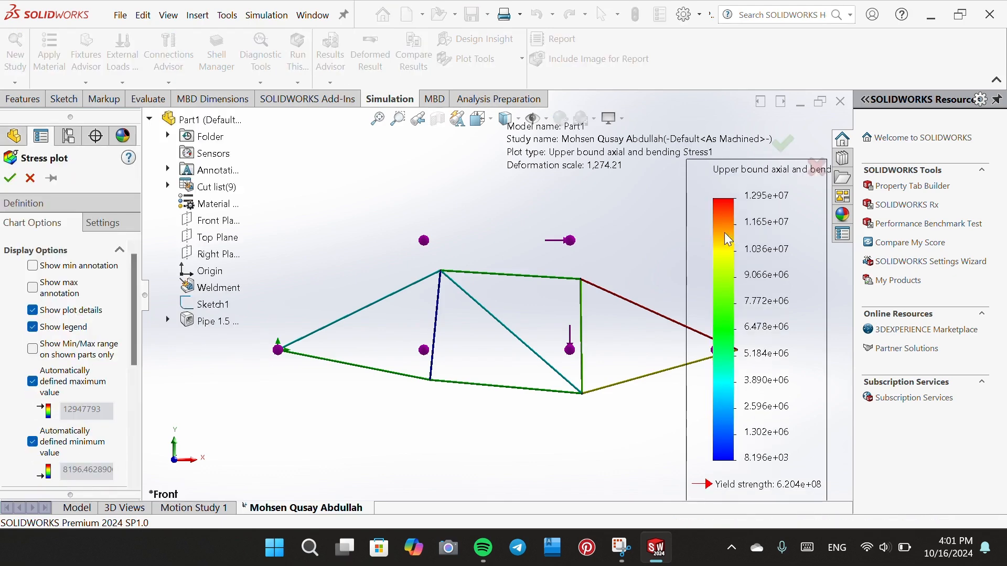
click(25, 206)
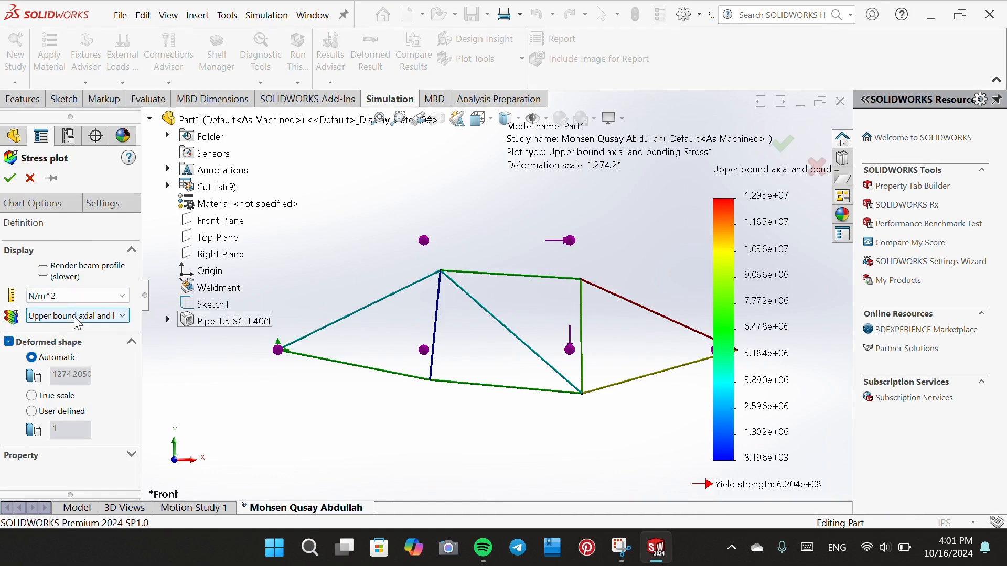
click(65, 299)
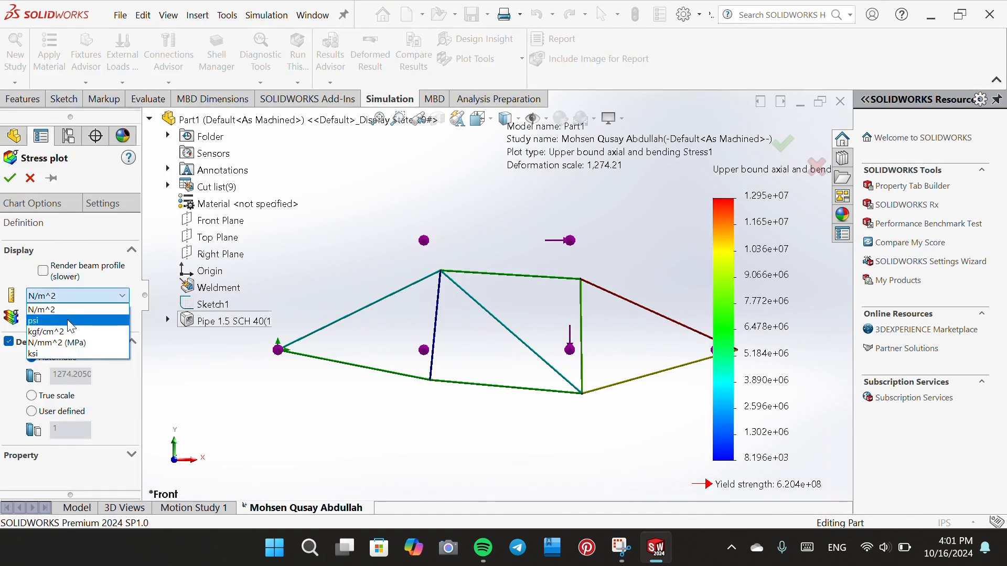
click(69, 321)
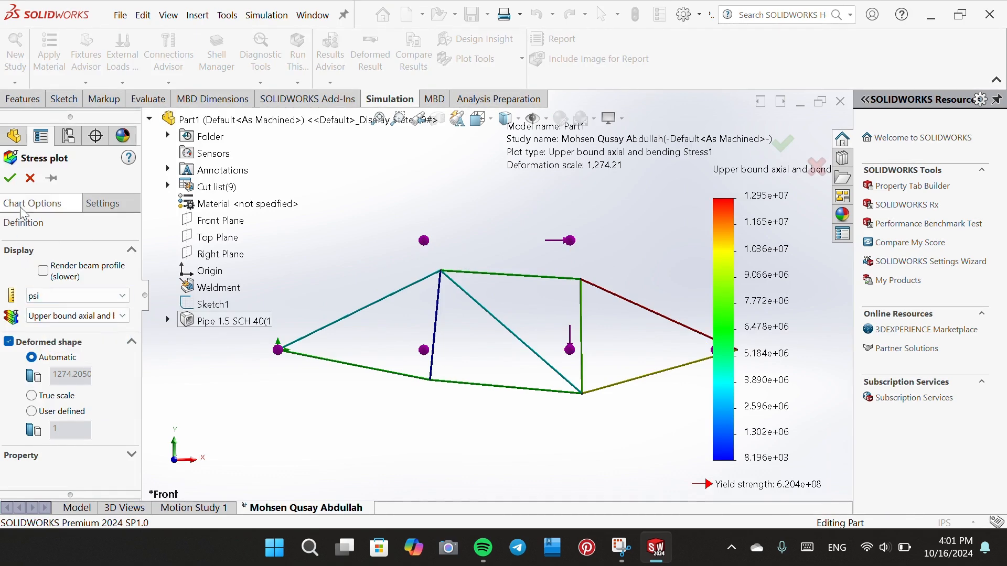
click(9, 178)
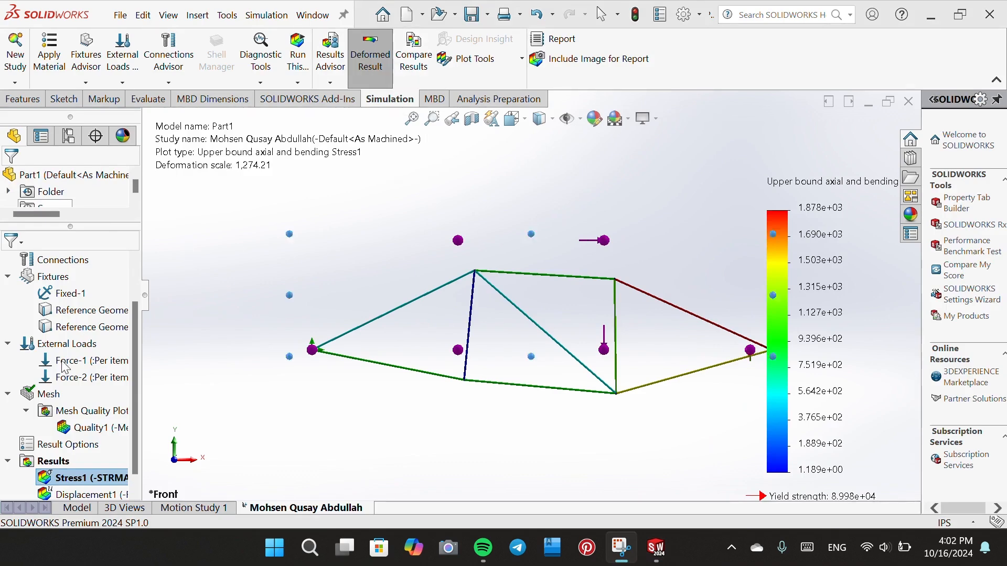
- Reopen the upper bound axial and bending stress plot's definition, check its psi unit and stress component, and accept it
drag(132, 389, 132, 410)
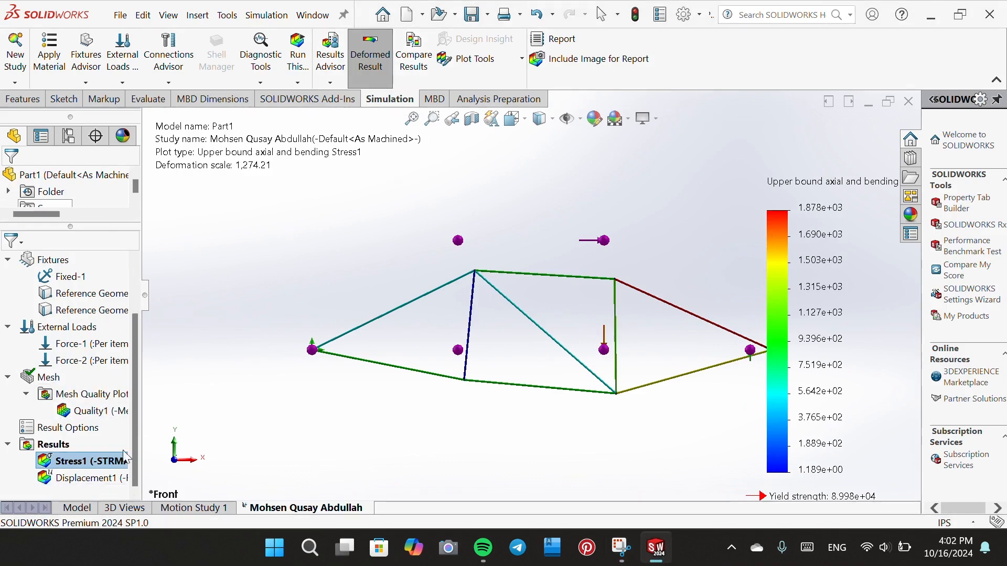
right_click(105, 461)
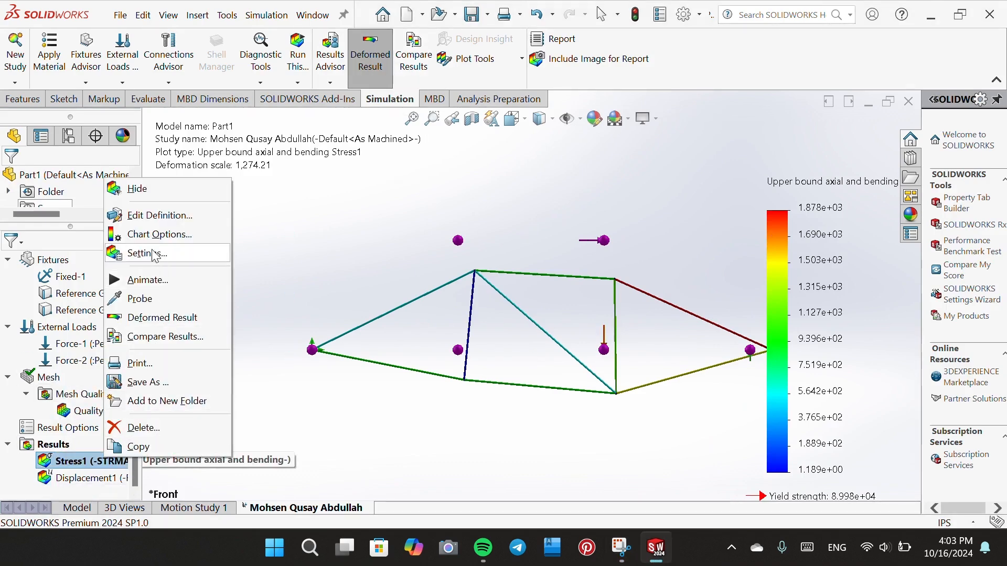
click(151, 220)
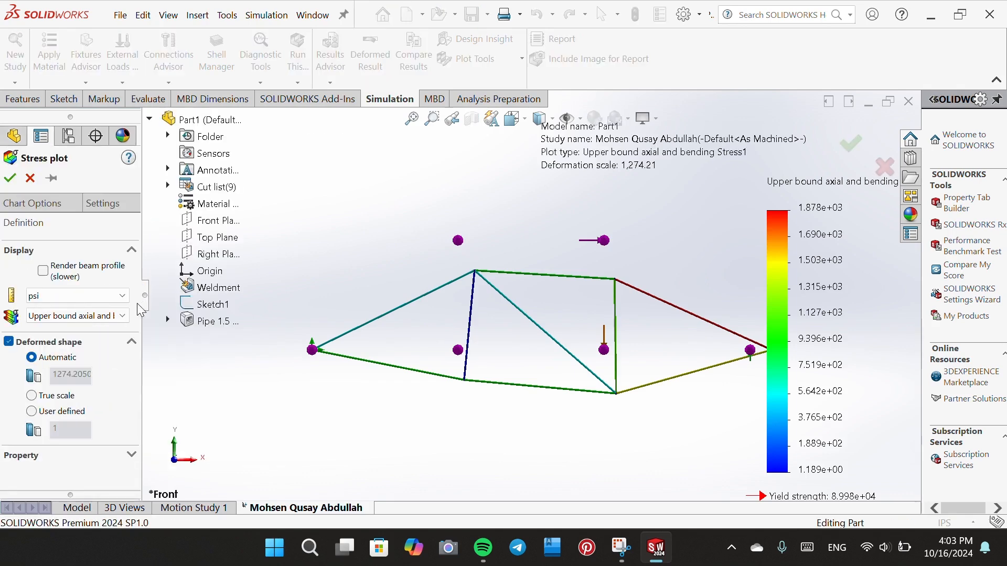
click(75, 296)
click(72, 322)
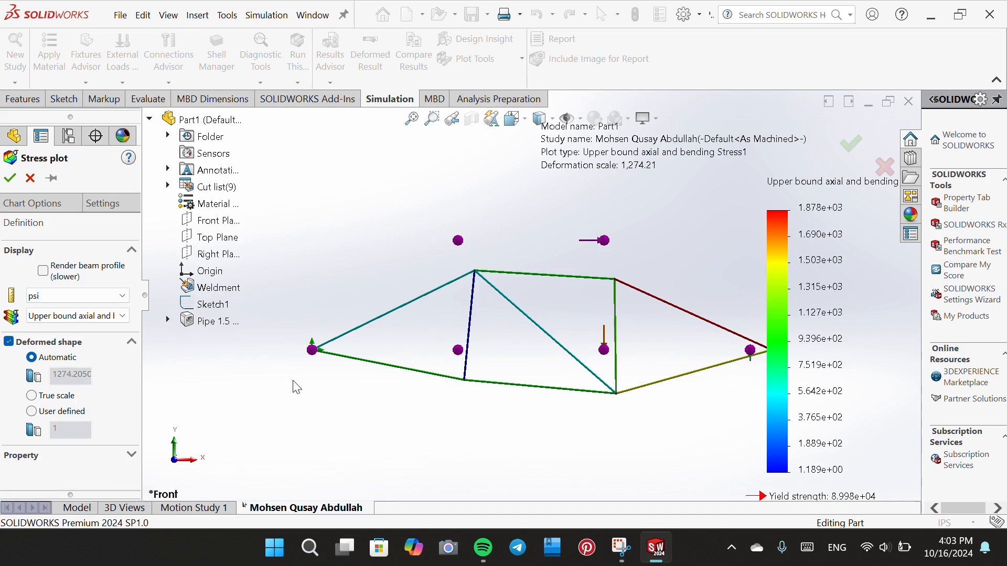
click(9, 177)
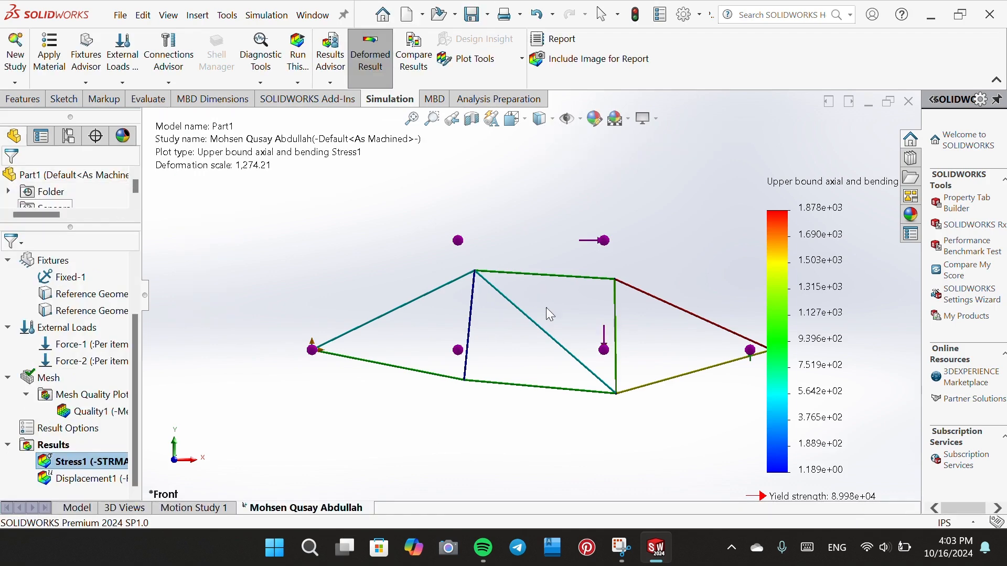
- Hide the stress plot to view the undeformed truss, and show the plot again
right_click(106, 461)
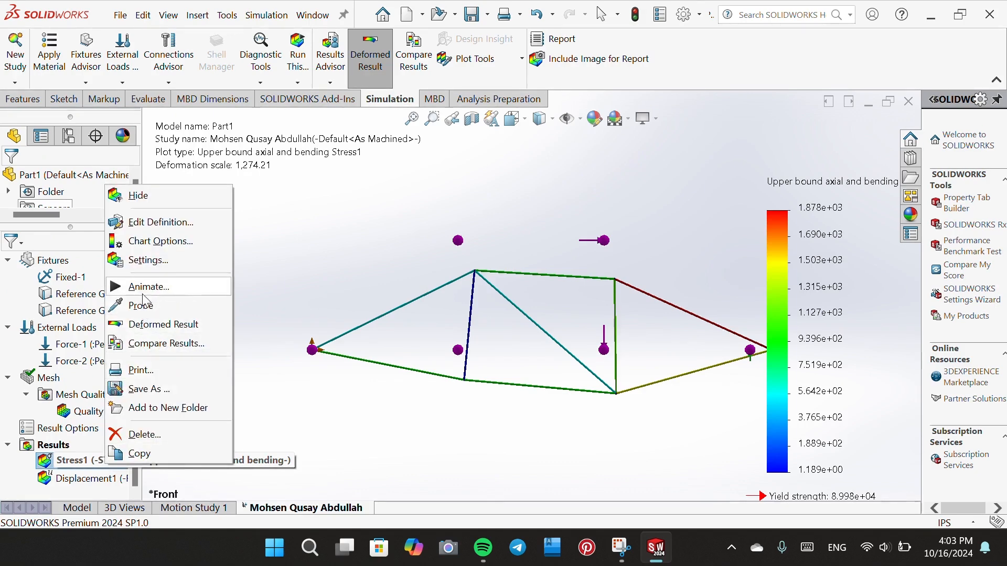
click(149, 205)
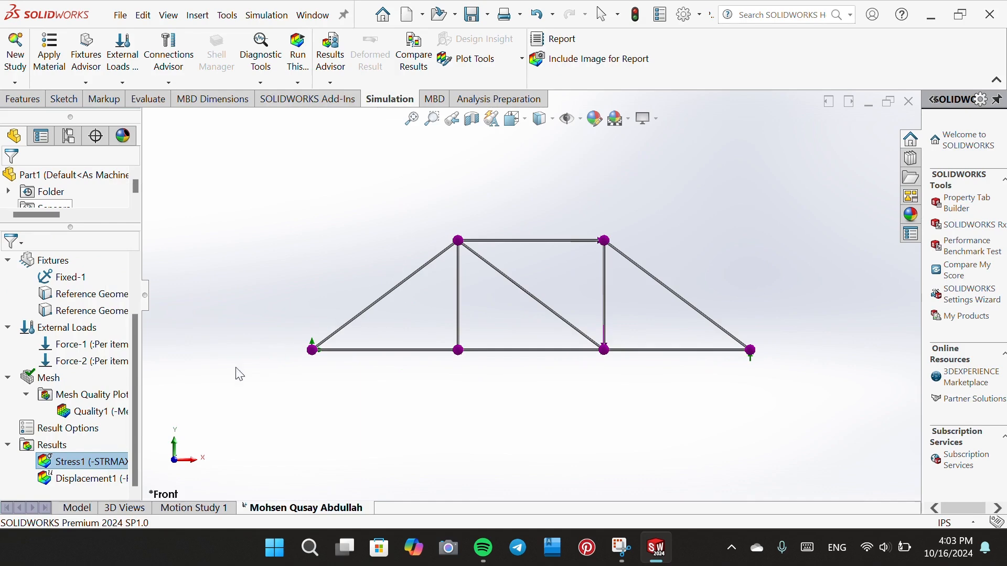
right_click(100, 462)
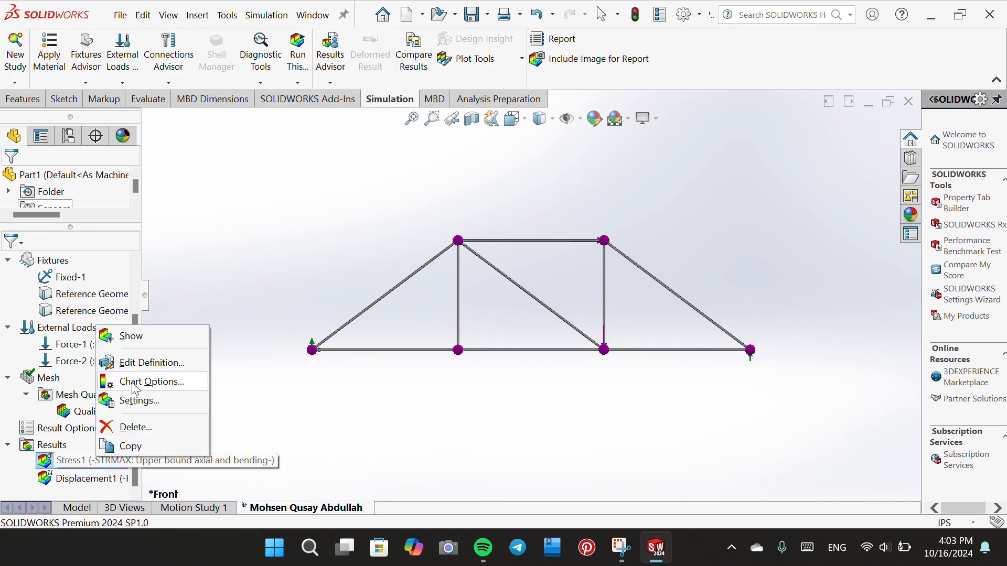
click(142, 339)
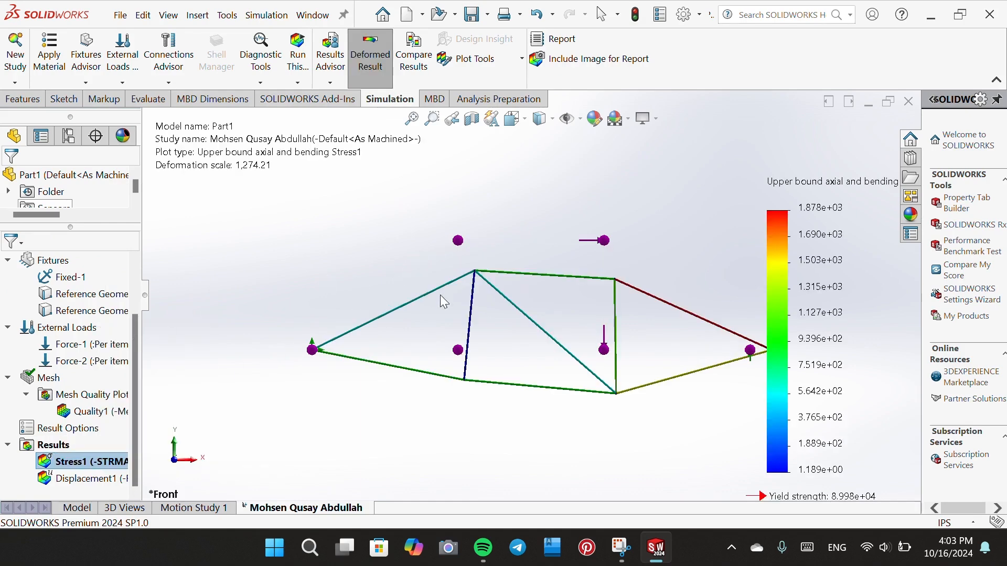
- Reposition the stress colour legend and the truss so the full legend title and scale fit clear of the model
drag(807, 322, 822, 309)
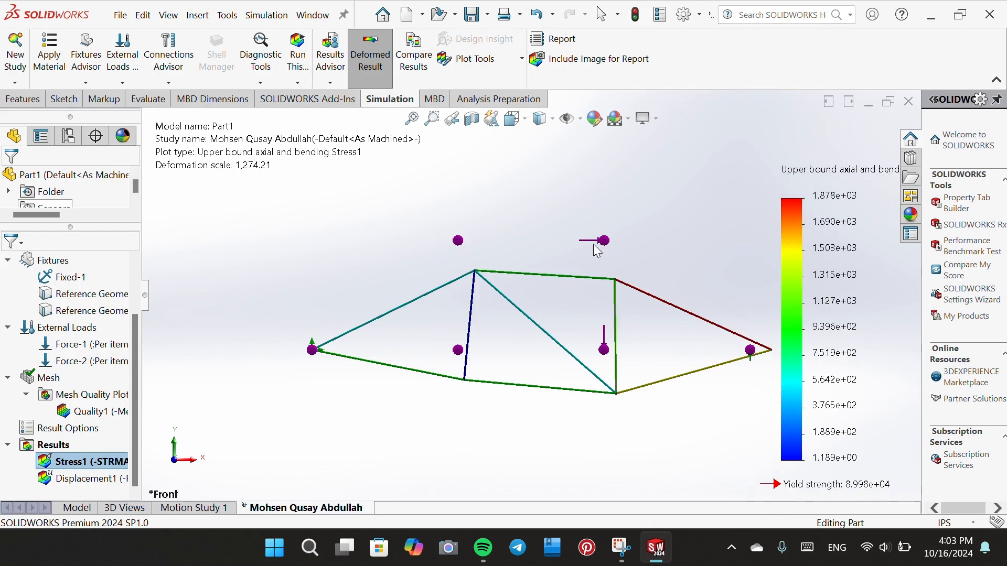
scroll(666, 284, down, 1)
scroll(666, 284, up, 1)
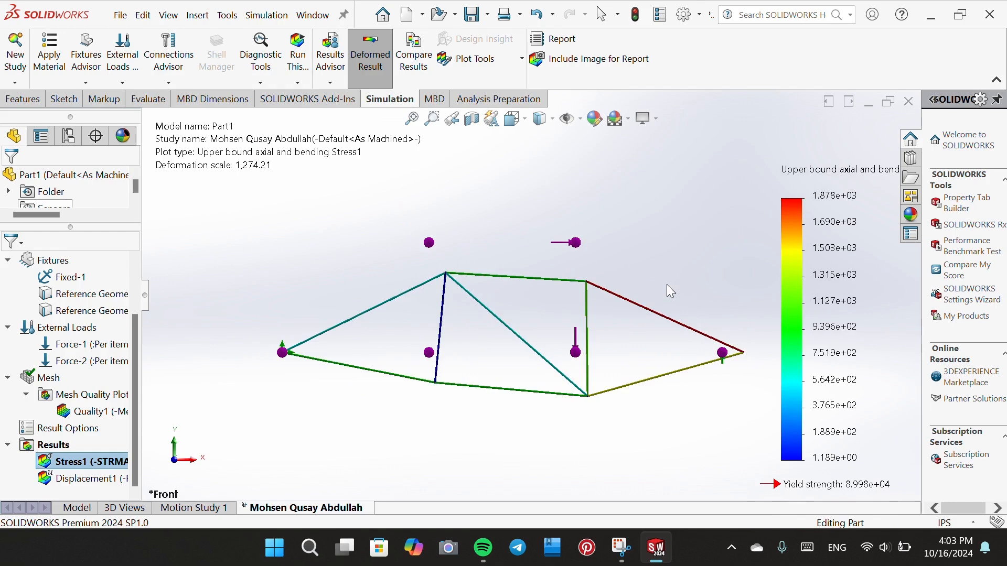
drag(805, 286, 730, 267)
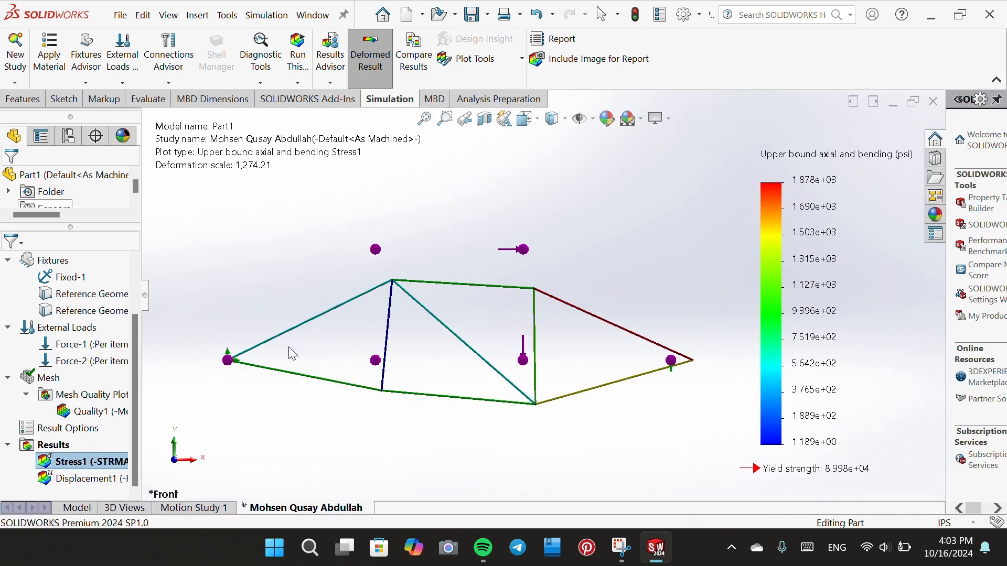
- Animate the stress plot, pause and resume playback, reduce the animation speed to 78, and stop it
right_click(100, 460)
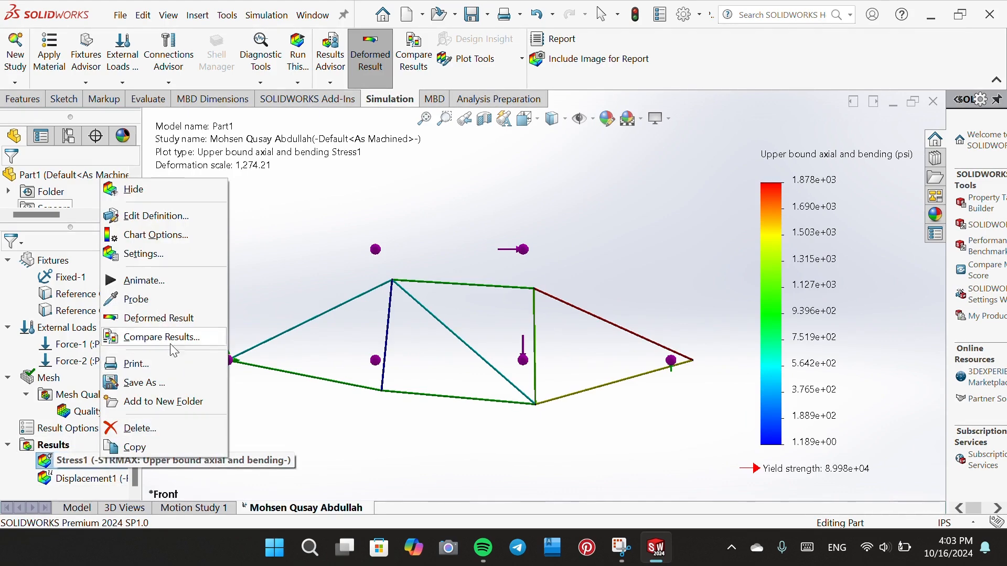
click(165, 283)
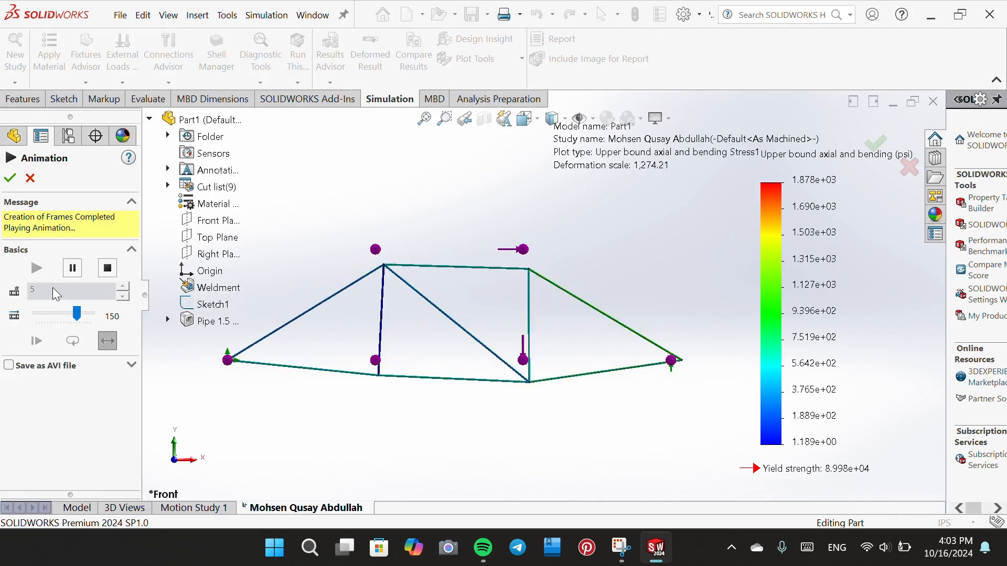
click(73, 268)
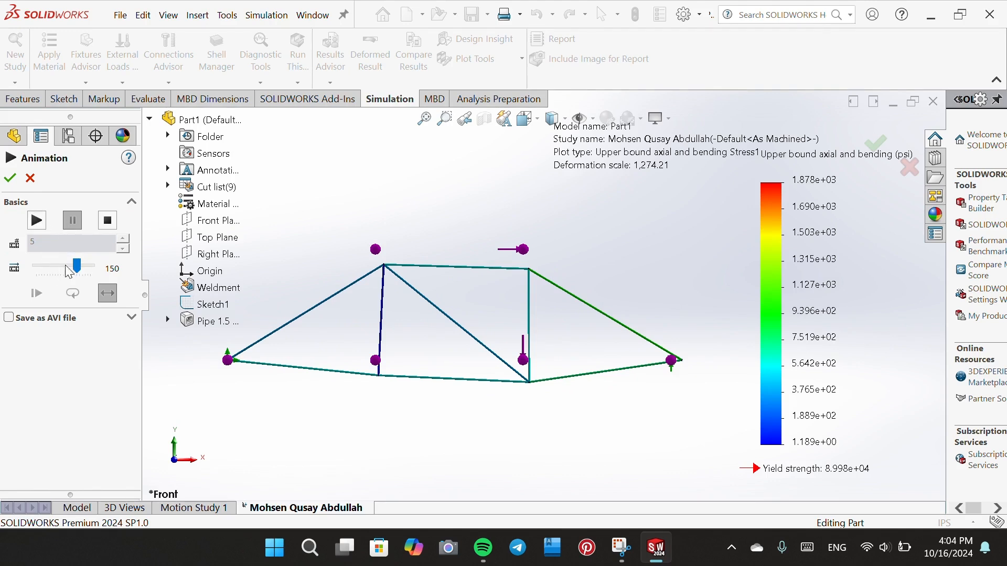
click(37, 219)
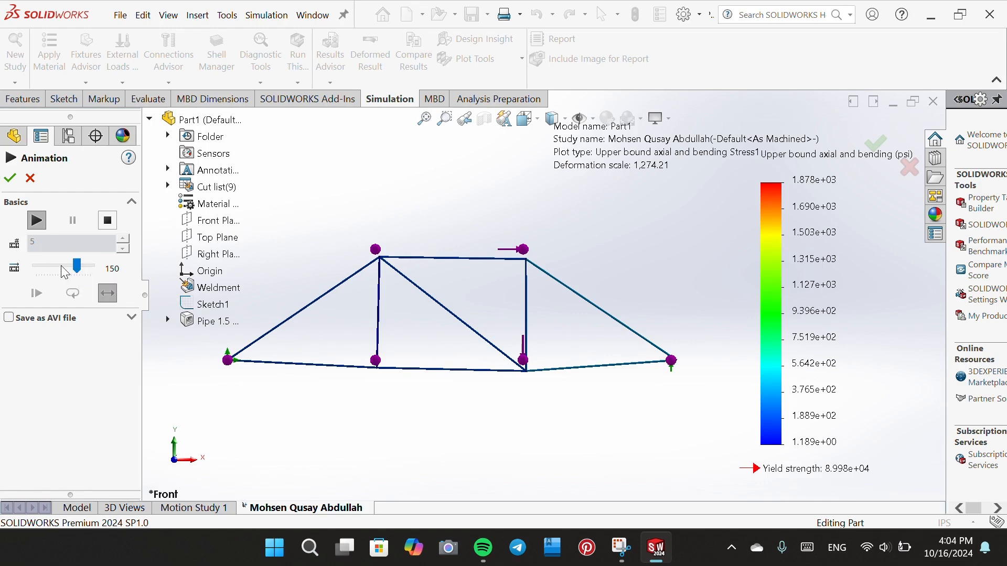
drag(69, 269, 57, 269)
click(107, 224)
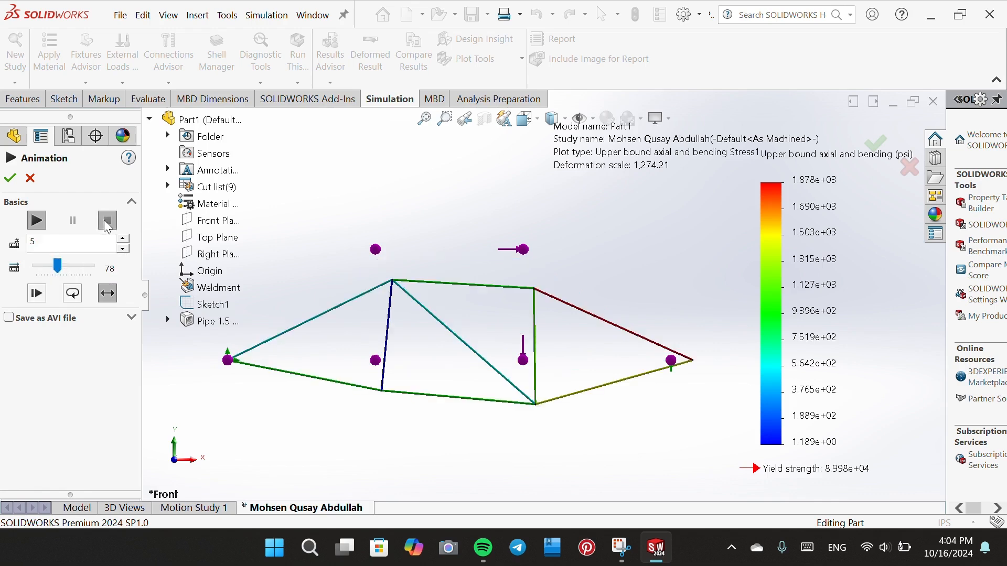
- Set the stress animation to 100 frames, play it, raise the speed to 196, and accept the animation
double_click(61, 241)
text(100)
click(38, 221)
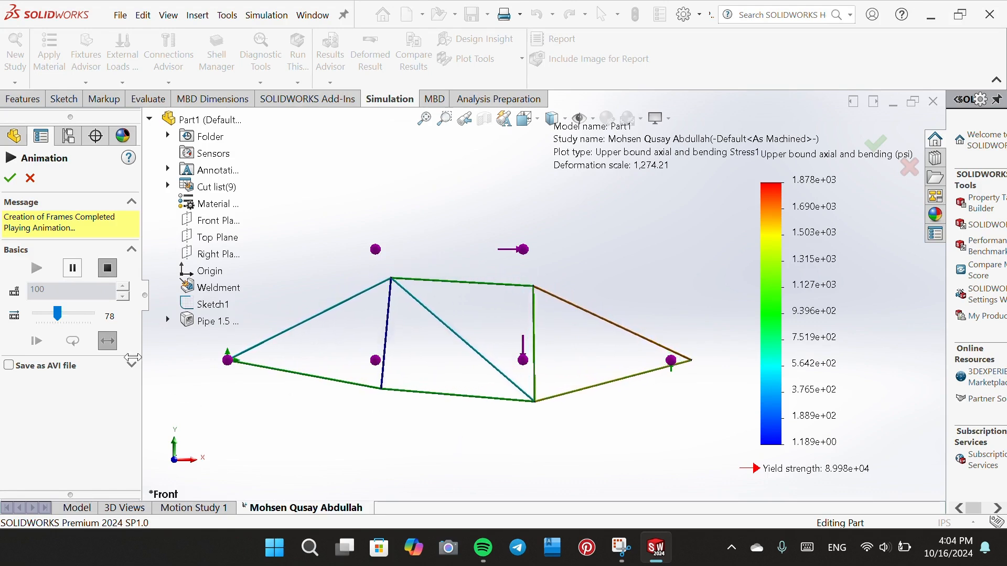
scroll(82, 316, down, 6)
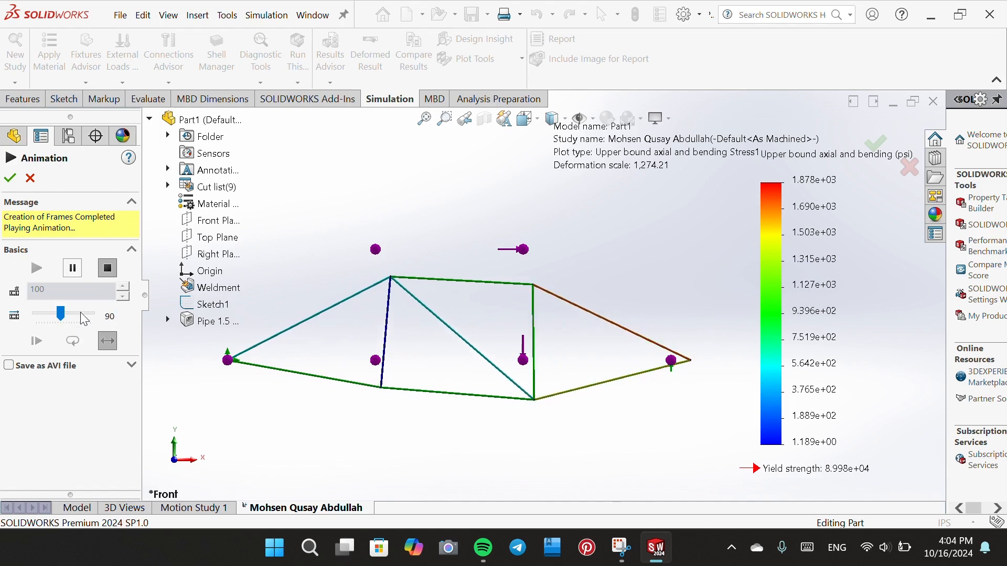
drag(68, 316, 81, 325)
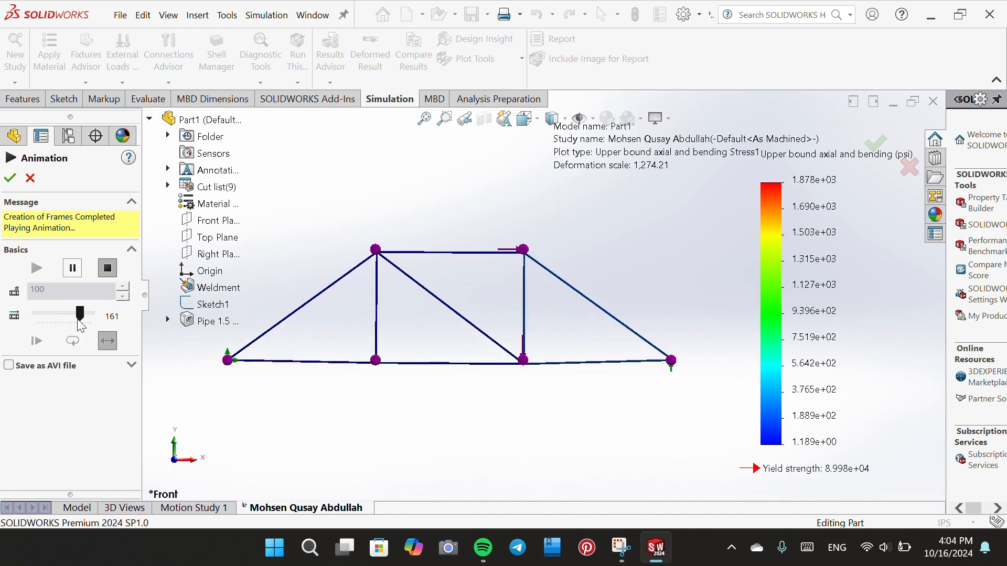
drag(87, 320, 94, 320)
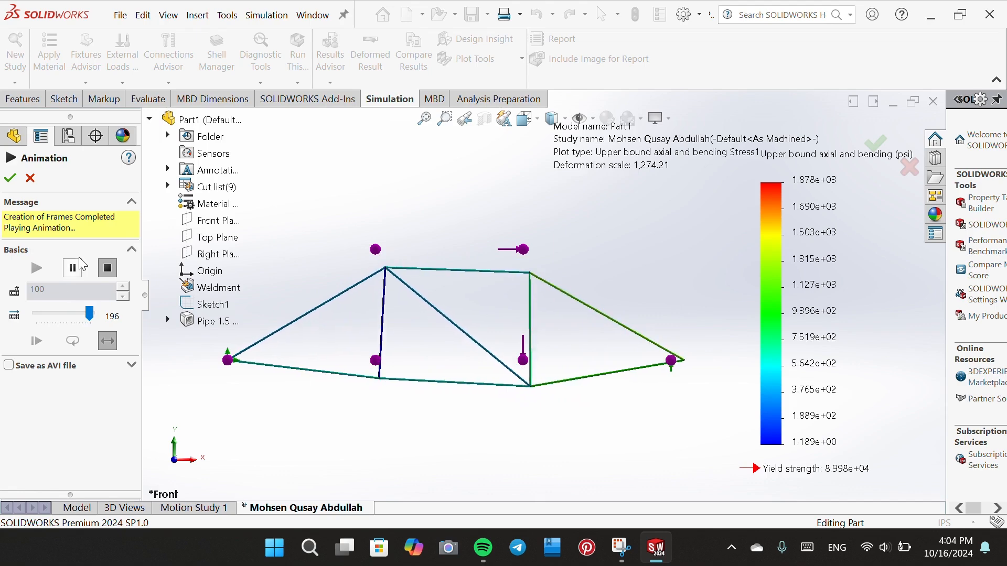
click(10, 179)
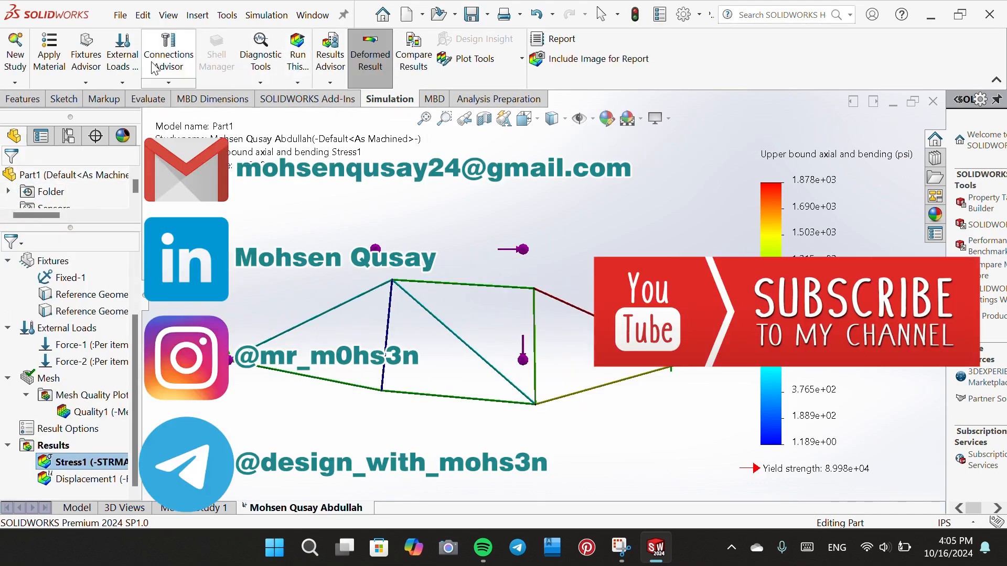
- Save the model as a SOLIDWORKS part in the PROJECTS SOLID folder, named with the author's name followed by CH.5
click(378, 66)
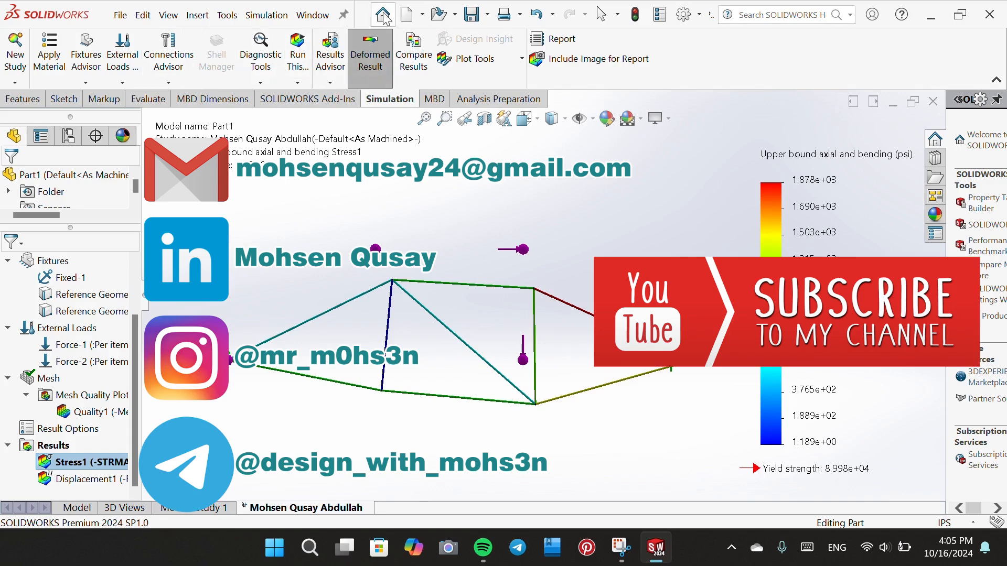
key(ctrl+s)
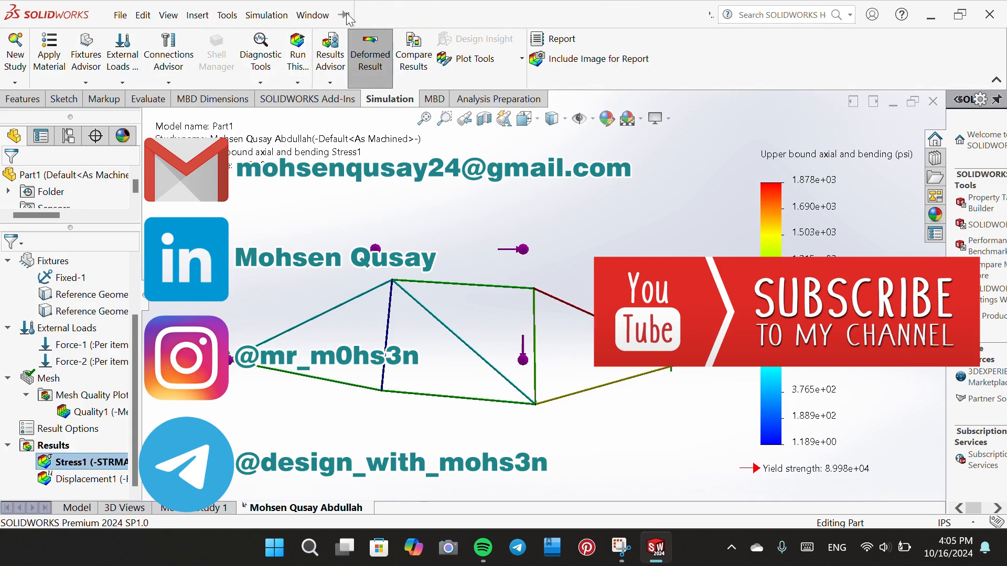
scroll(460, 241, up, 3)
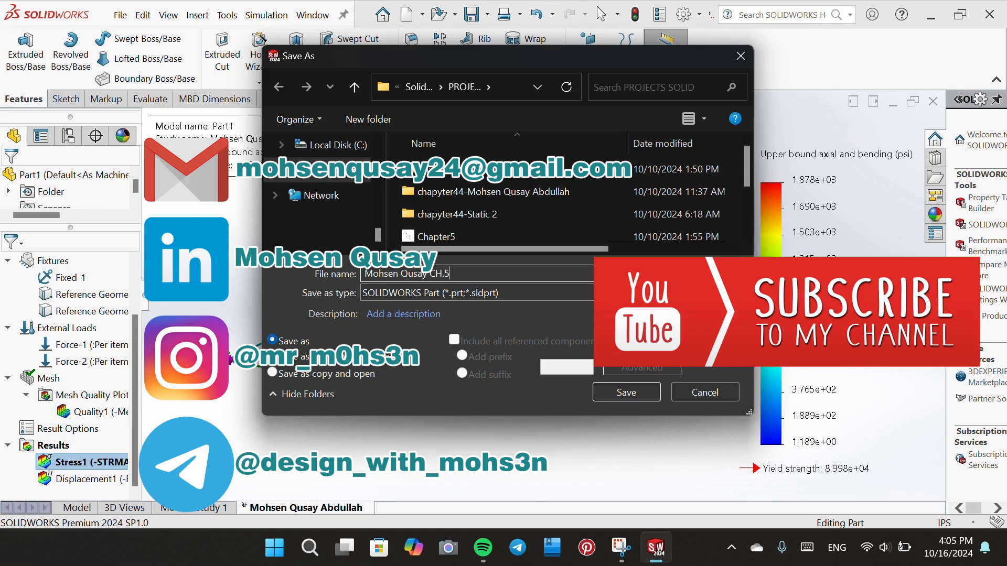
click(623, 392)
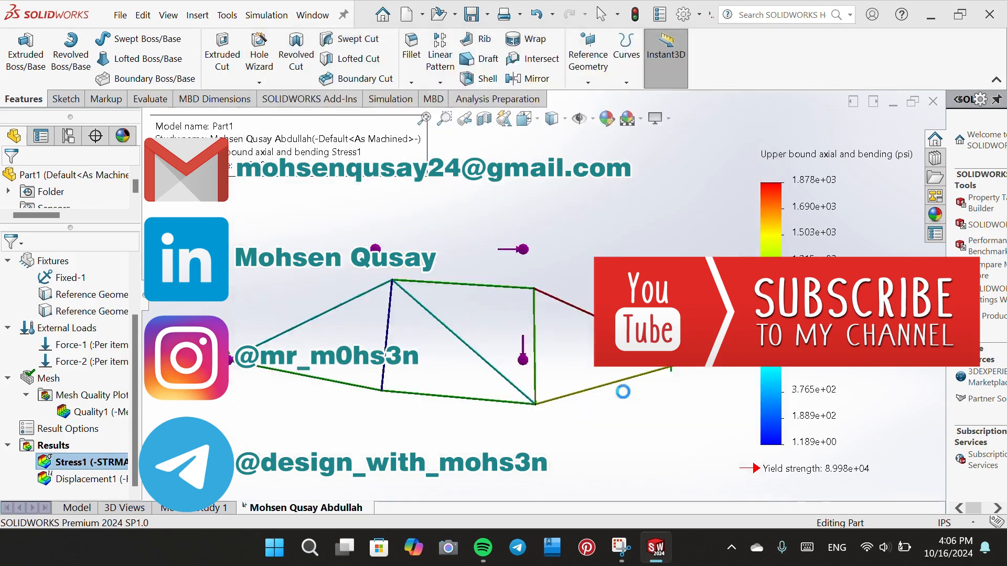